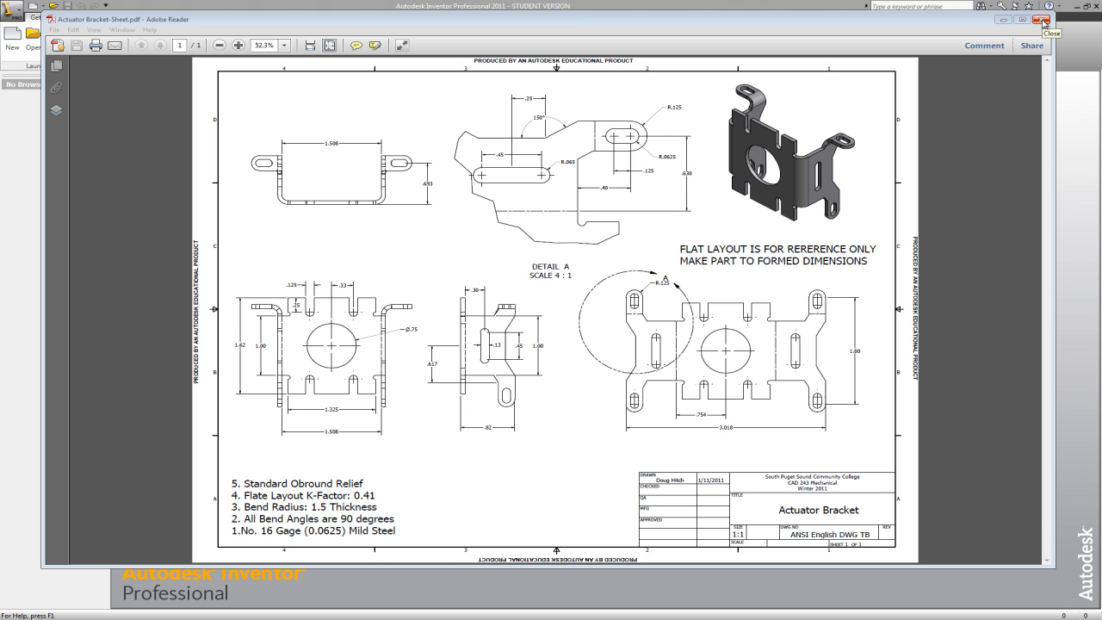
# - Close the Actuator Bracket drawing PDF and create a new part from the English Sheet Metal (in).ipt template
pyautogui.click(1042, 20)
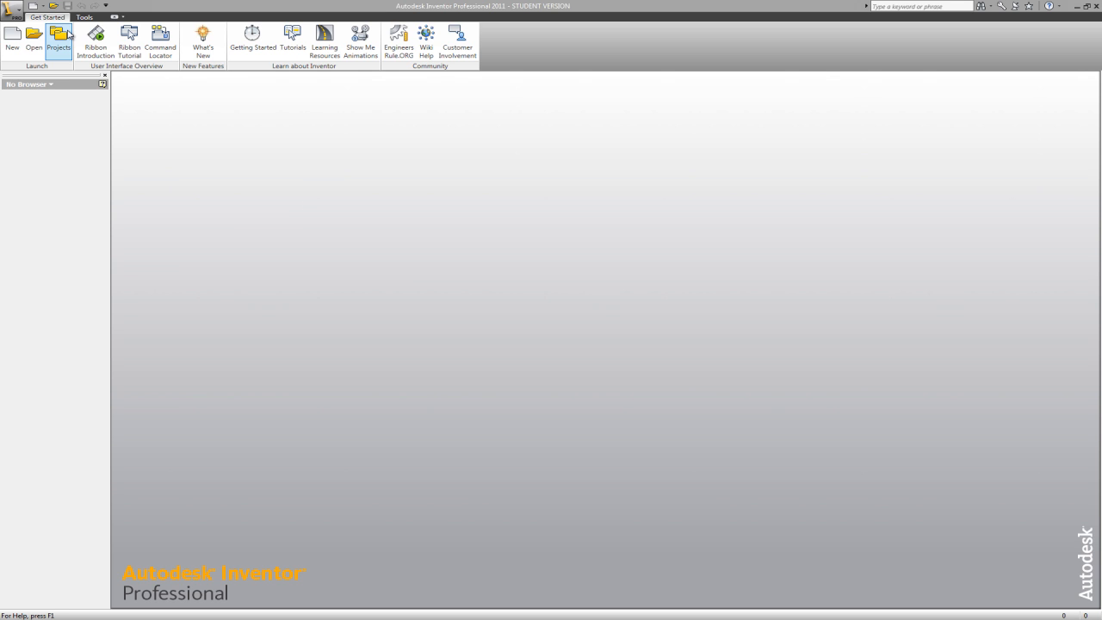
pyautogui.click(11, 43)
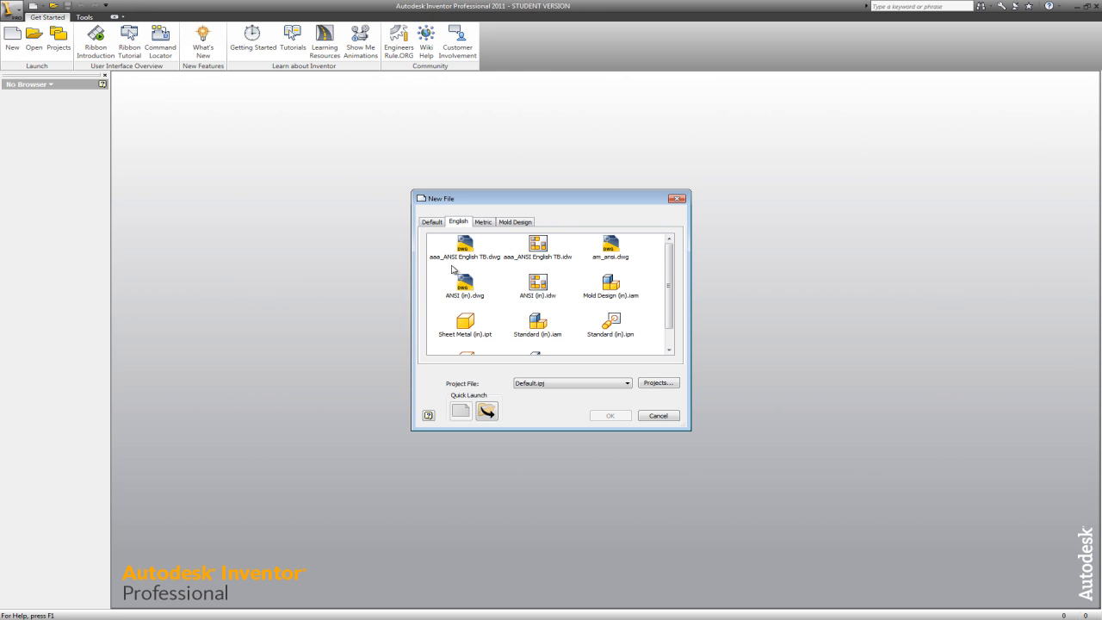
pyautogui.click(469, 322)
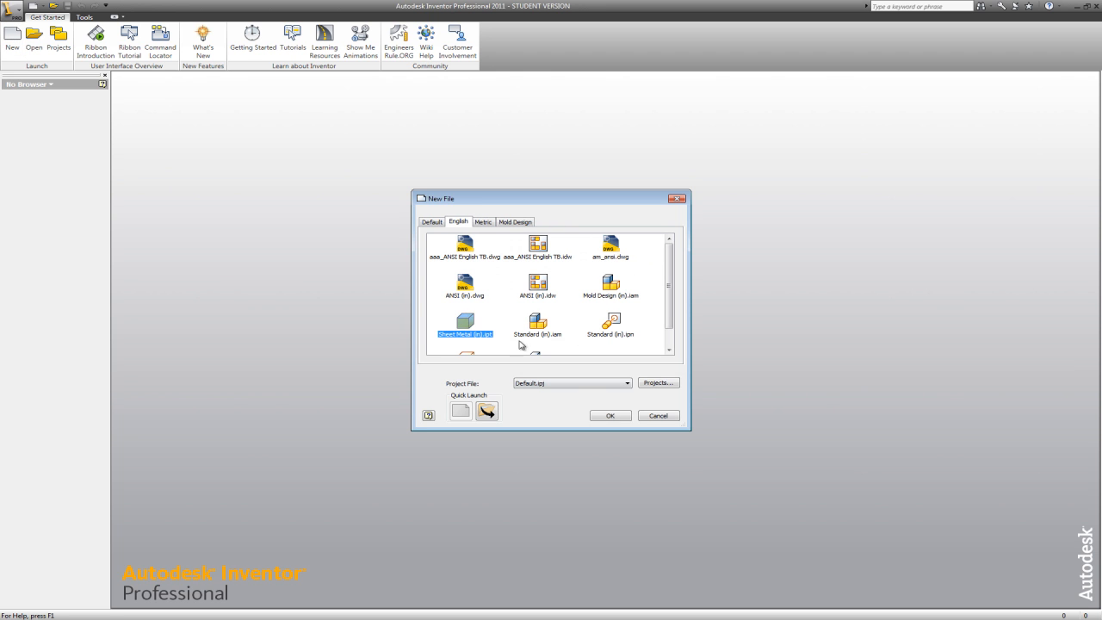
pyautogui.click(610, 417)
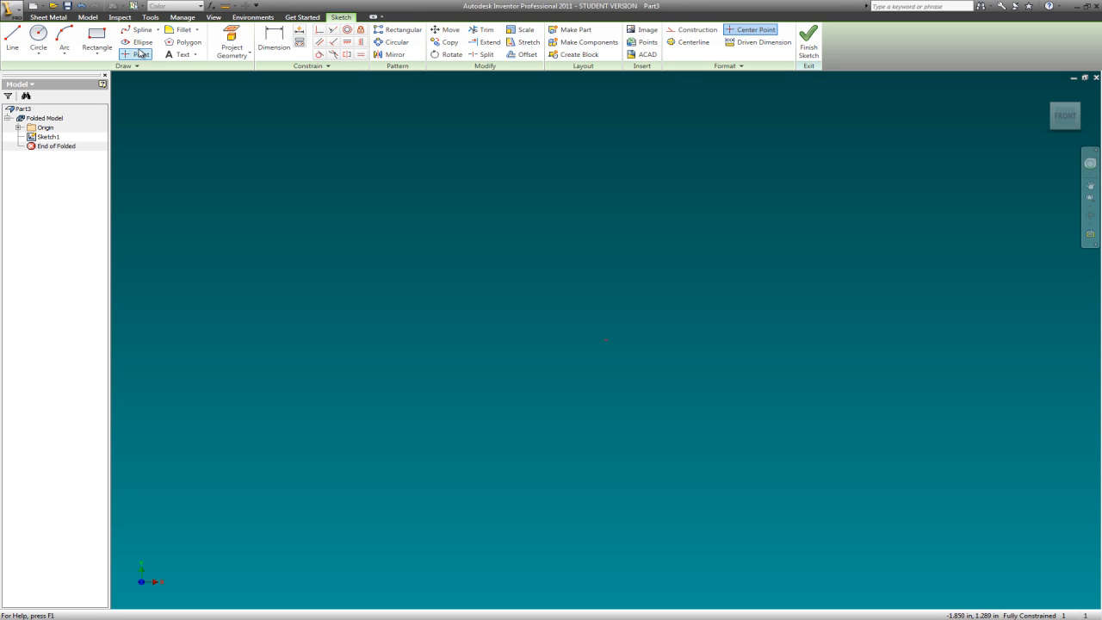
# - From the Sheet Metal Defaults, create a new sheet metal rule based on Default and name it "16 gage mild steel"
pyautogui.click(55, 19)
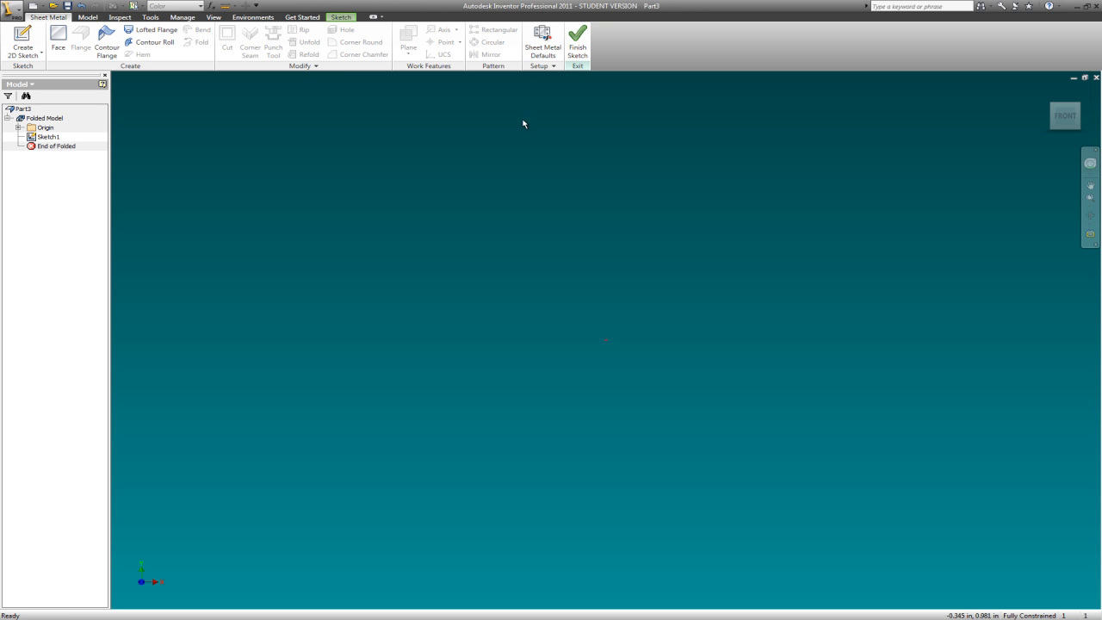
pyautogui.click(543, 41)
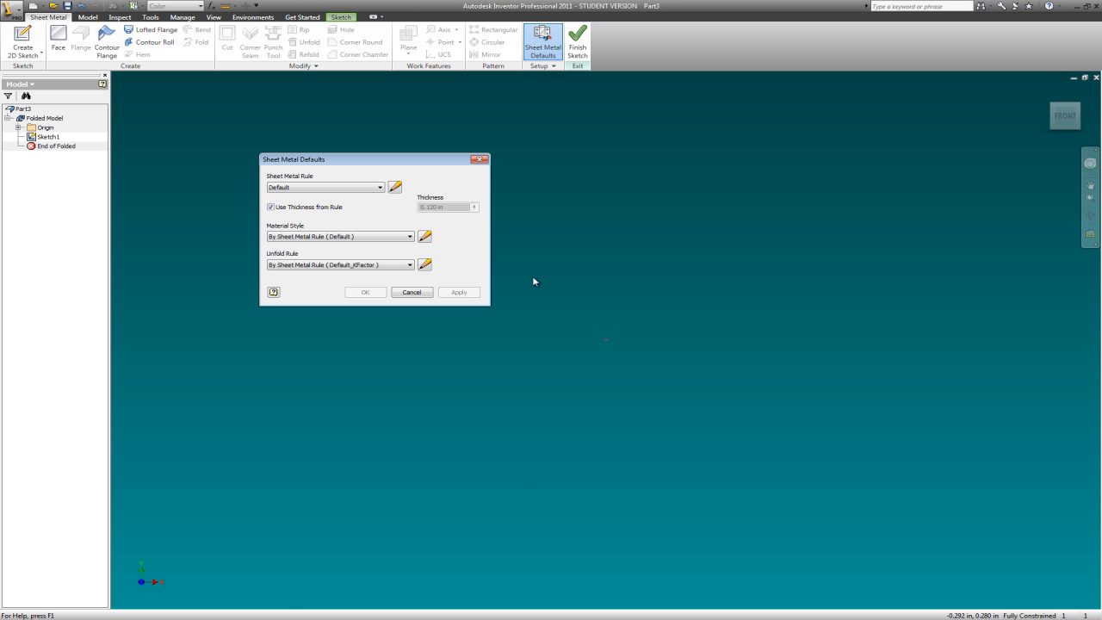
pyautogui.moveTo(426, 159); pyautogui.dragTo(528, 181)
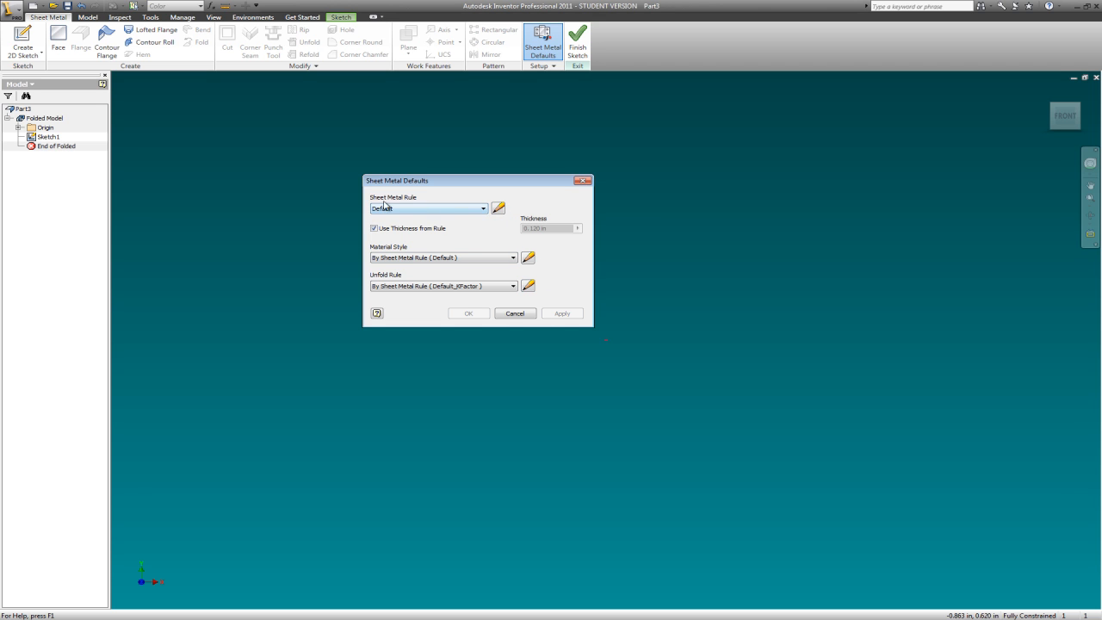
pyautogui.click(499, 209)
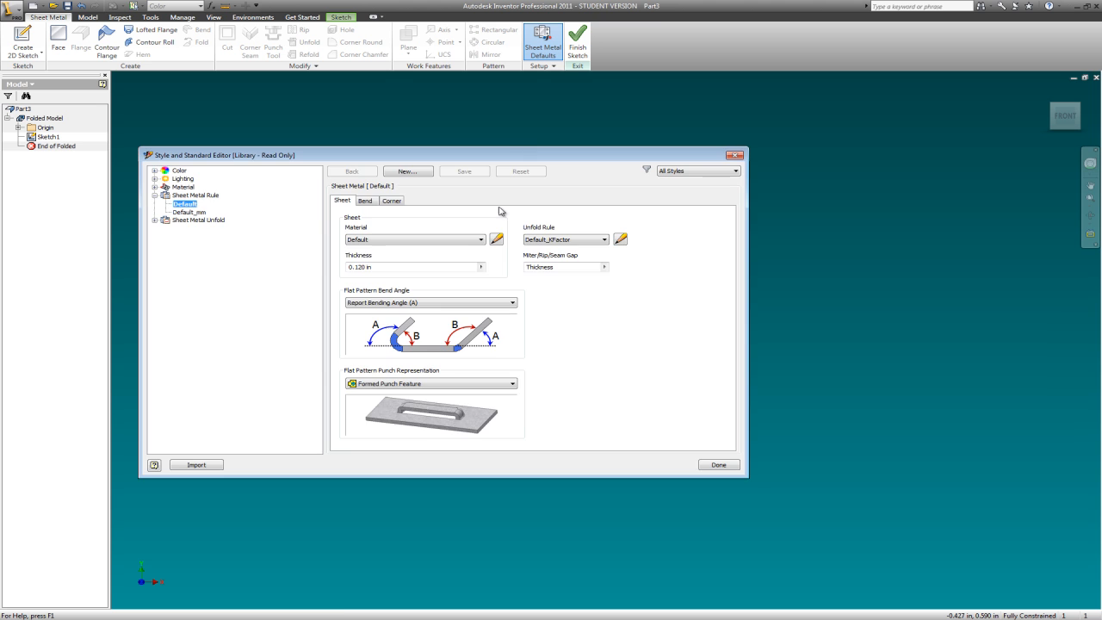
pyautogui.moveTo(521, 156); pyautogui.dragTo(568, 153)
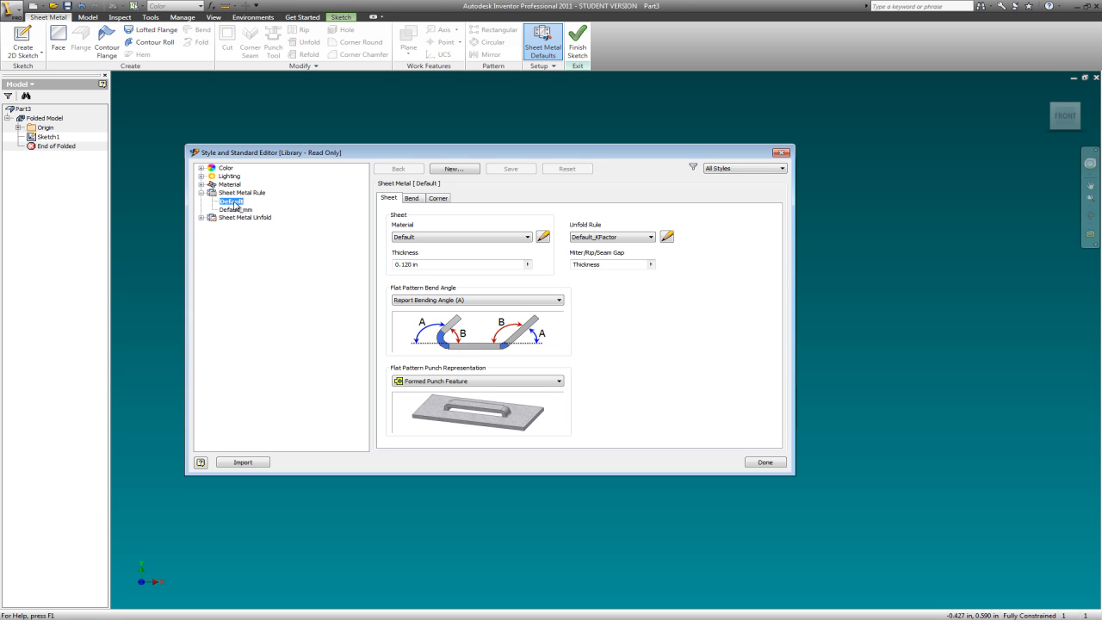
pyautogui.click(454, 169)
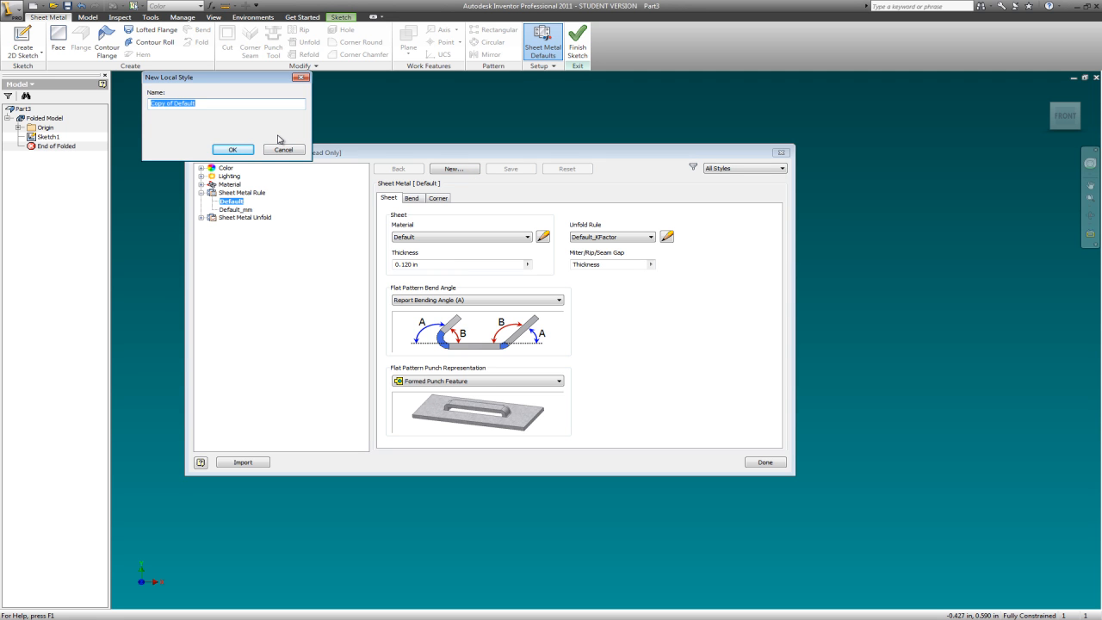
pyautogui.write('16 gage mild steel')
pyautogui.click(232, 151)
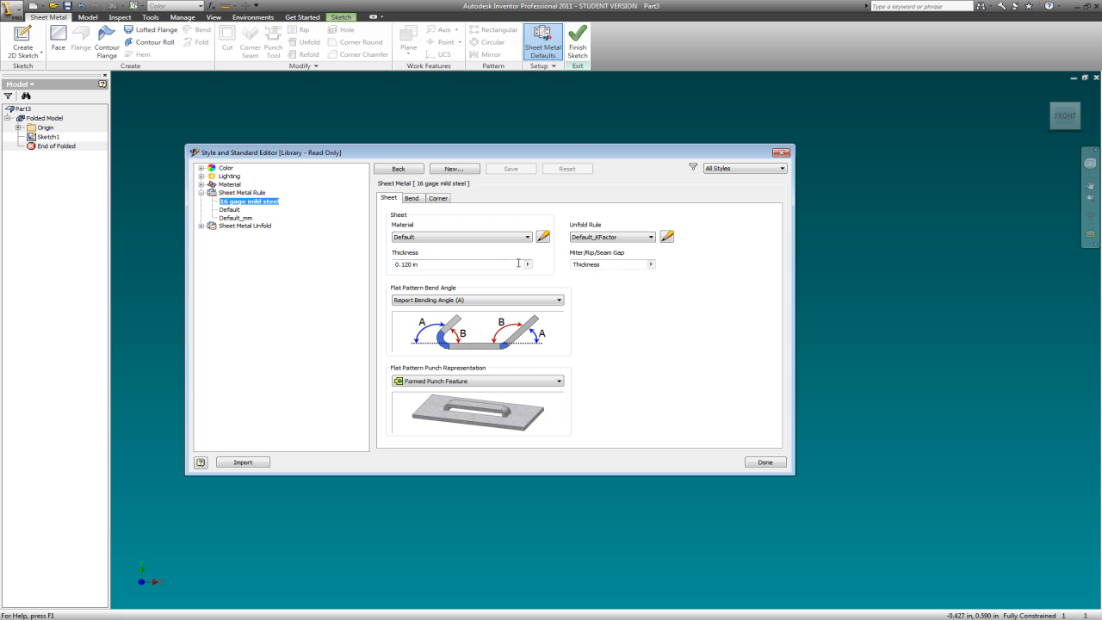
# - Set the 16 gage mild steel rule's thickness to .0625 and its material to Steel, Mild, and save the edits
pyautogui.click(415, 264)
pyautogui.moveTo(415, 264); pyautogui.dragTo(343, 270)
pyautogui.write('.0625')
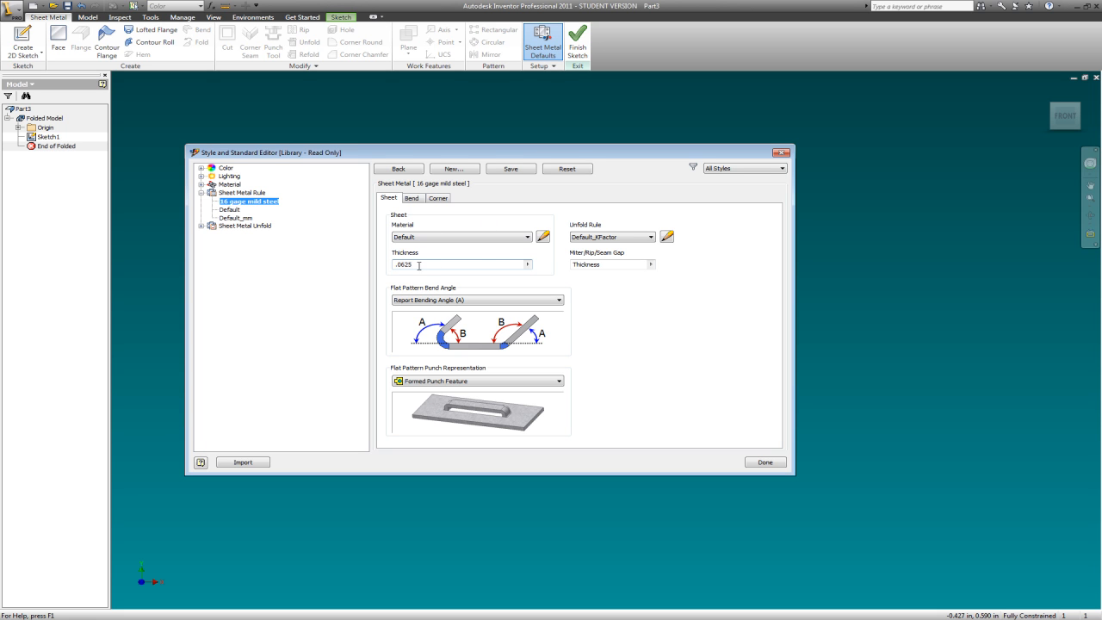
pyautogui.click(527, 237)
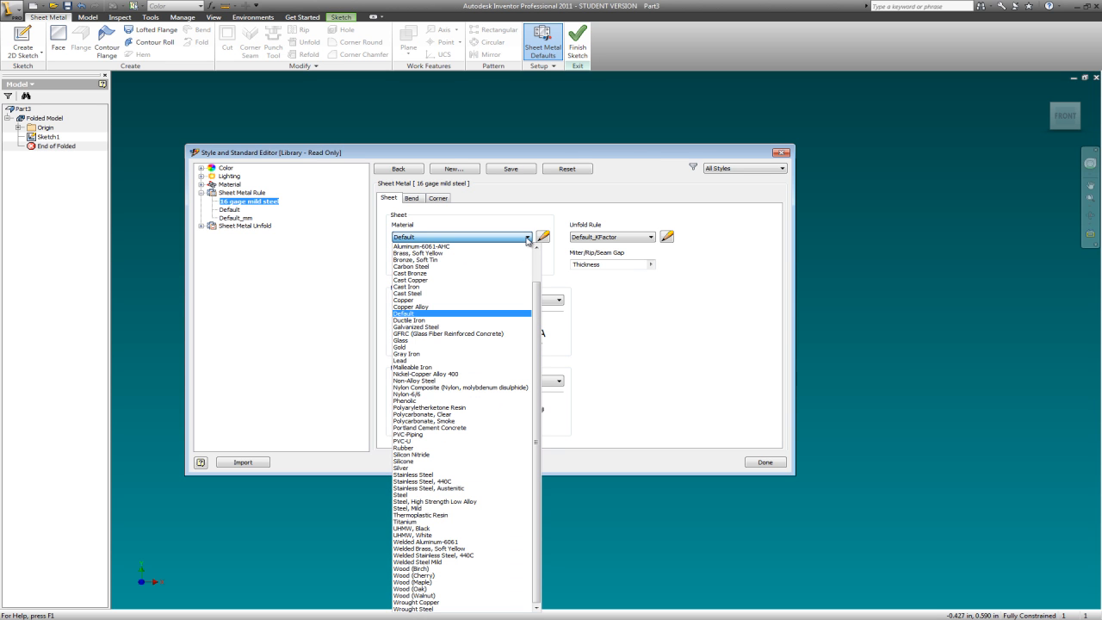
pyautogui.click(414, 510)
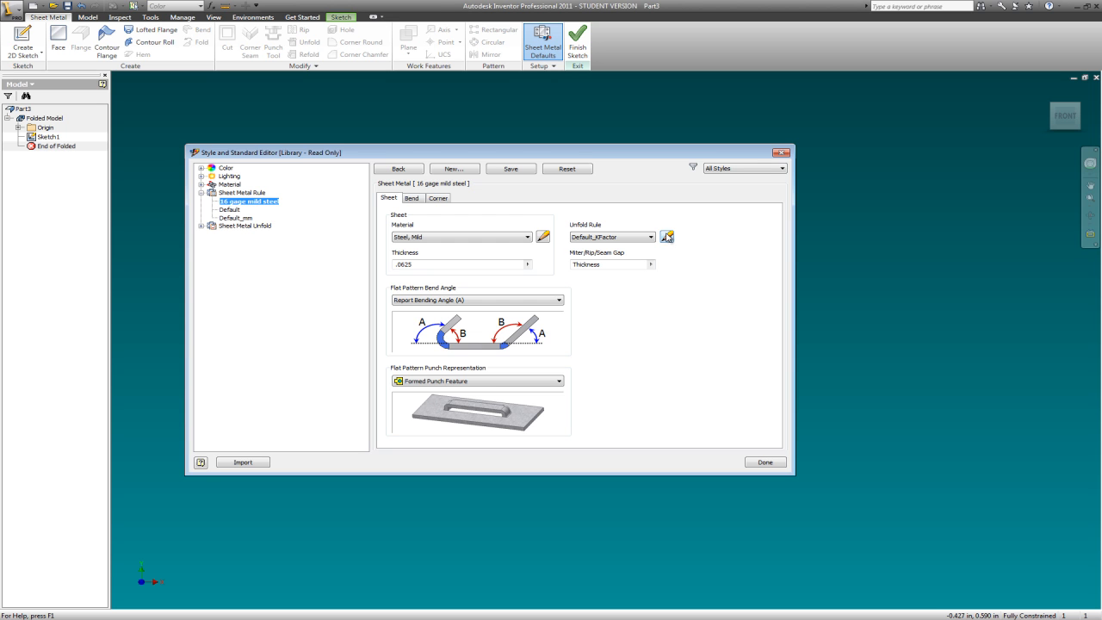
pyautogui.click(667, 238)
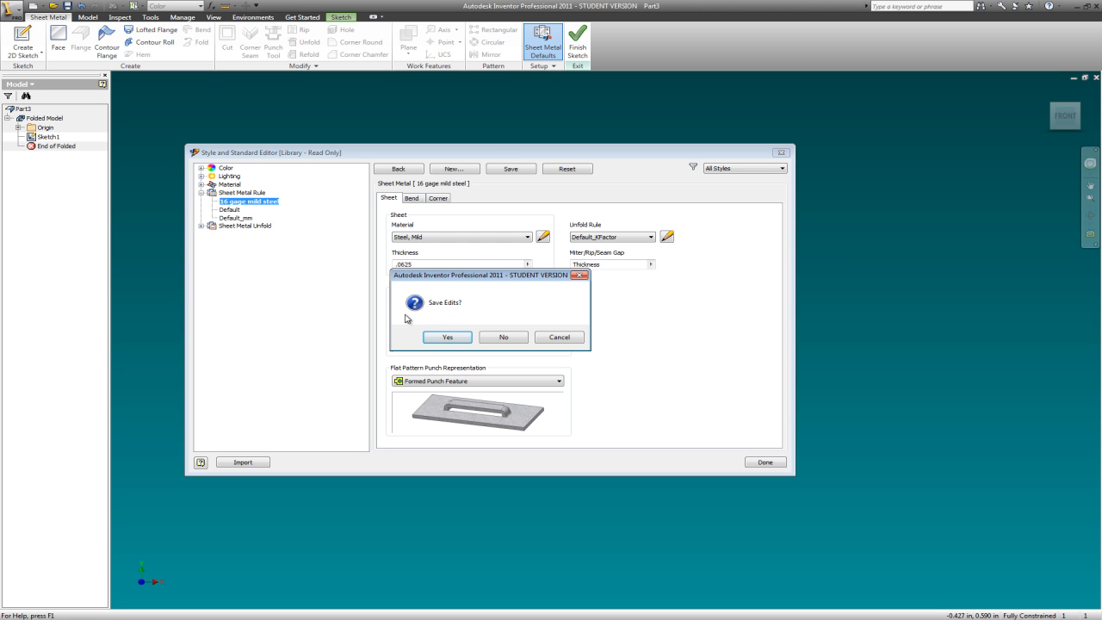
pyautogui.click(453, 338)
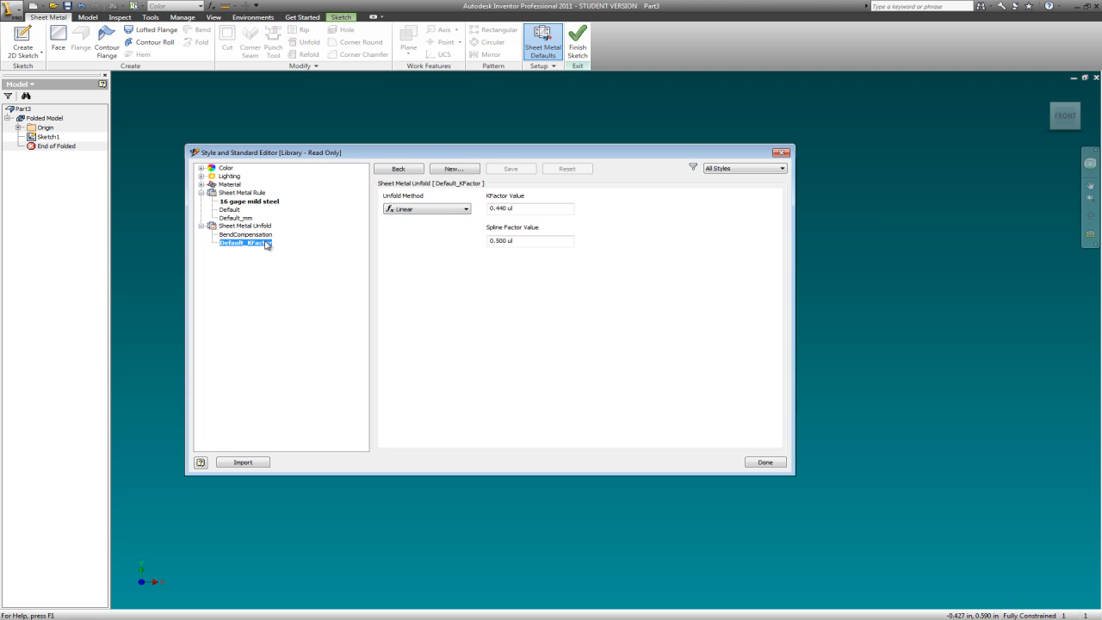
# - Create a new sheet metal unfold rule based on Default_KFactor and name it "V-bend 16 gage mild steel"
pyautogui.click(469, 168)
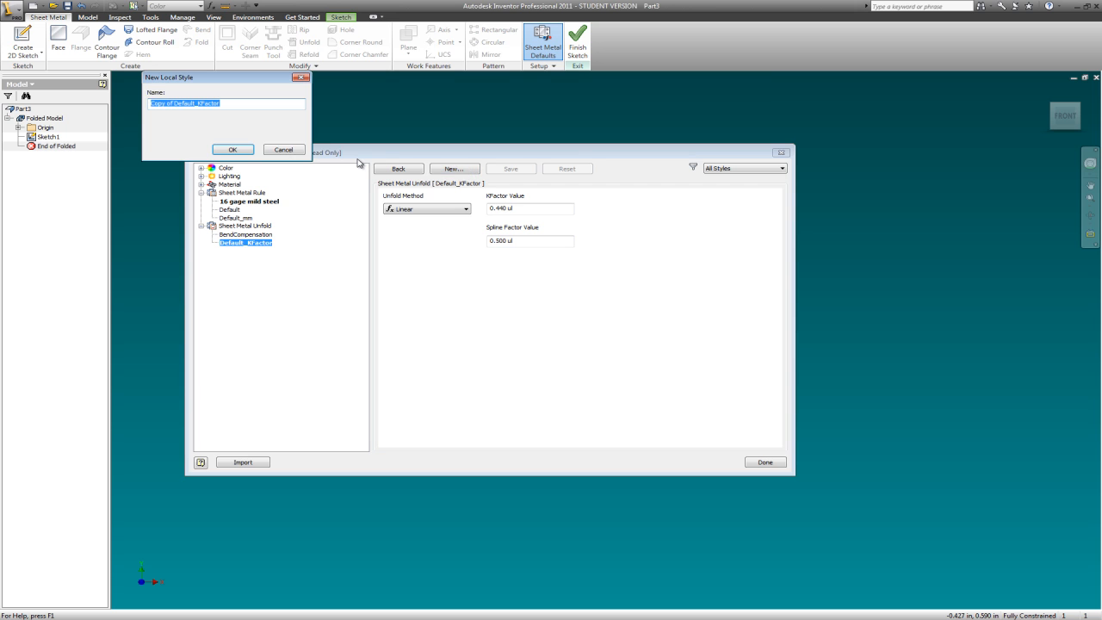
pyautogui.write('V-bend 16 gage mild steel')
pyautogui.click(234, 149)
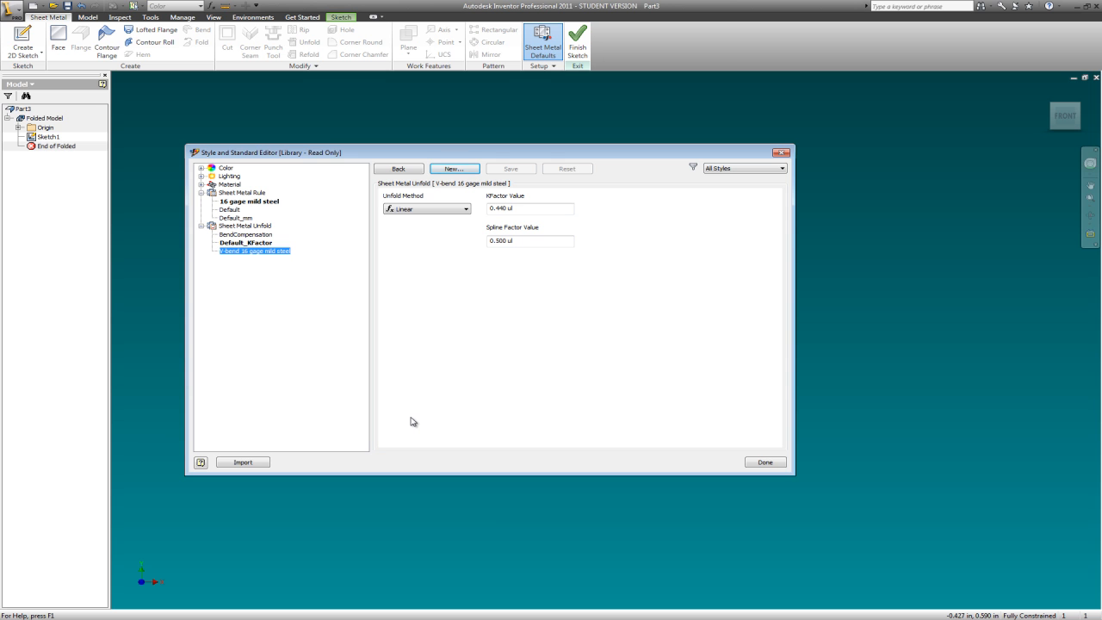
pyautogui.moveTo(582, 158); pyautogui.dragTo(621, 152)
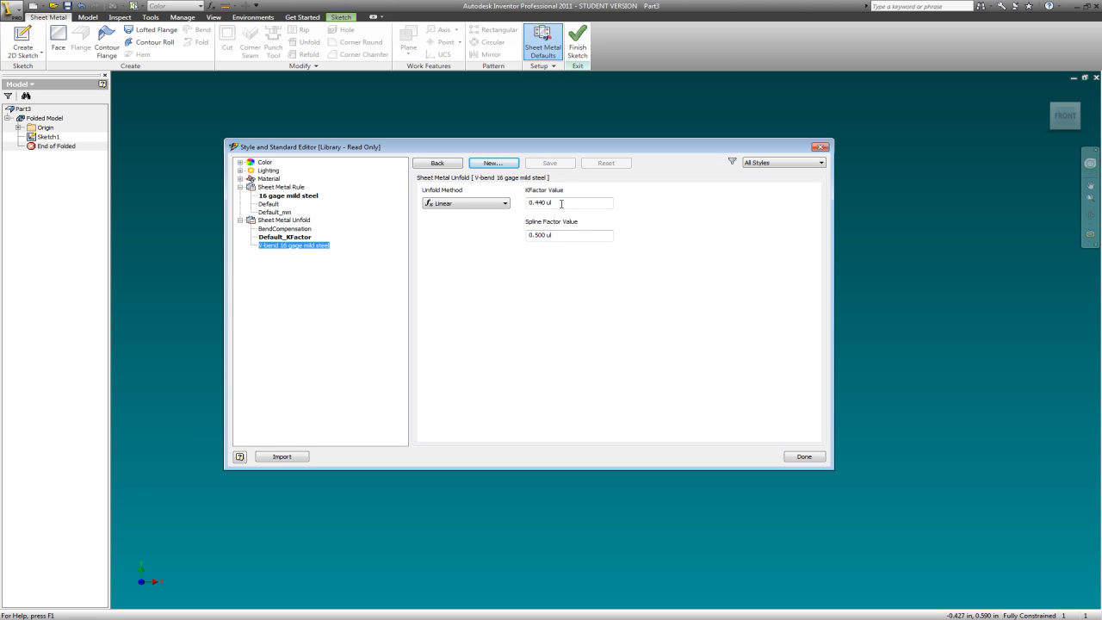
# - Set the V-bend 16 gage mild steel unfold rule's K-factor to 0.41, save the edits and close the style editor
pyautogui.click(564, 201)
pyautogui.moveTo(550, 203); pyautogui.dragTo(539, 205)
pyautogui.write('1')
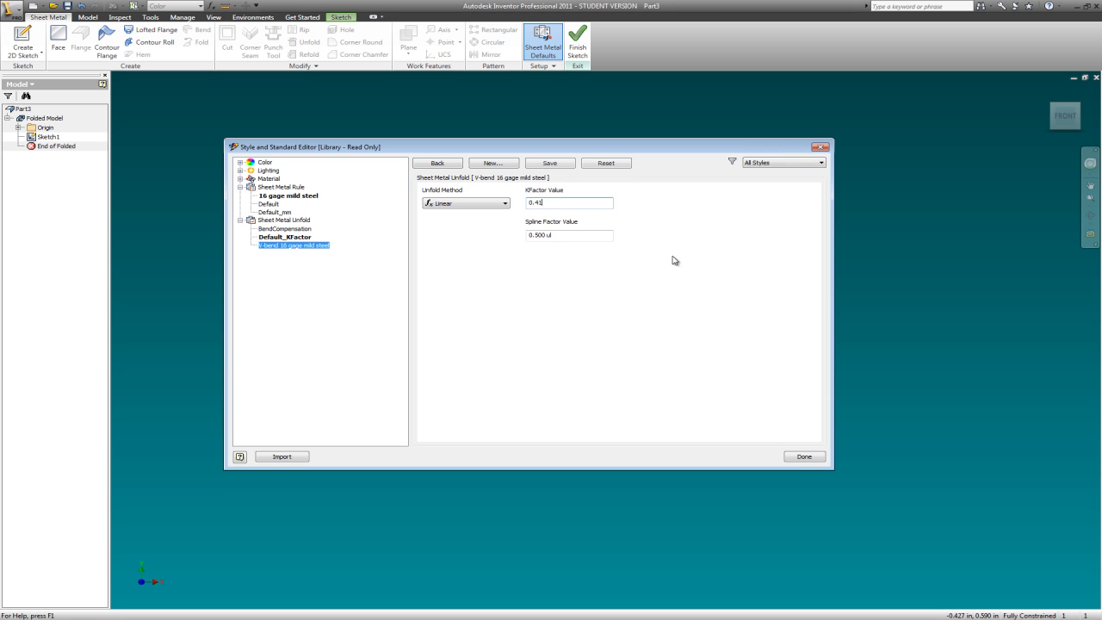
pyautogui.click(805, 457)
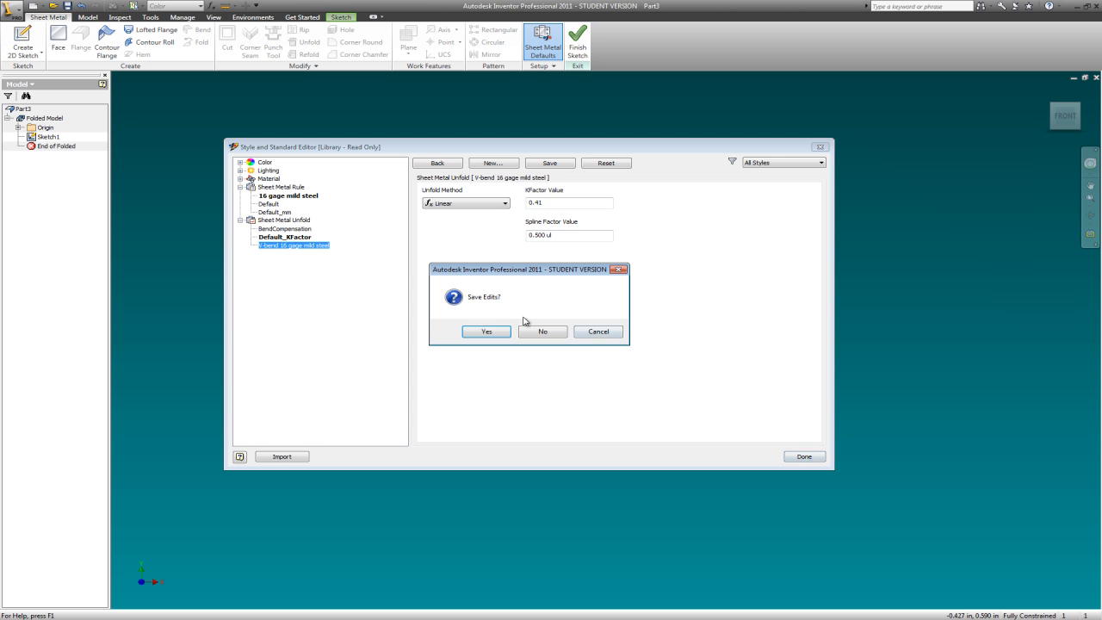
pyautogui.click(488, 332)
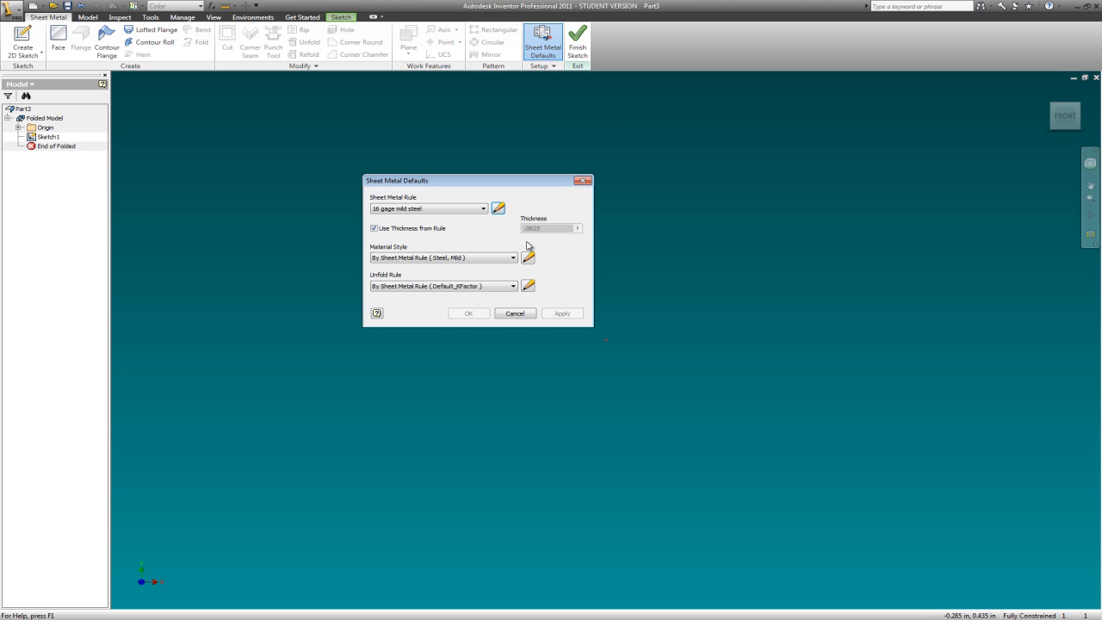
# - Choose V-bend 16 gage mild steel as the unfold rule in the Sheet Metal Defaults
pyautogui.click(385, 211)
pyautogui.click(483, 209)
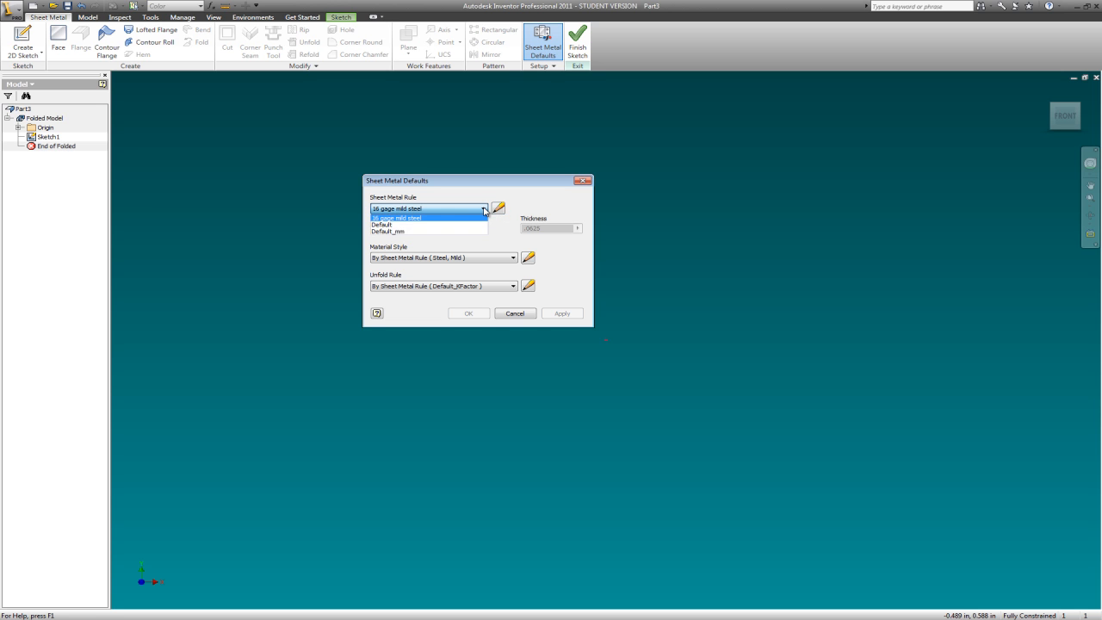
pyautogui.click(484, 208)
pyautogui.click(515, 287)
pyautogui.click(514, 286)
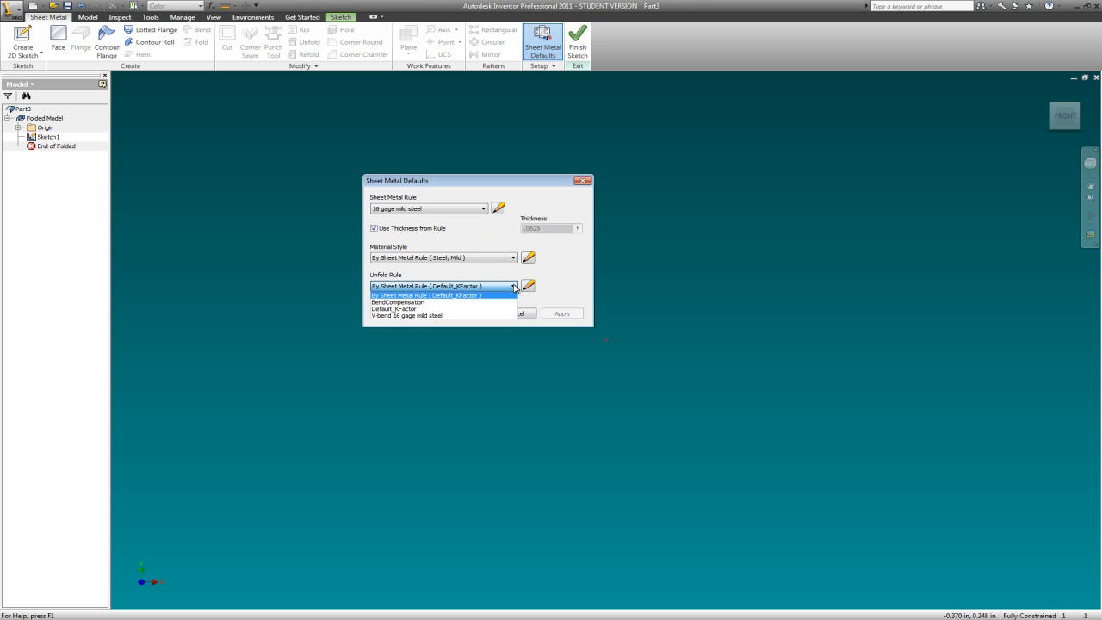
pyautogui.click(411, 316)
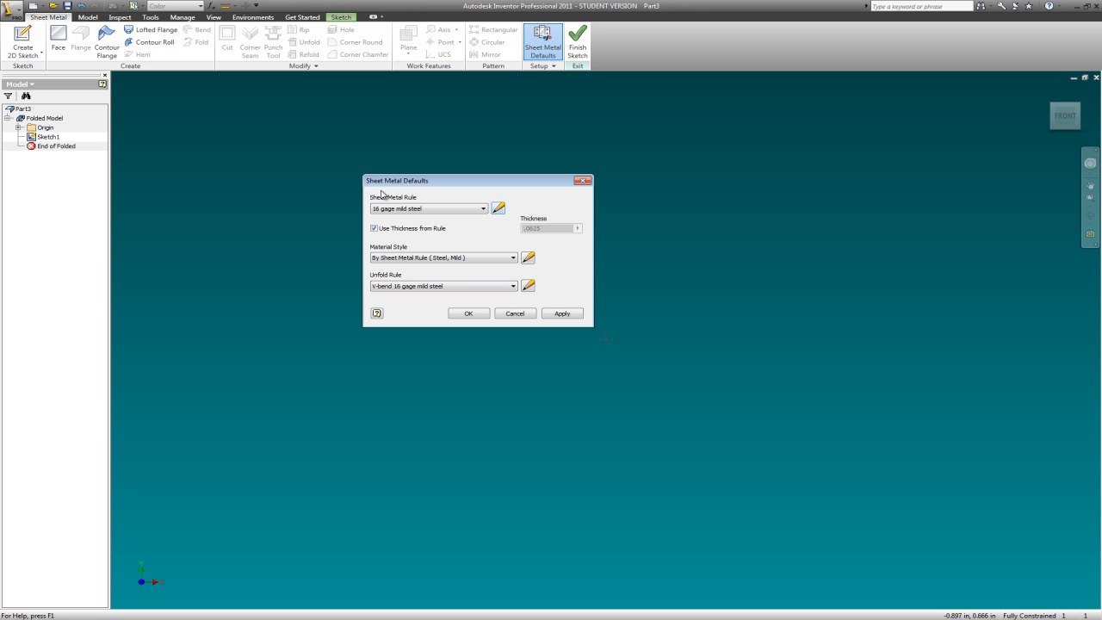
# - Set the 16 gage mild steel rule's bend relief shape to Round and bend radius to Thickness * 1.5, saving the edits
pyautogui.click(499, 208)
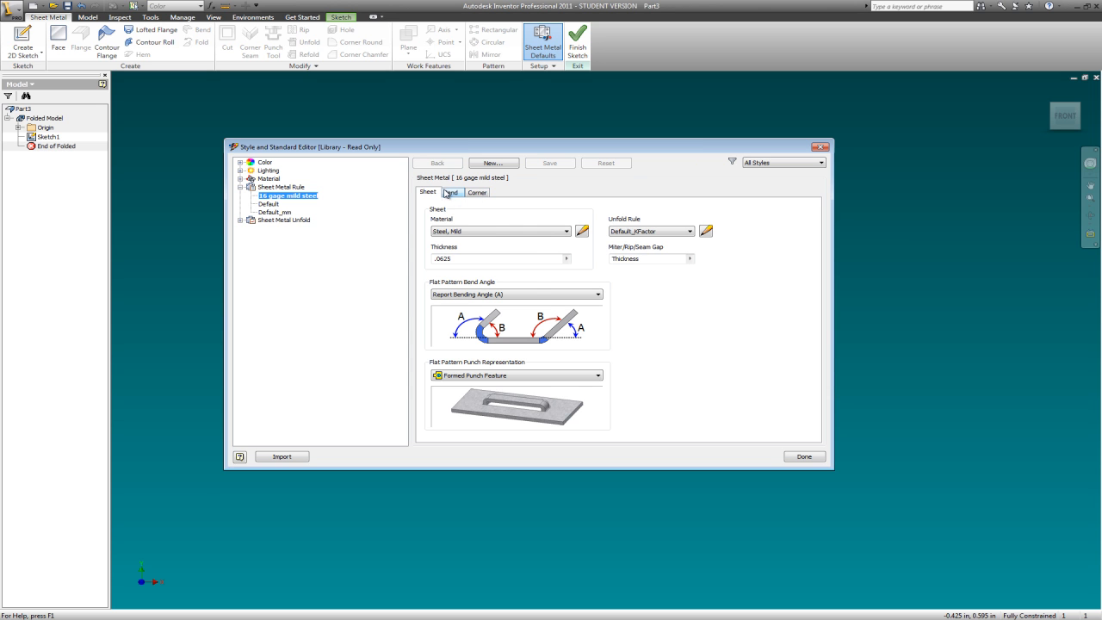
pyautogui.click(450, 193)
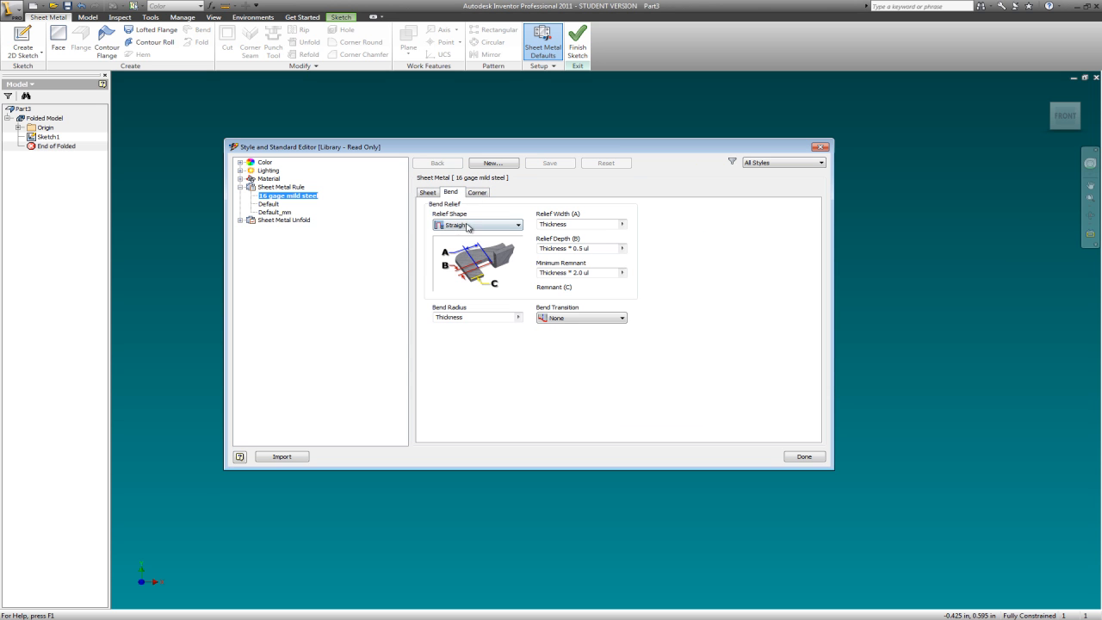
pyautogui.click(518, 225)
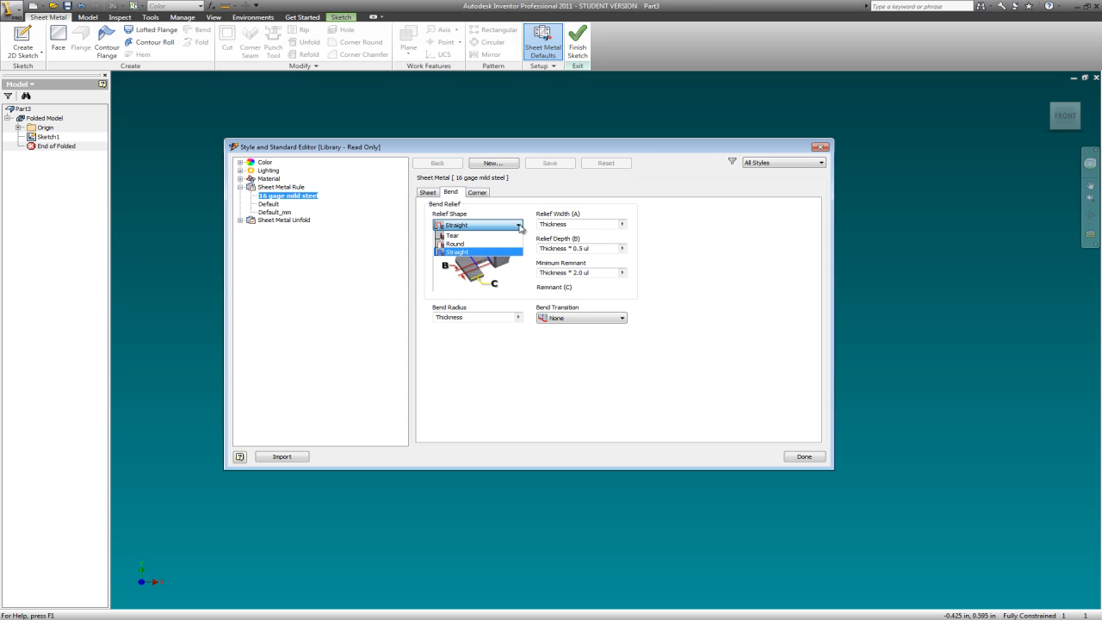
pyautogui.click(466, 245)
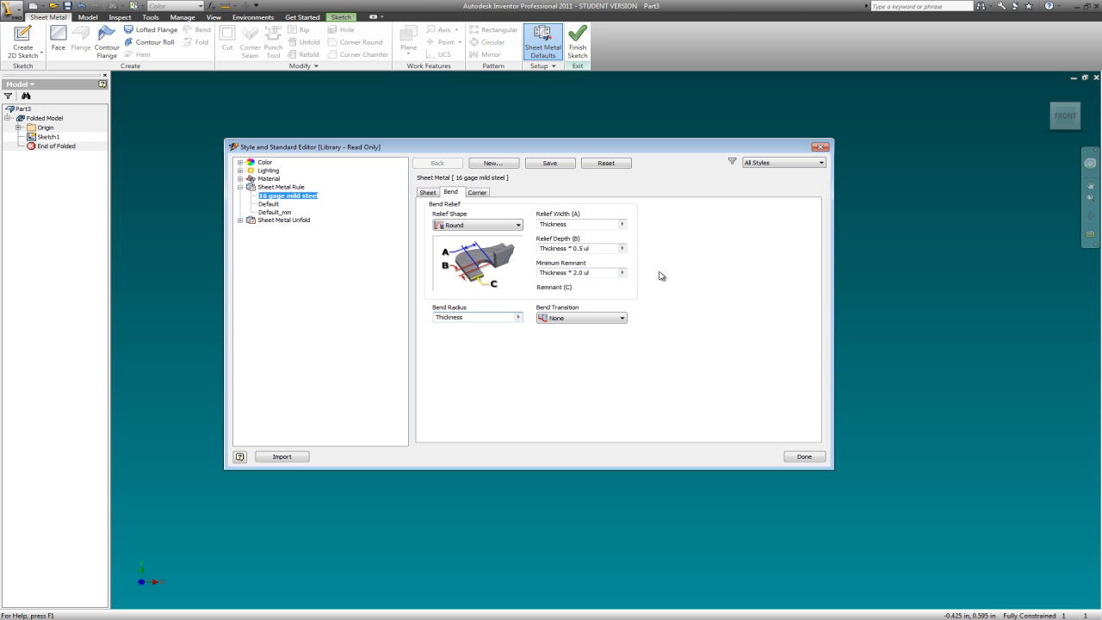
pyautogui.write('*1.5')
pyautogui.click(806, 457)
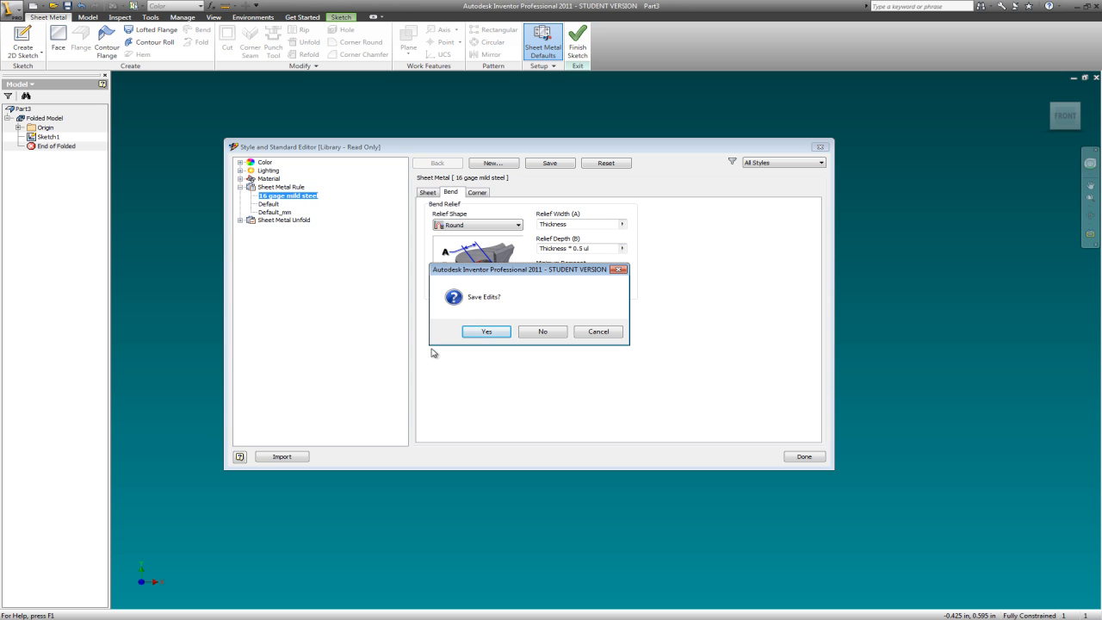
pyautogui.click(482, 331)
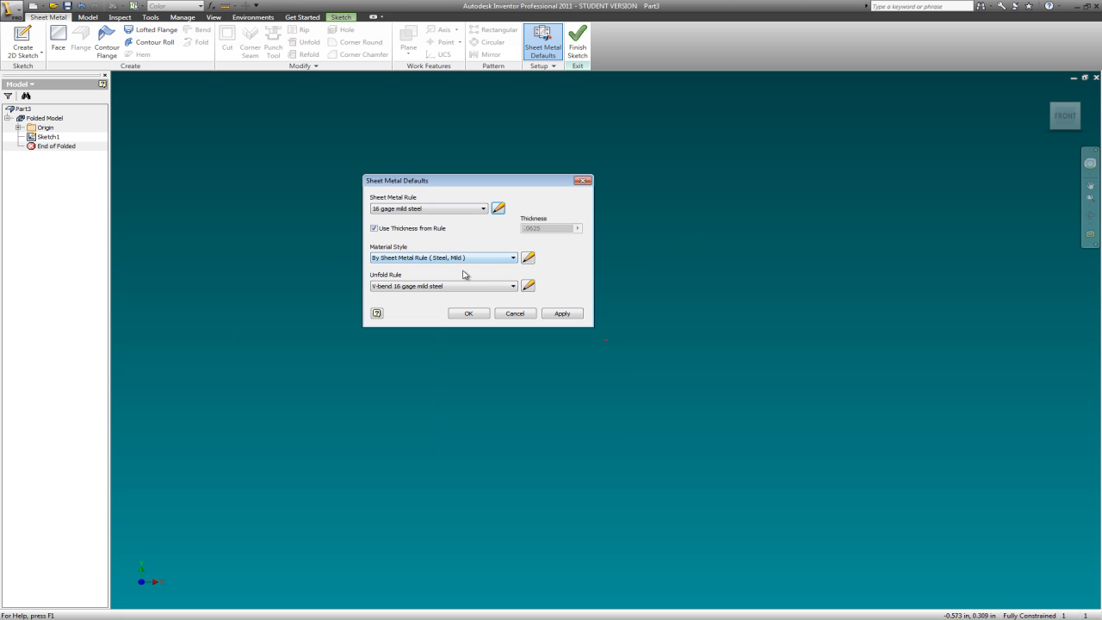
# - Turn off Use Thickness from Rule, apply the sheet metal defaults and close the dialog
pyautogui.click(375, 229)
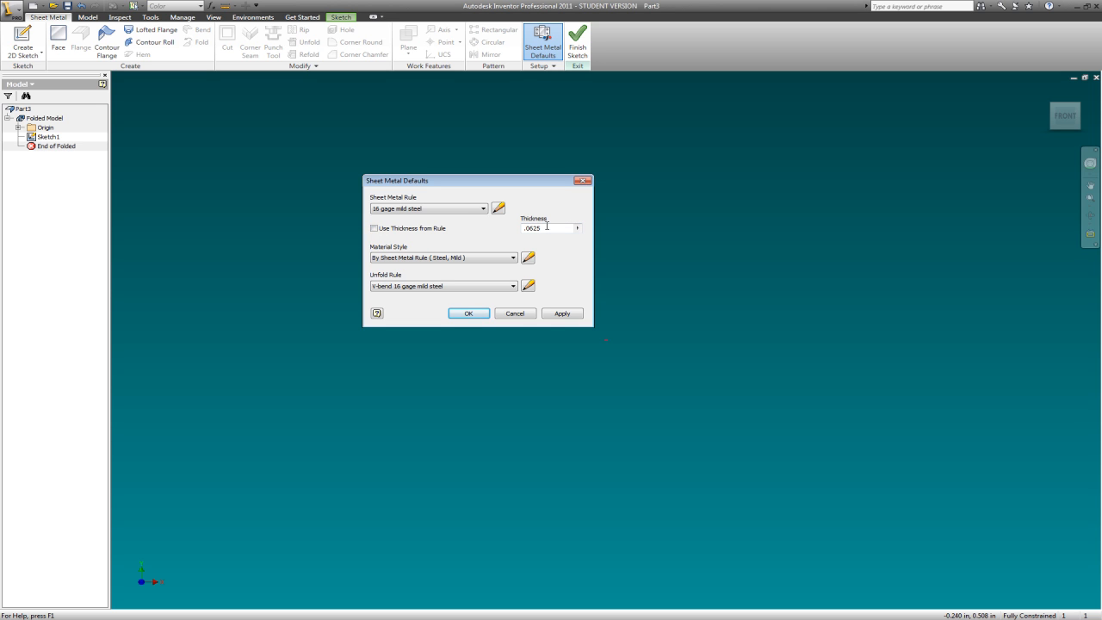
pyautogui.click(570, 315)
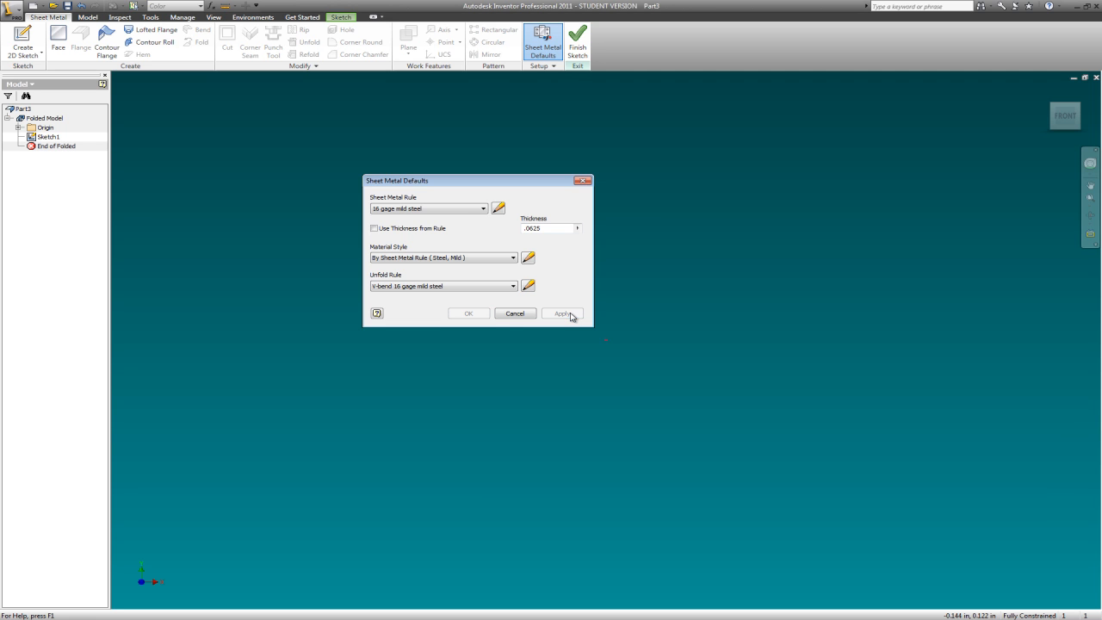
pyautogui.click(583, 181)
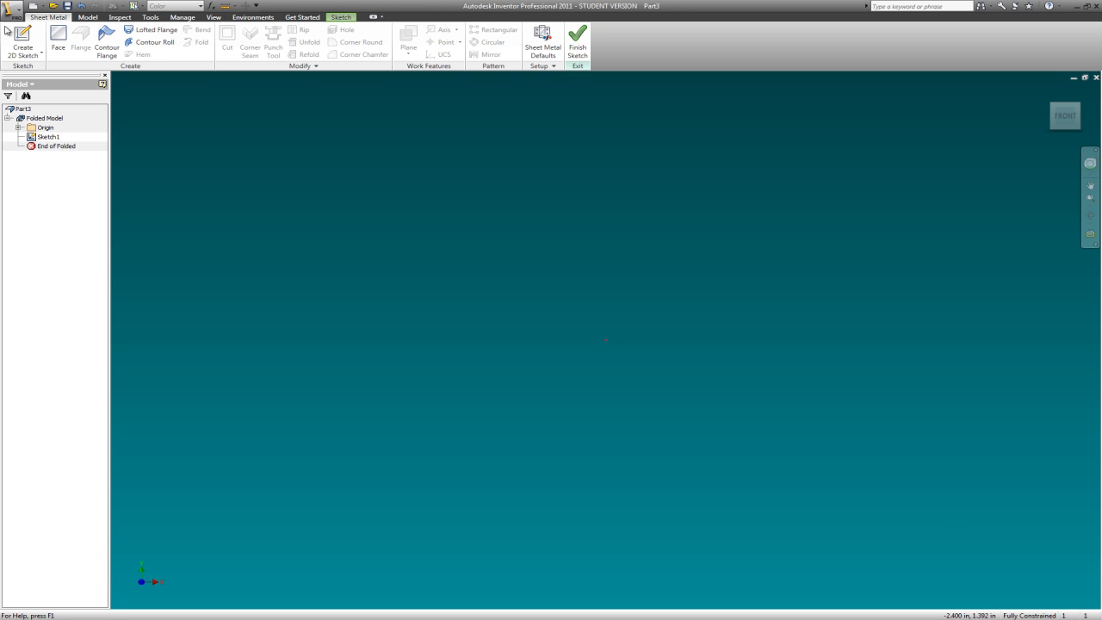
# - Leave the active sketch and reopen the part's existing empty Sketch1 for editing
pyautogui.click(49, 137)
pyautogui.rightClick(46, 140)
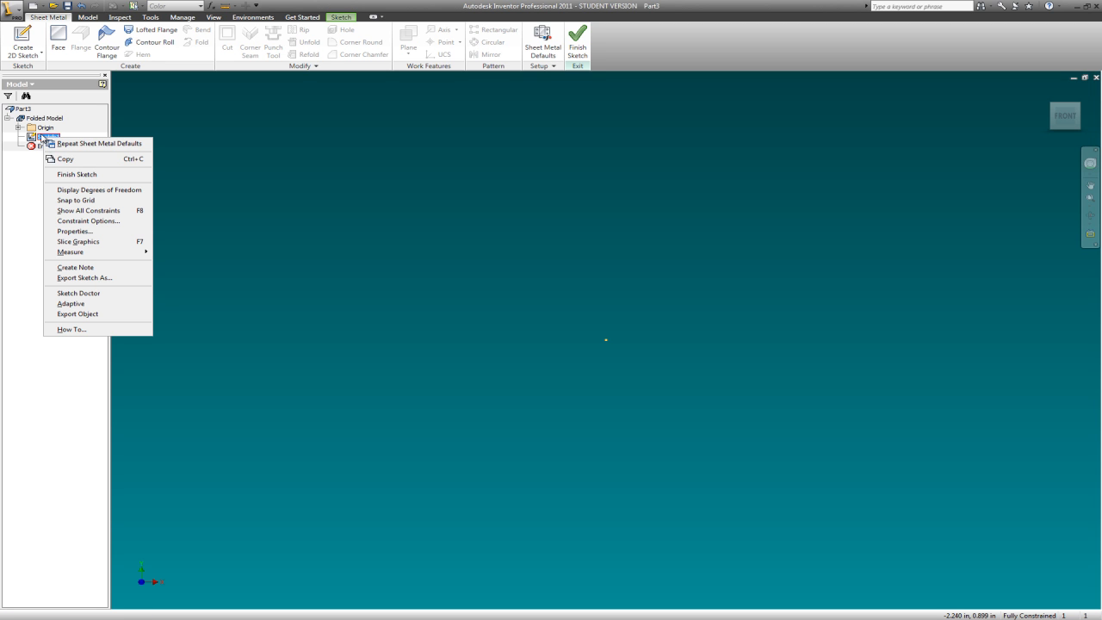
pyautogui.click(35, 138)
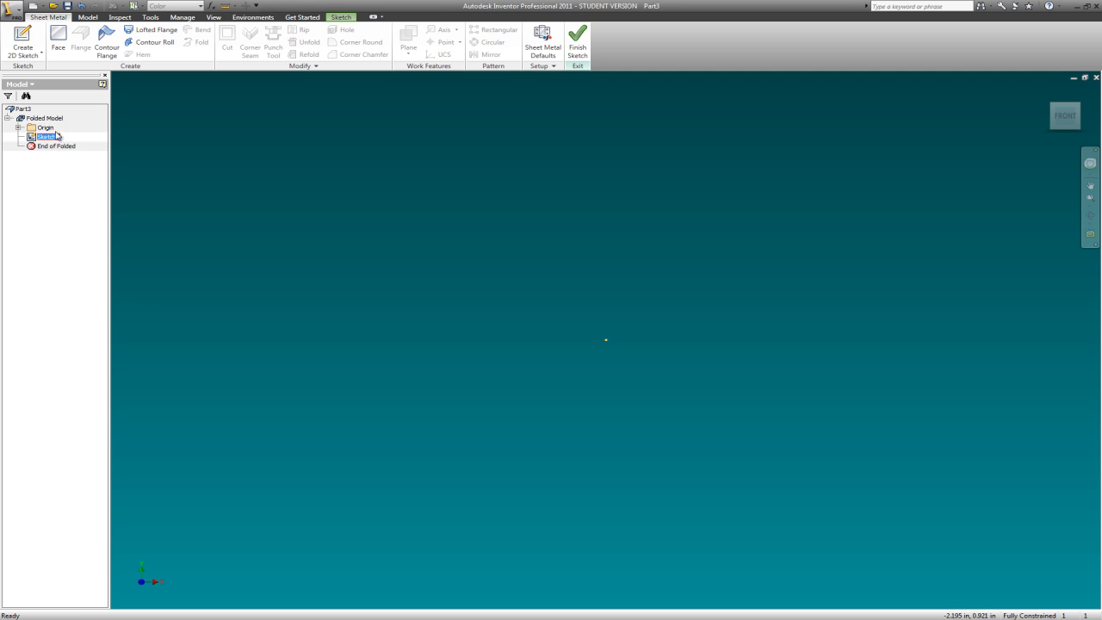
pyautogui.click(30, 36)
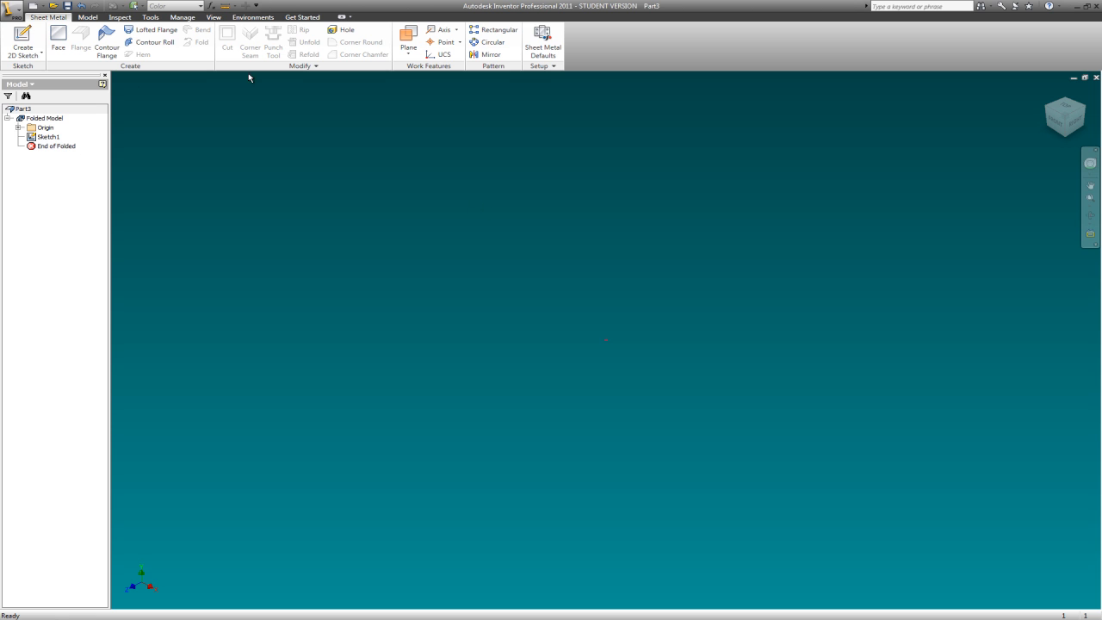
pyautogui.click(89, 17)
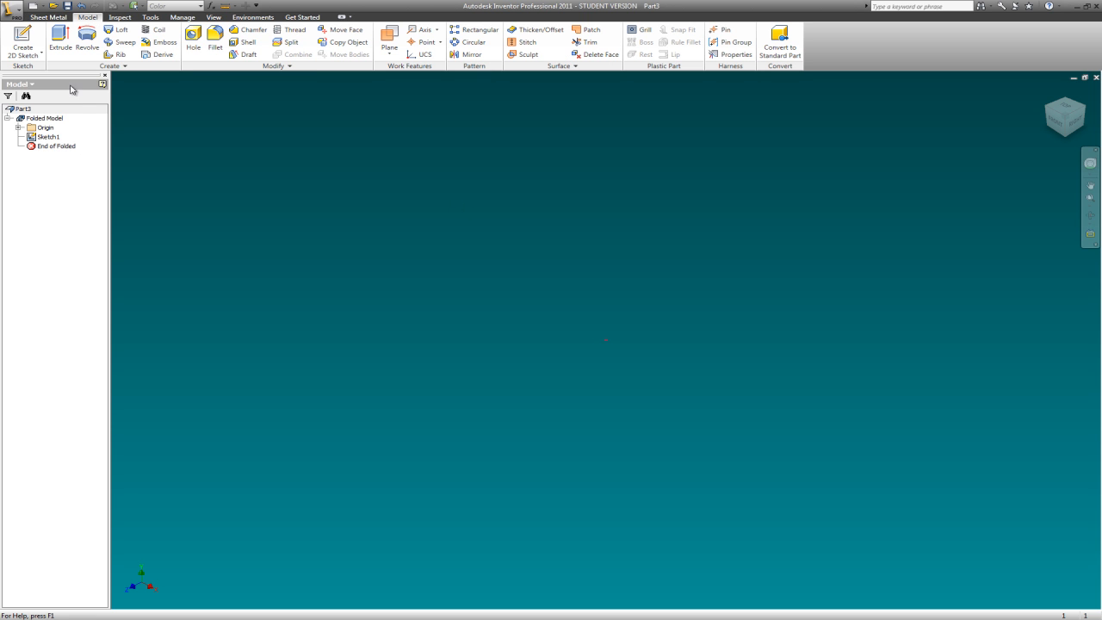
pyautogui.rightClick(49, 138)
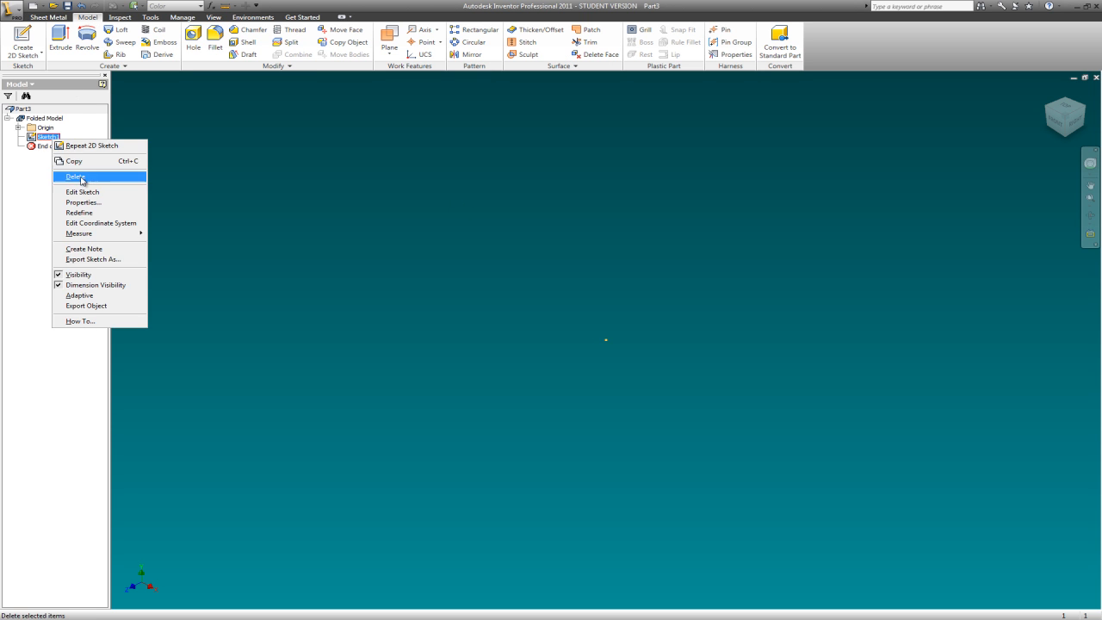
pyautogui.click(90, 192)
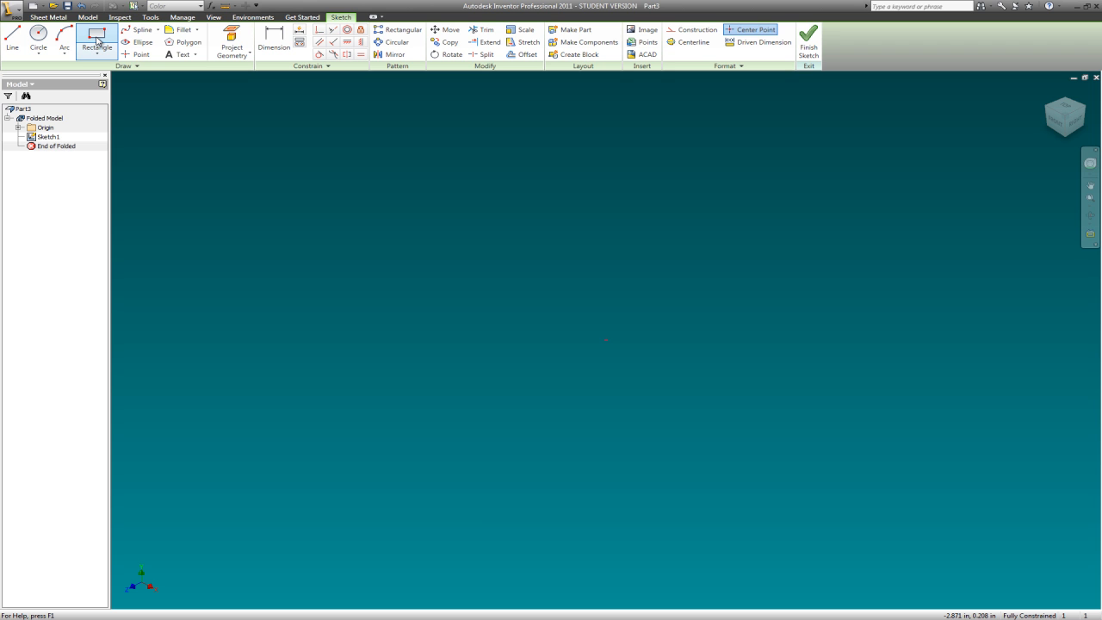
# - Draw a 5 in by 5 in rectangle around the sketch origin as the base outline
pyautogui.click(94, 40)
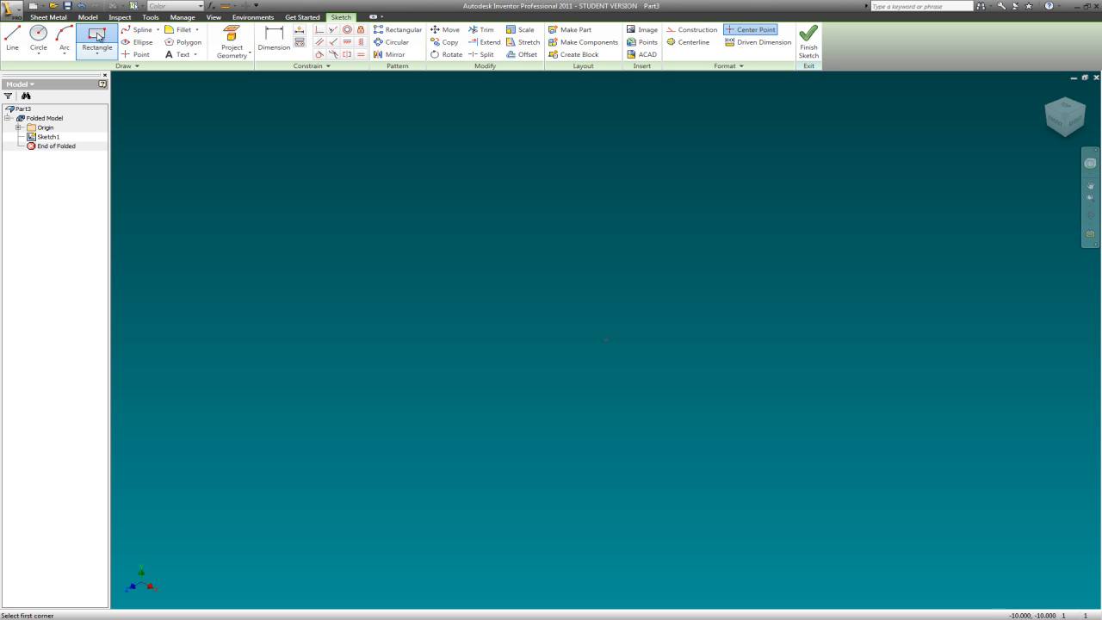
pyautogui.click(405, 442)
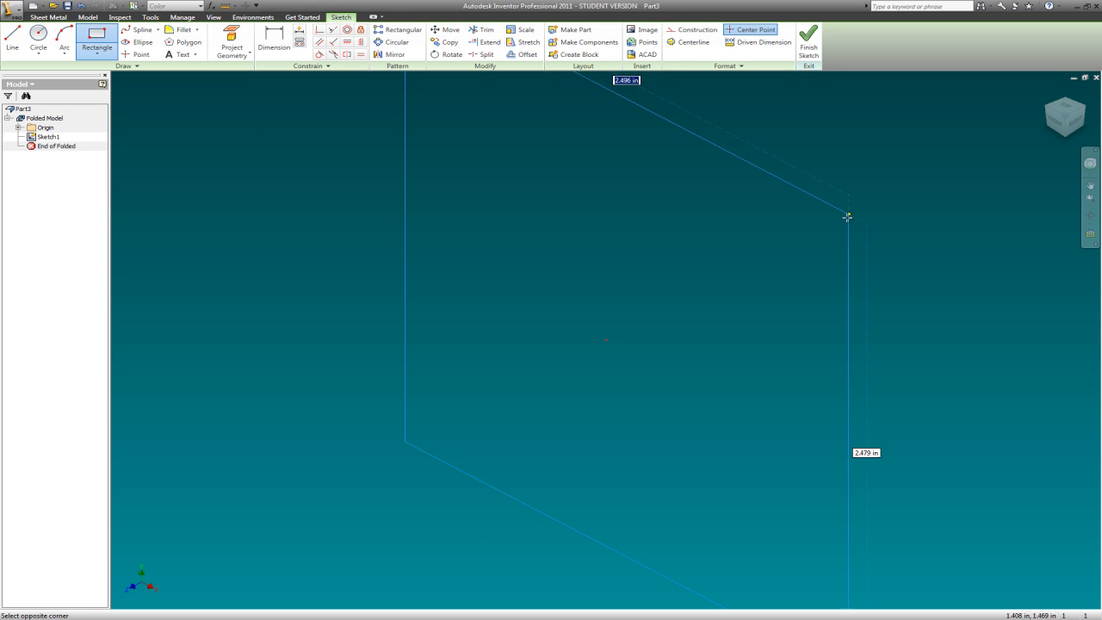
pyautogui.write('5')
pyautogui.press('Tab')
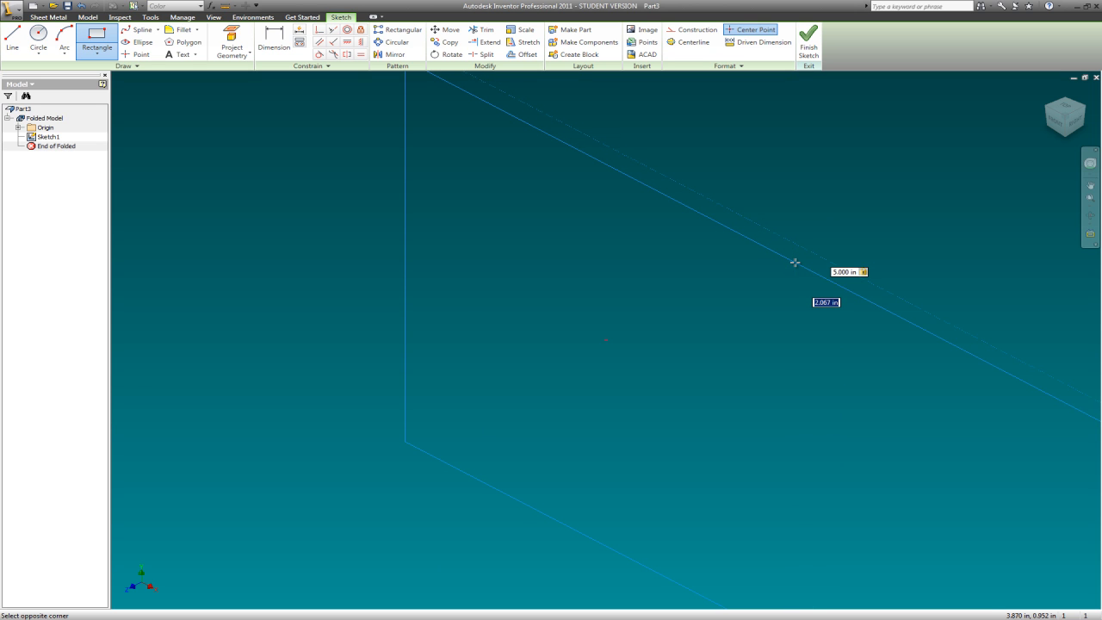
pyautogui.write('6')
pyautogui.press('Return')
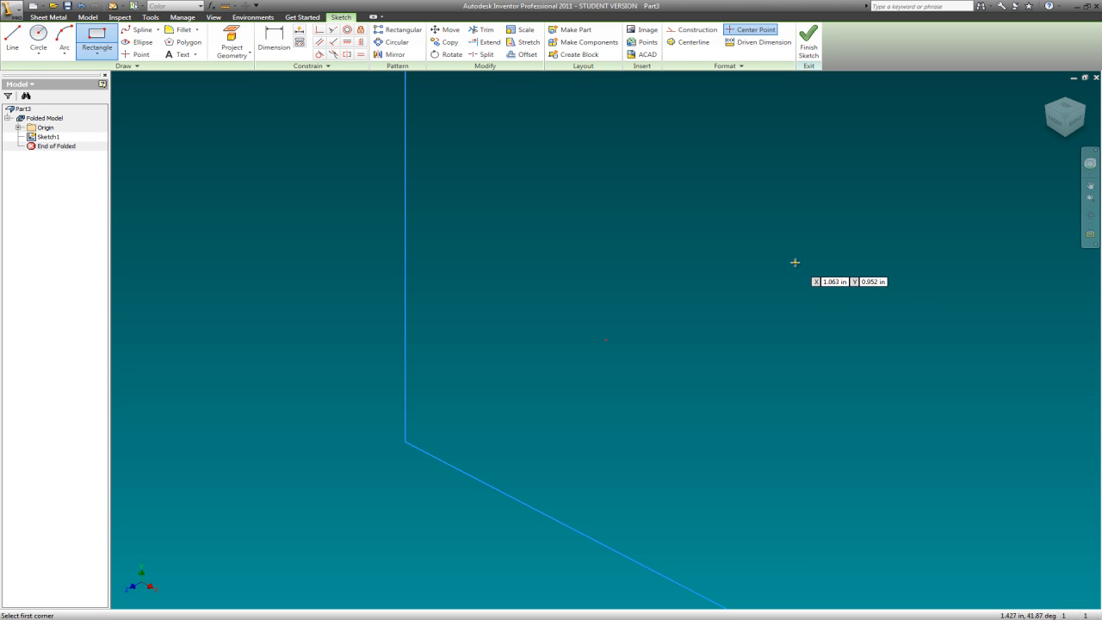
# - In the front view, draw a 1 in by 1 in square outside the large square, near its upper-left corner
pyautogui.scroll(-2, 453, 289)
pyautogui.scroll(4, 495, 303)
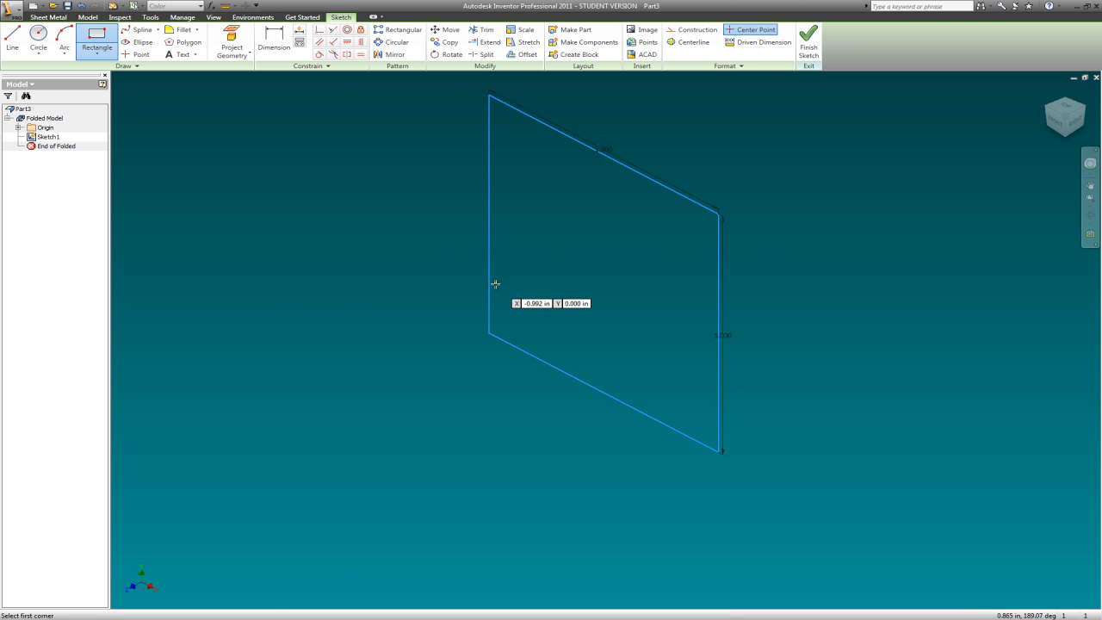
pyautogui.scroll(-2, 477, 484)
pyautogui.scroll(3, 464, 456)
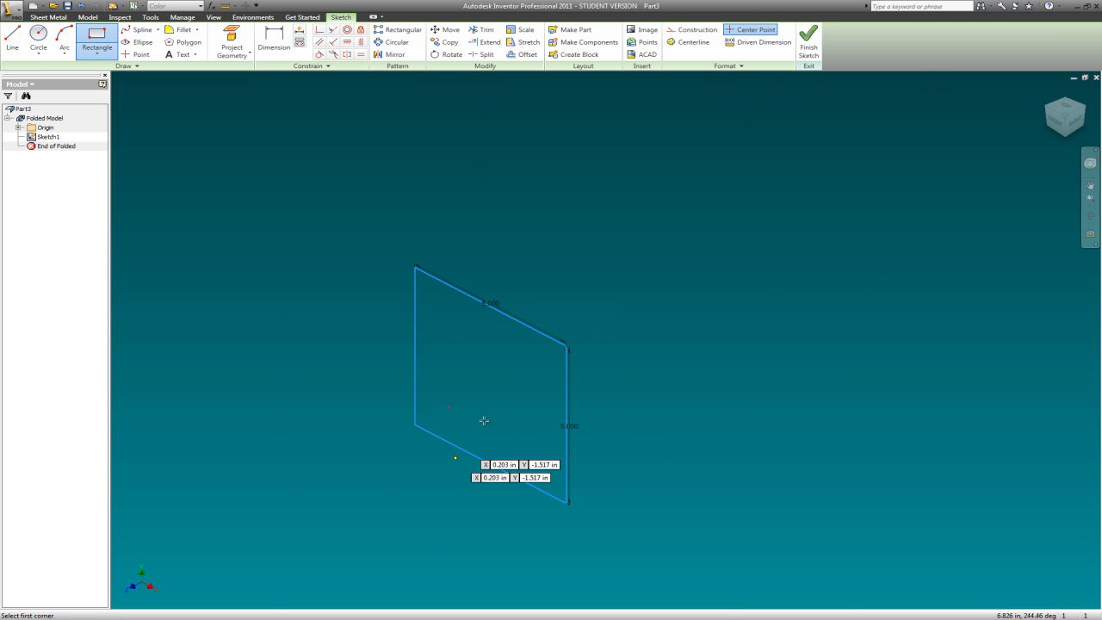
pyautogui.click(1052, 128)
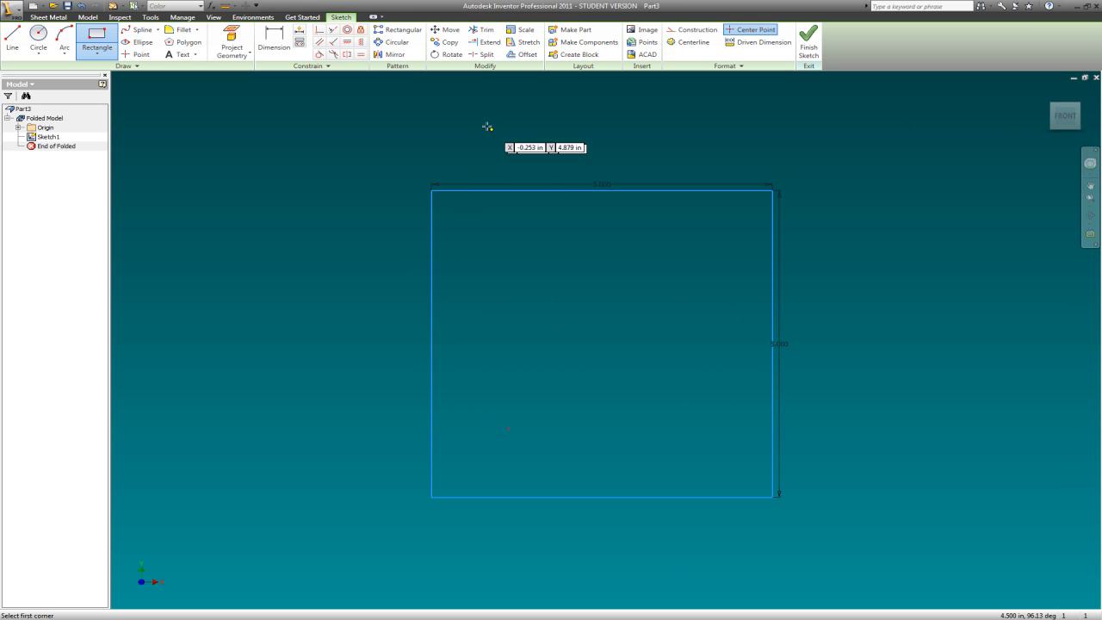
pyautogui.click(88, 41)
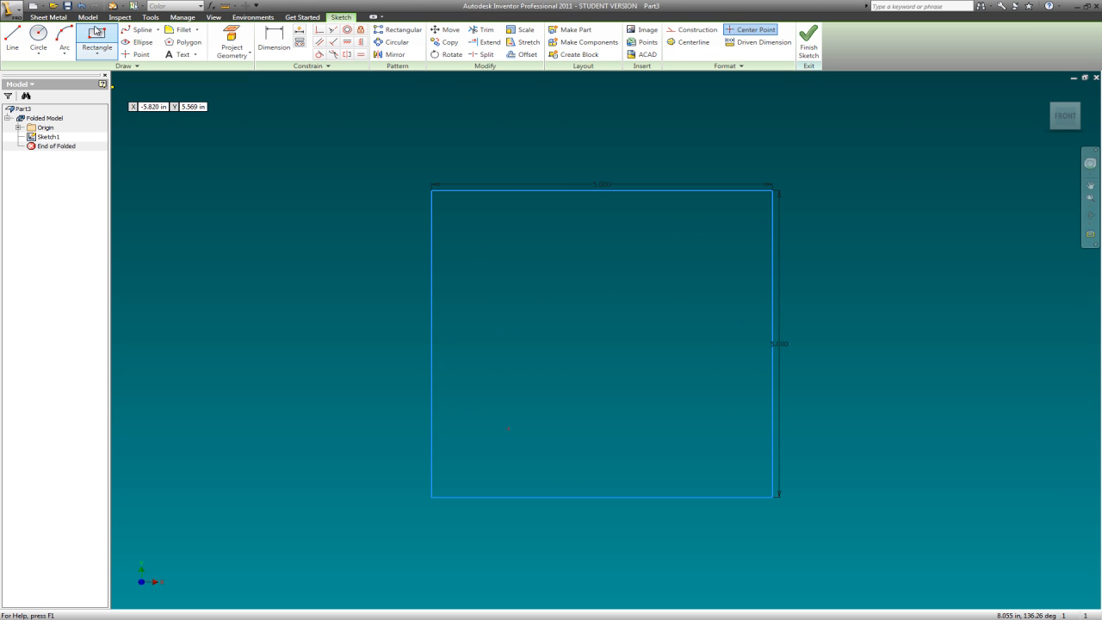
pyautogui.click(279, 154)
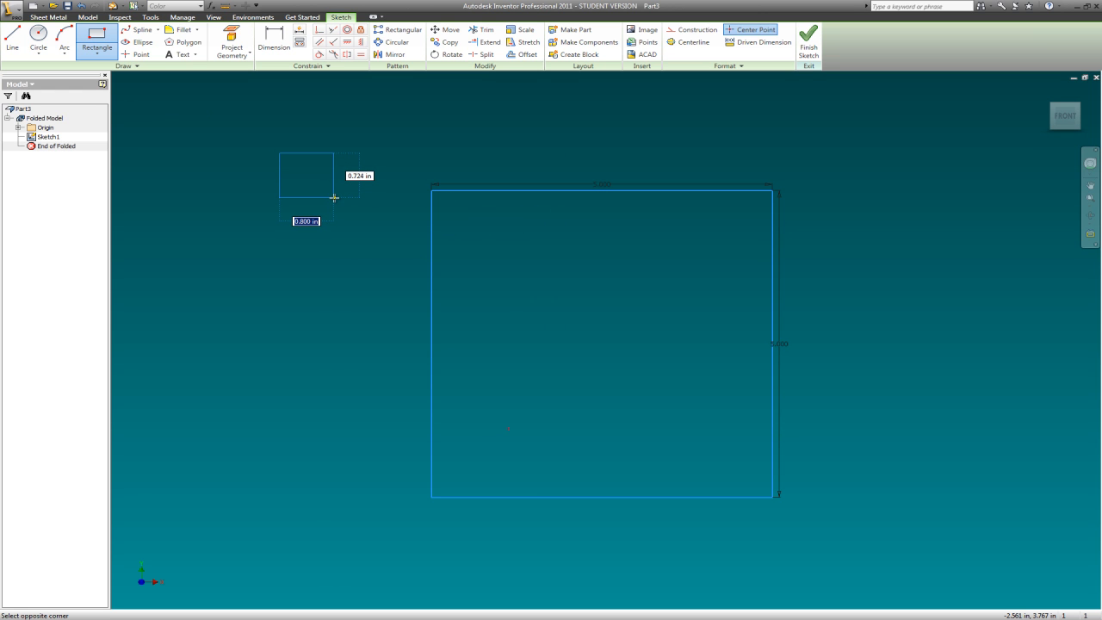
pyautogui.write('1')
pyautogui.press('Tab')
pyautogui.write('1')
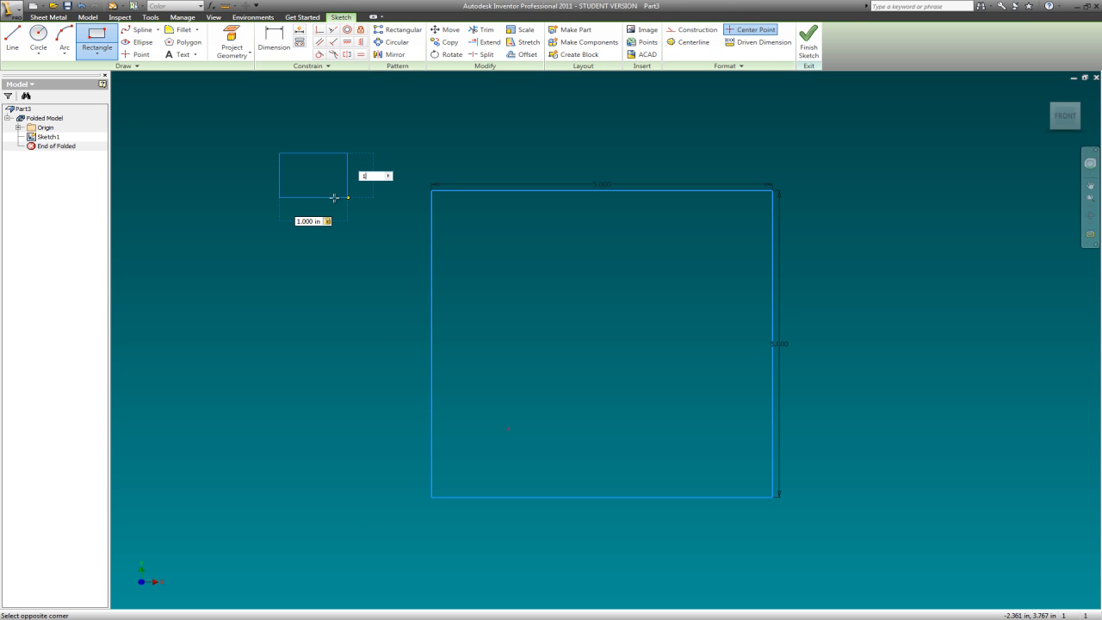
pyautogui.press('Return')
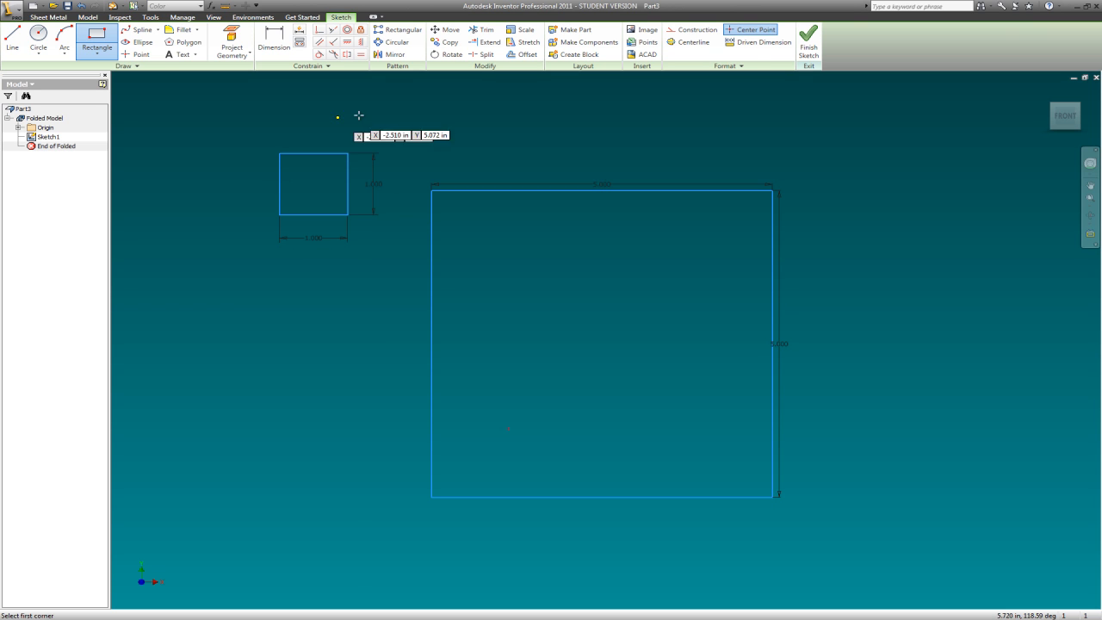
pyautogui.press('Escape')
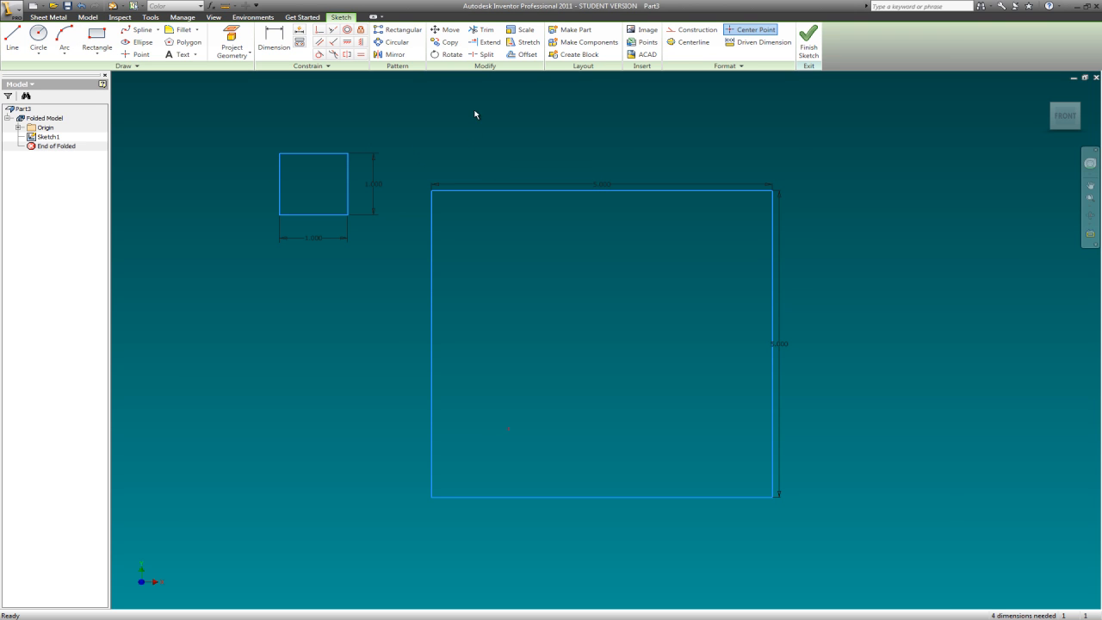
pyautogui.click(448, 29)
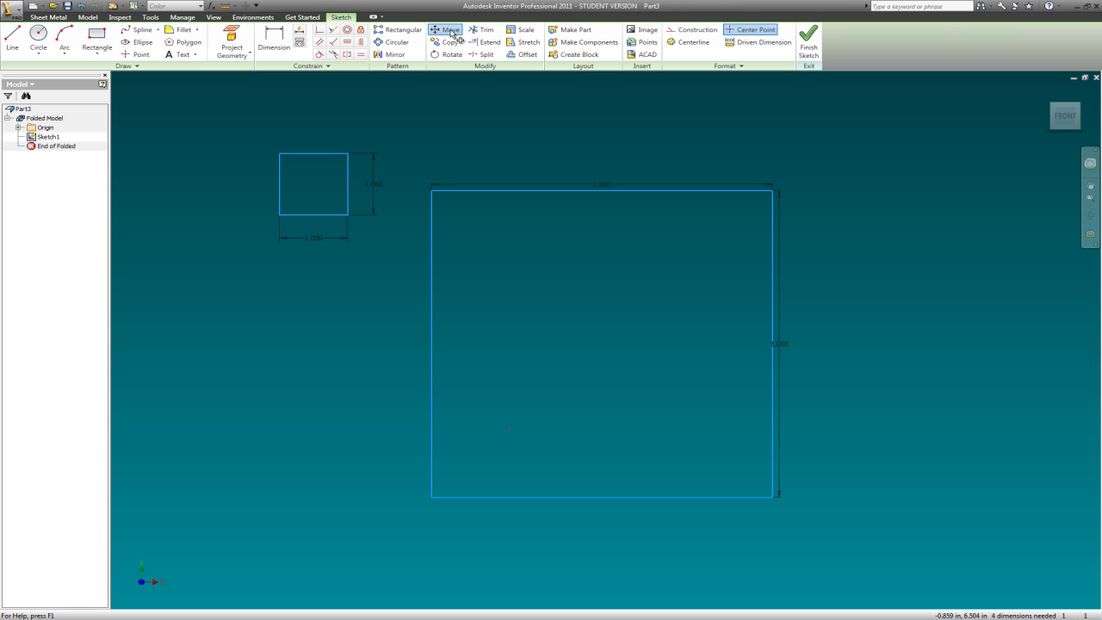
pyautogui.click(218, 95)
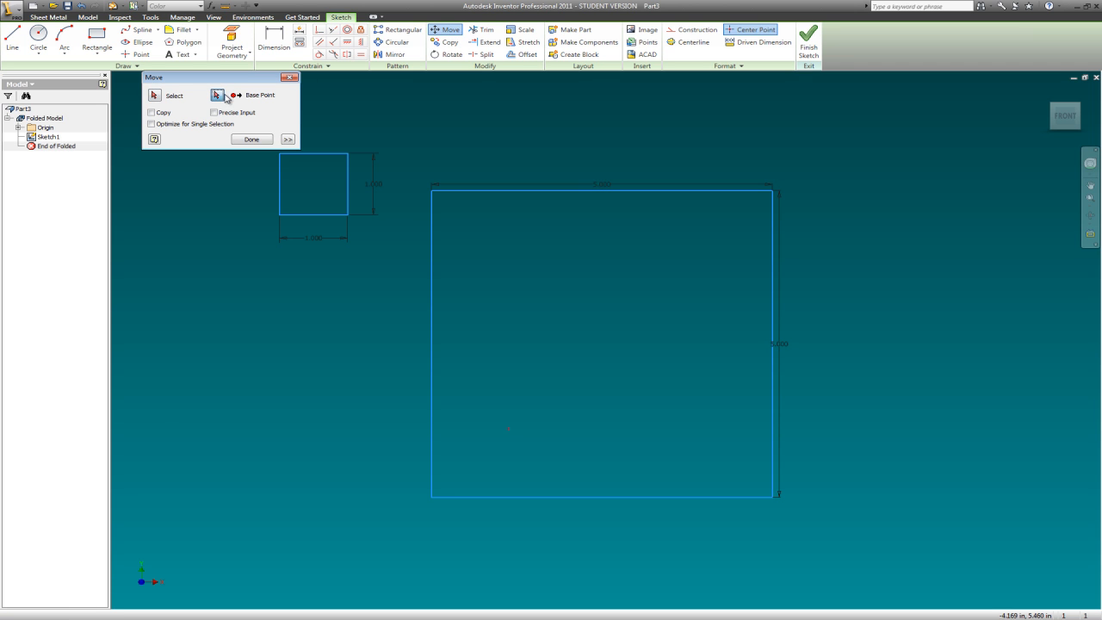
pyautogui.click(280, 155)
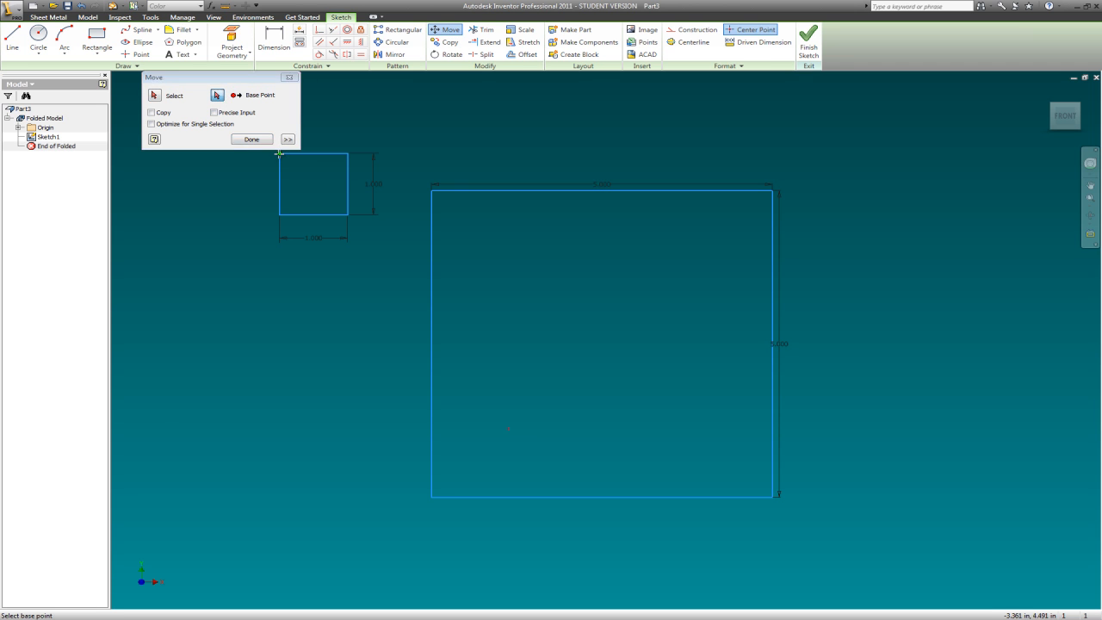
pyautogui.click(430, 197)
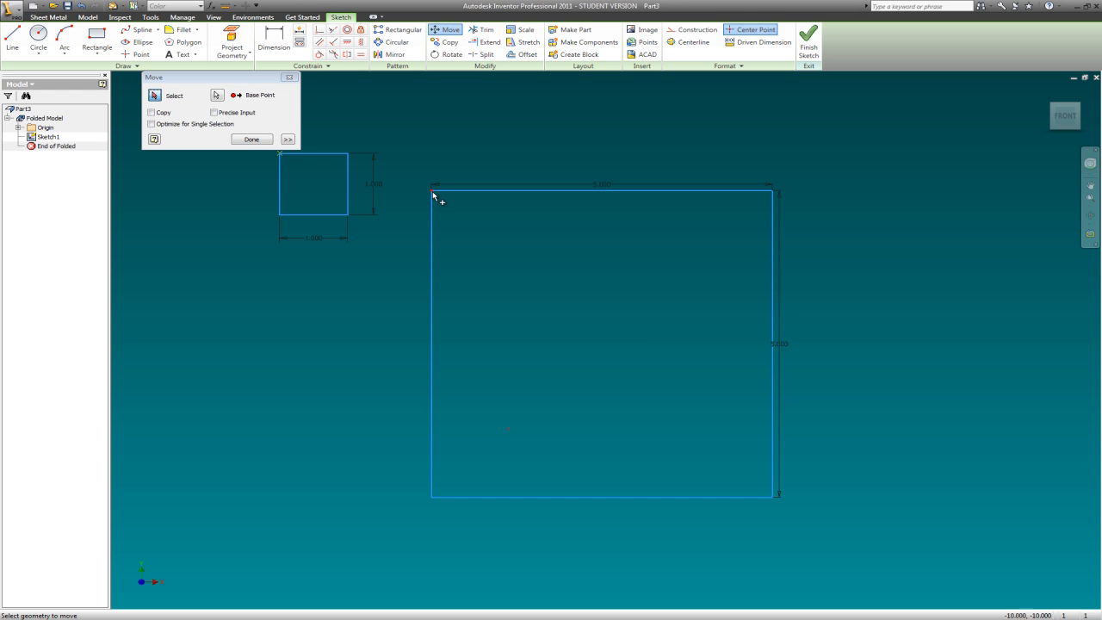
pyautogui.click(265, 143)
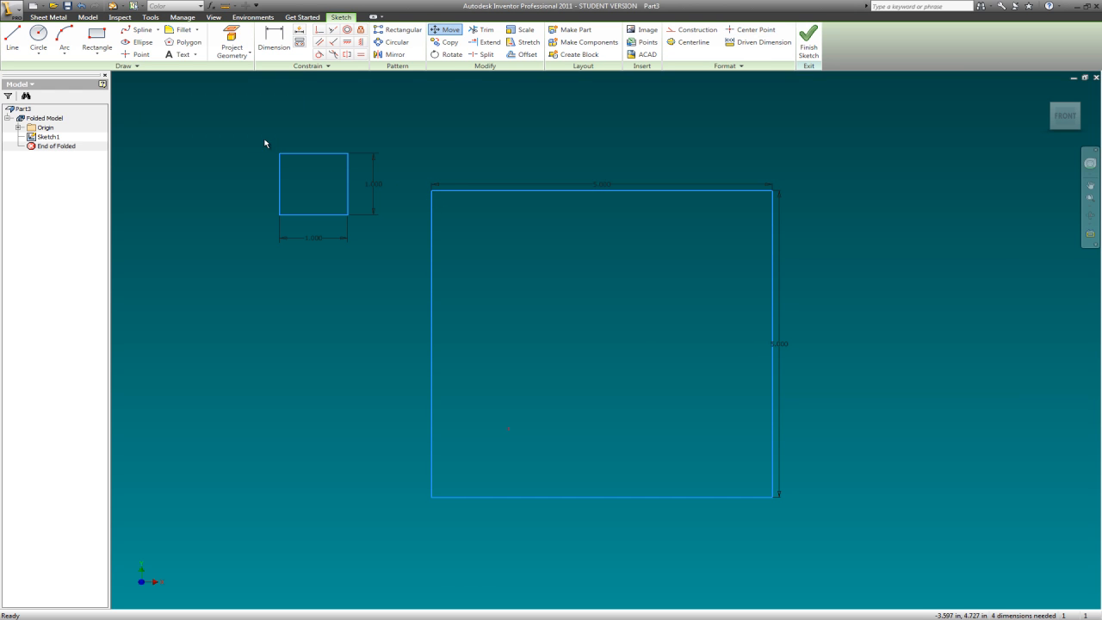
# - Move the 1 in square from its upper-left corner onto the large square's upper-left corner
pyautogui.click(447, 30)
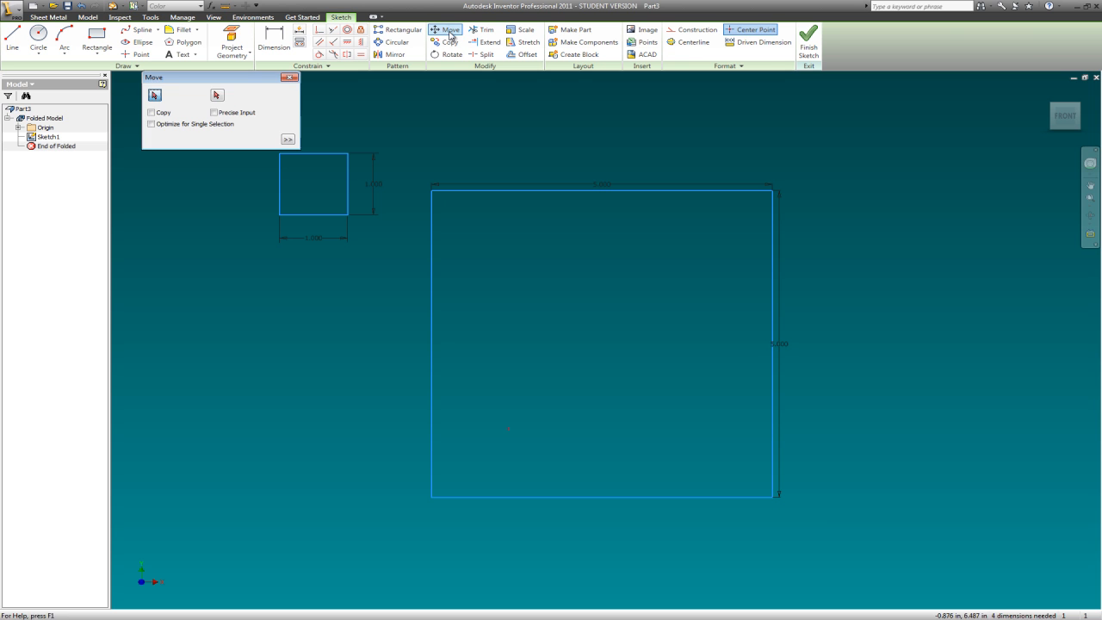
pyautogui.moveTo(381, 240); pyautogui.dragTo(273, 150)
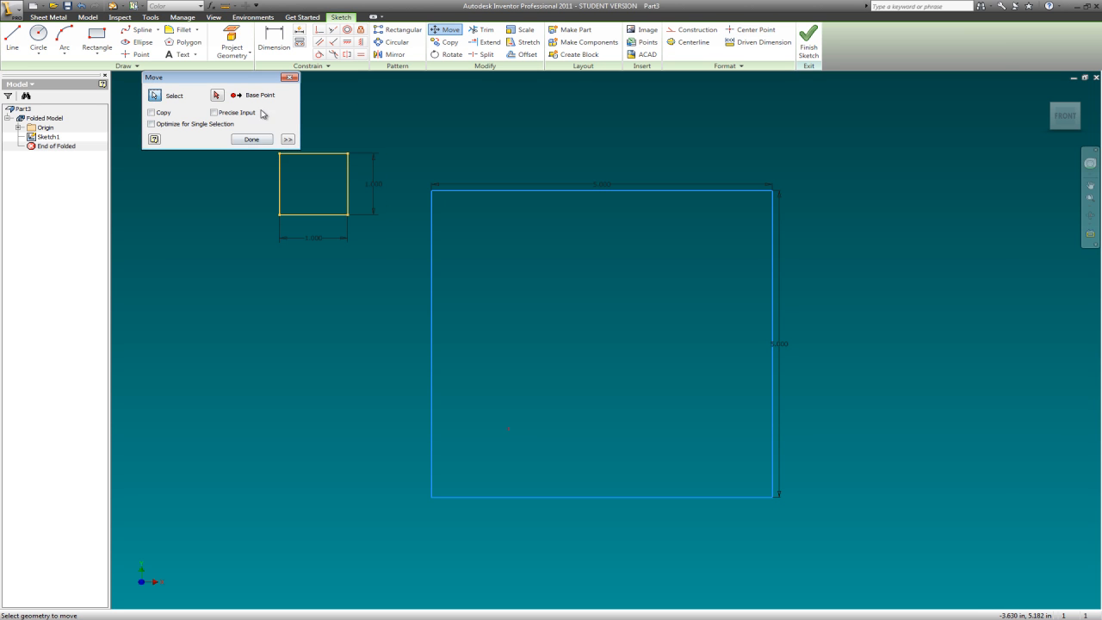
pyautogui.click(220, 98)
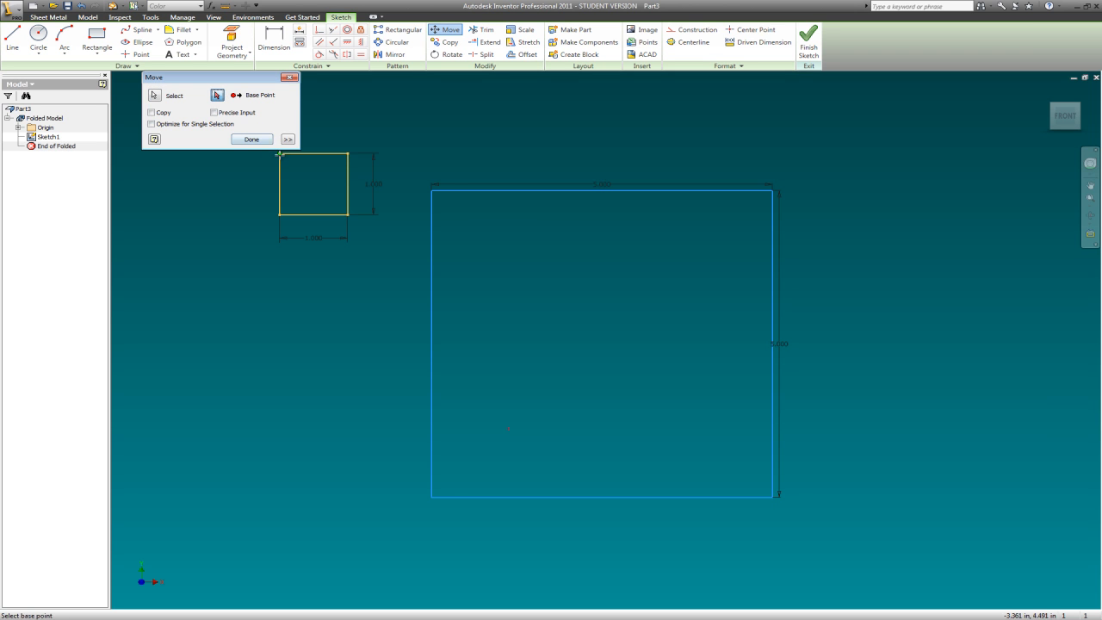
pyautogui.click(279, 154)
pyautogui.click(433, 191)
pyautogui.click(251, 139)
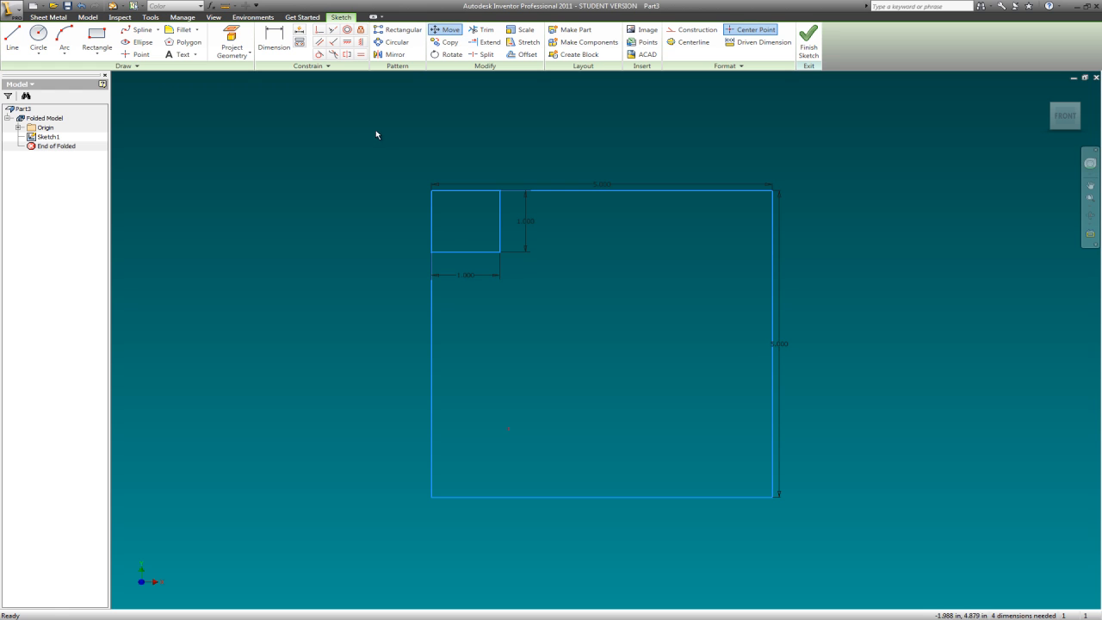
# - Copy the 1 in square by its lower-right corner into the large square's lower-right corner, and place copies near the upper-right and lower-left corners
pyautogui.click(446, 41)
pyautogui.moveTo(376, 135); pyautogui.dragTo(539, 270)
pyautogui.click(216, 95)
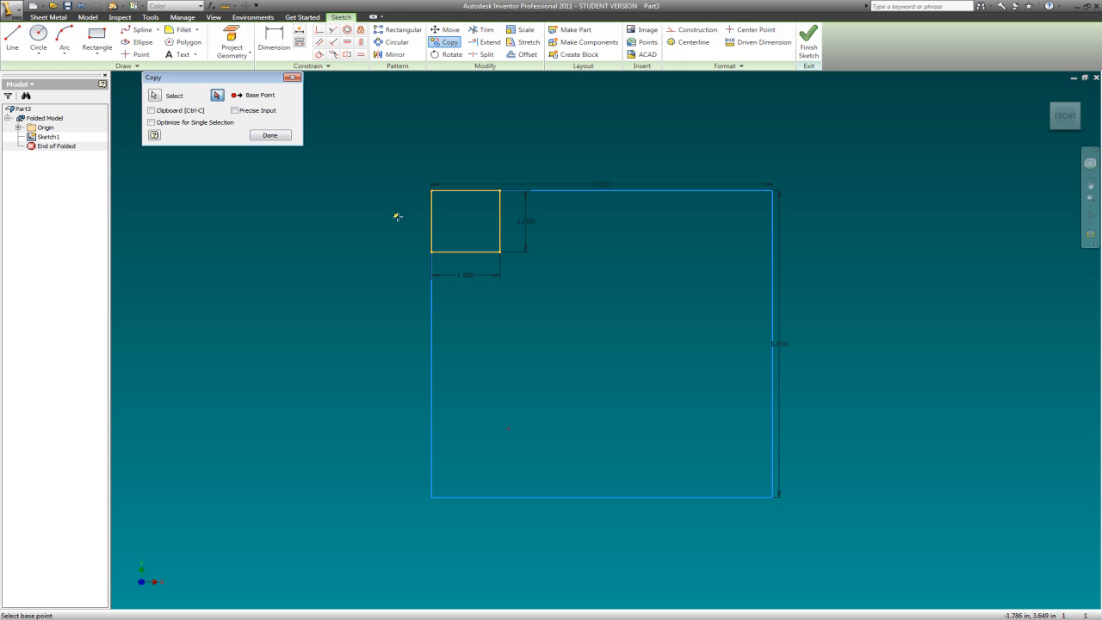
pyautogui.click(500, 252)
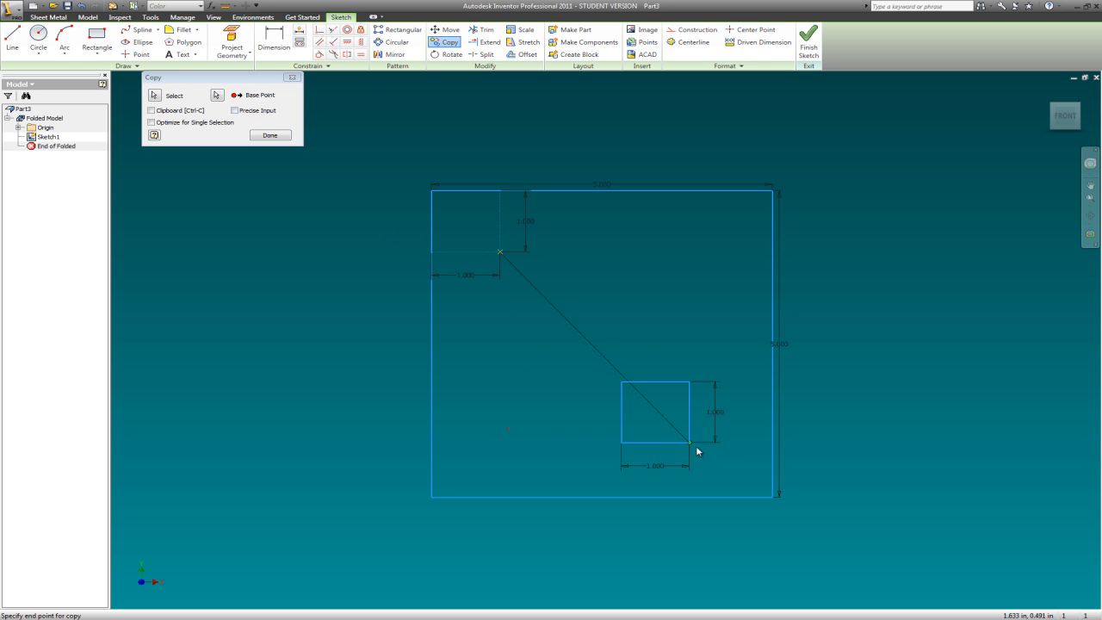
pyautogui.click(773, 497)
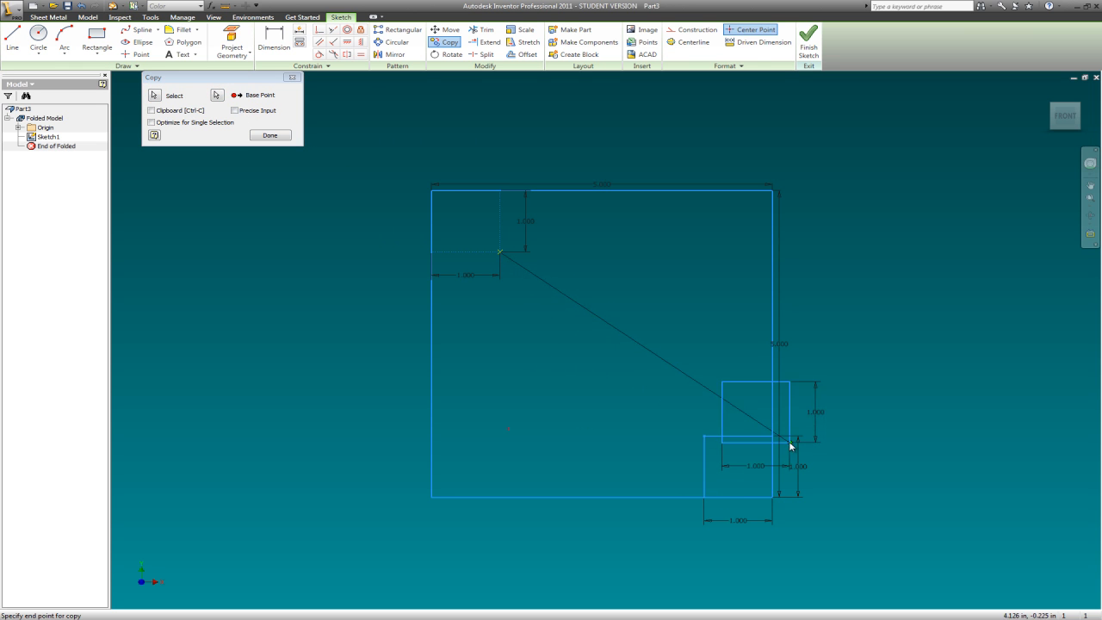
pyautogui.click(737, 264)
pyautogui.click(528, 458)
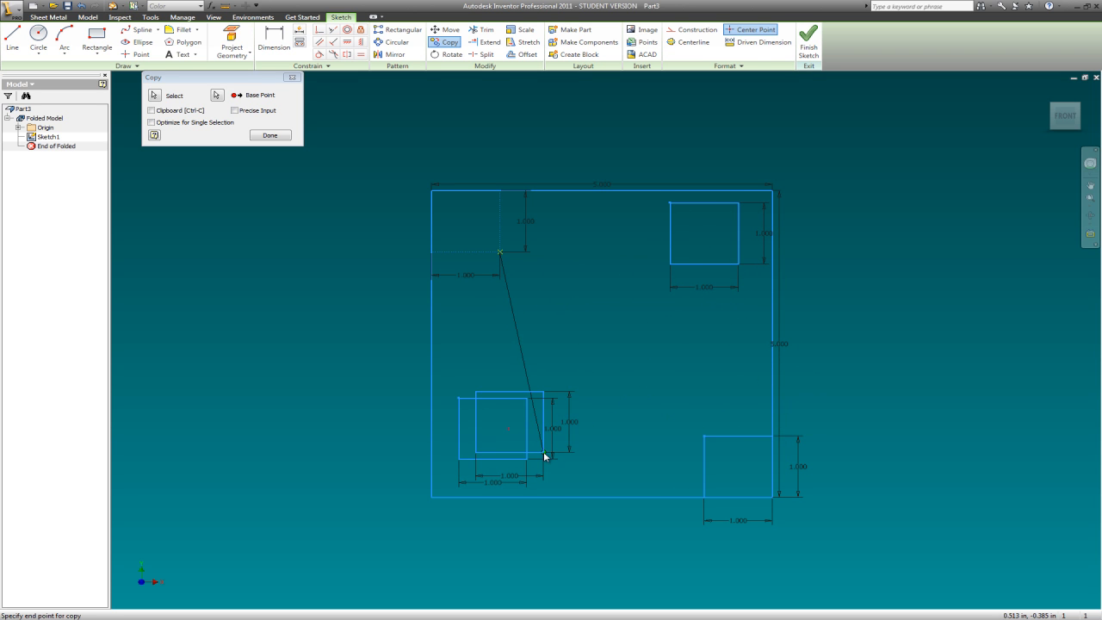
pyautogui.press('Escape')
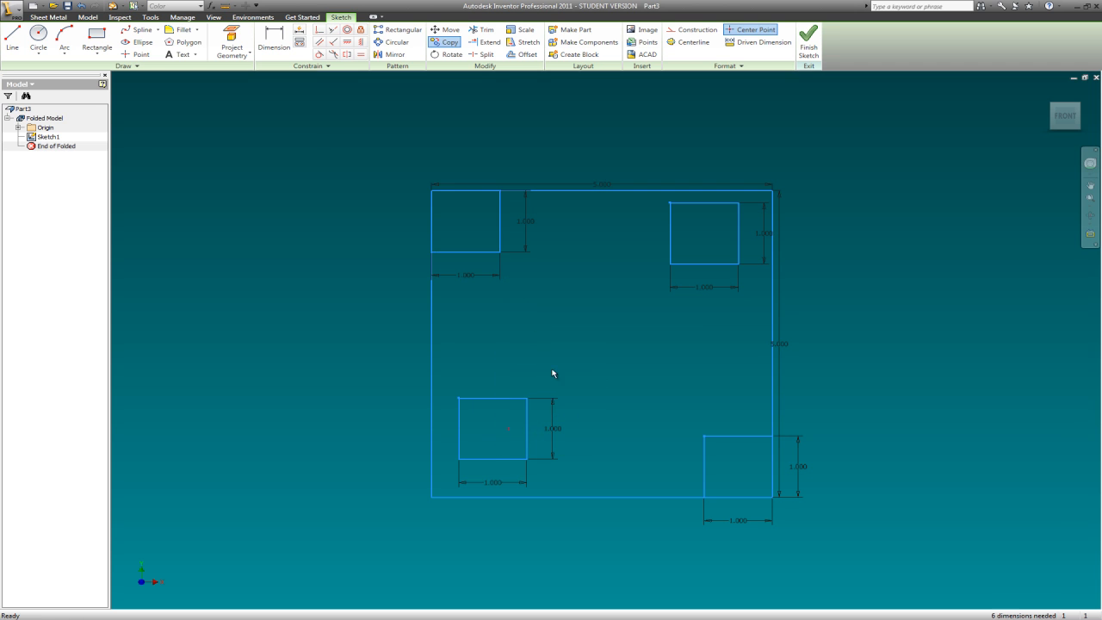
pyautogui.click(449, 30)
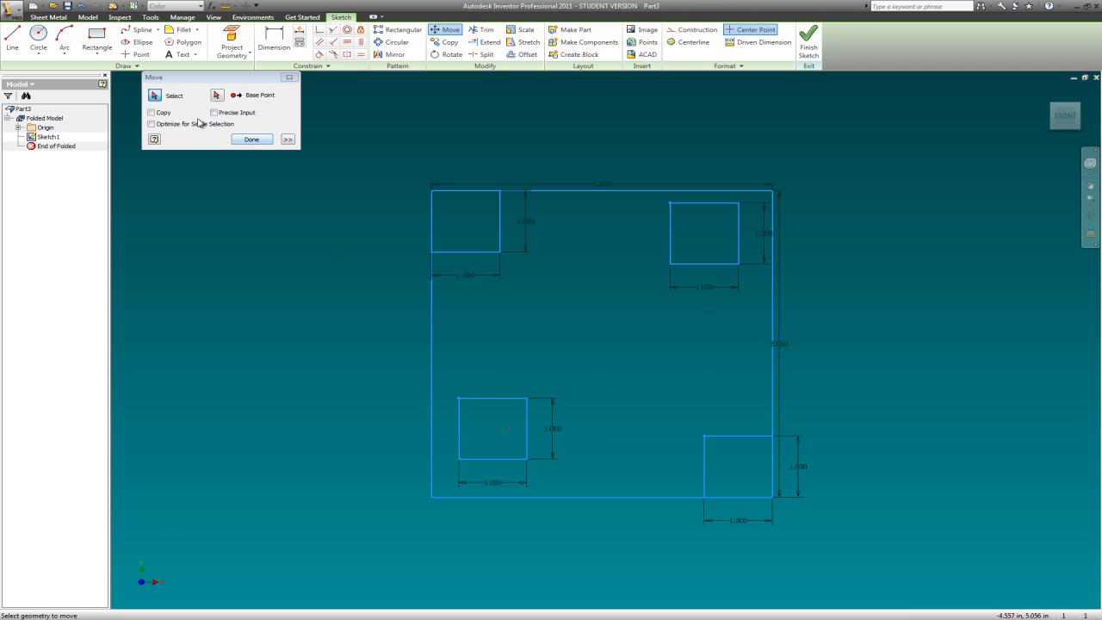
pyautogui.click(160, 97)
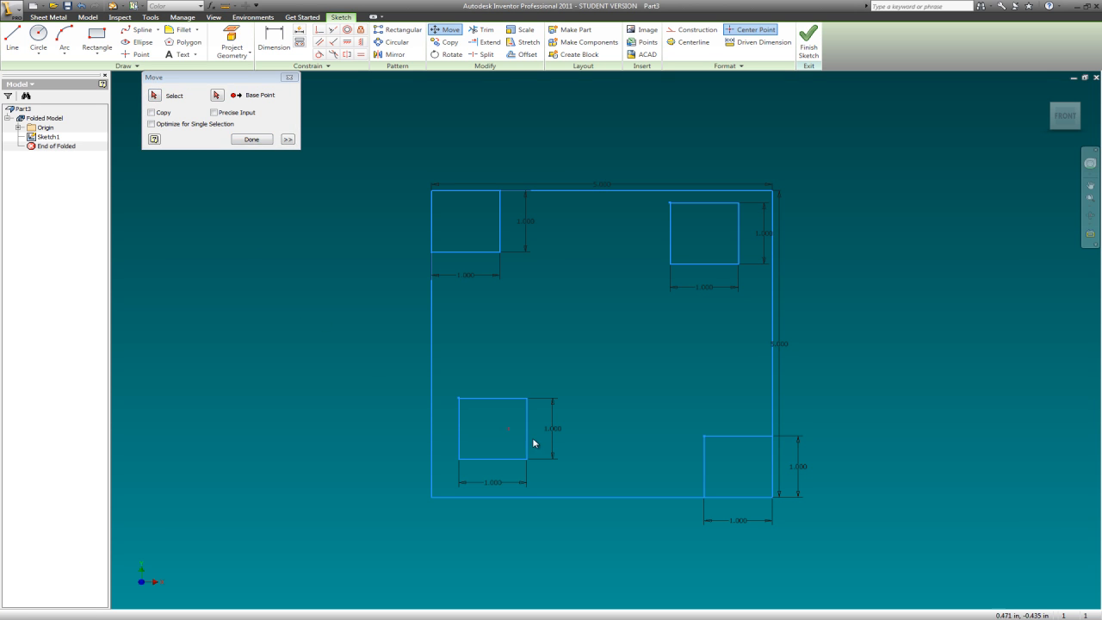
pyautogui.click(252, 139)
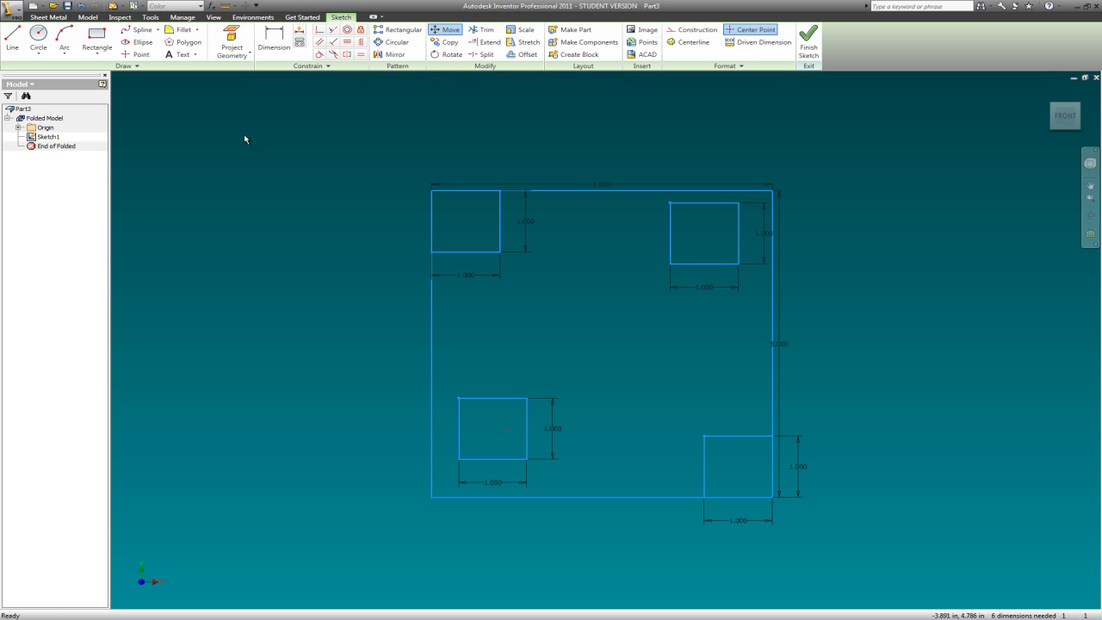
# - Move the lower-left 1 in square by its lower-left corner onto the large square's lower-left corner
pyautogui.click(448, 29)
pyautogui.moveTo(446, 376); pyautogui.dragTo(583, 476)
pyautogui.click(217, 95)
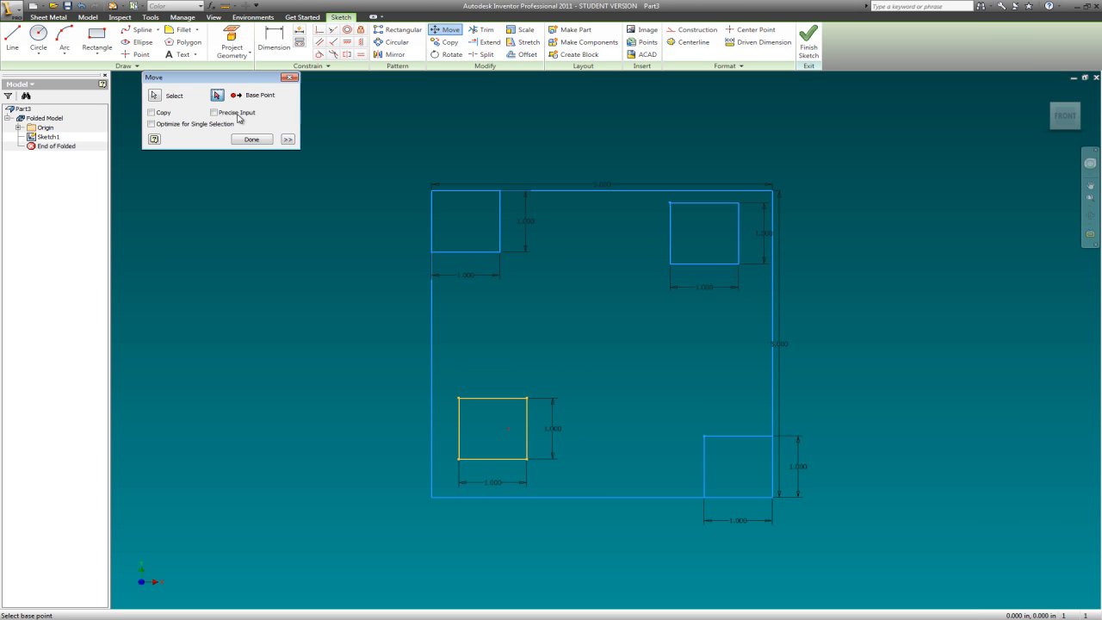
pyautogui.click(458, 460)
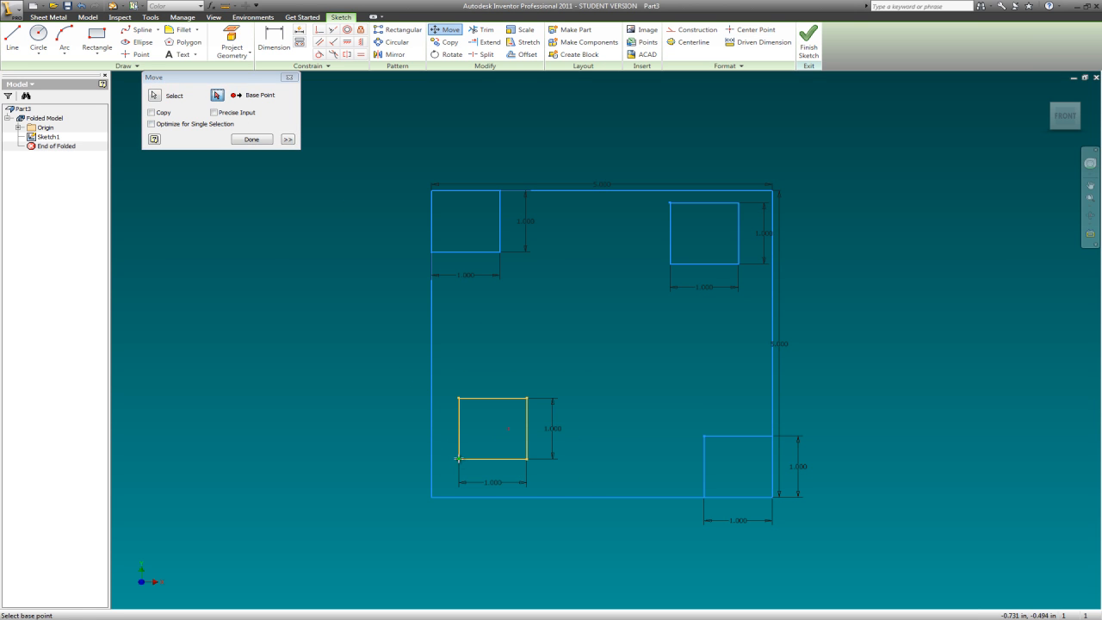
pyautogui.click(432, 497)
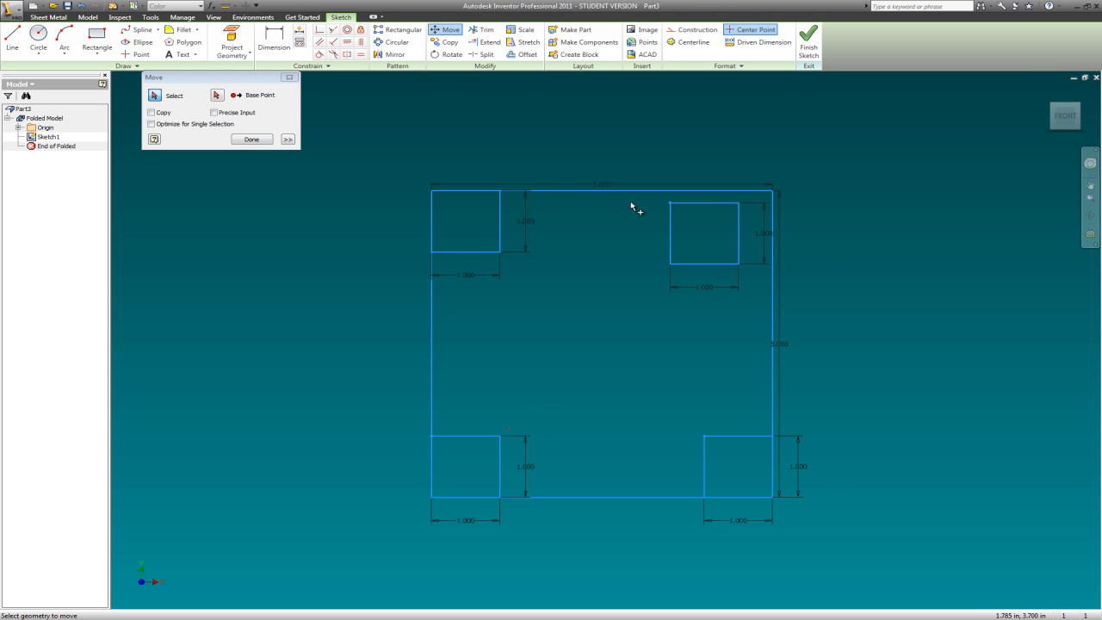
# - Move the upper-right 1 in square by its upper-right corner onto the large square's upper-right corner
pyautogui.moveTo(632, 200); pyautogui.dragTo(757, 298)
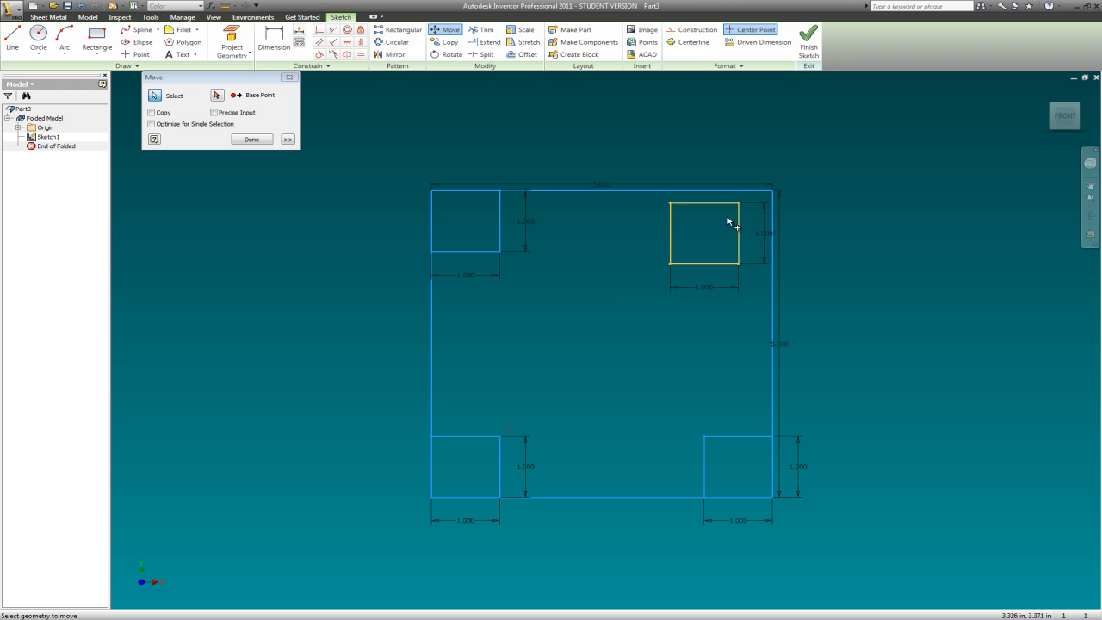
pyautogui.click(219, 96)
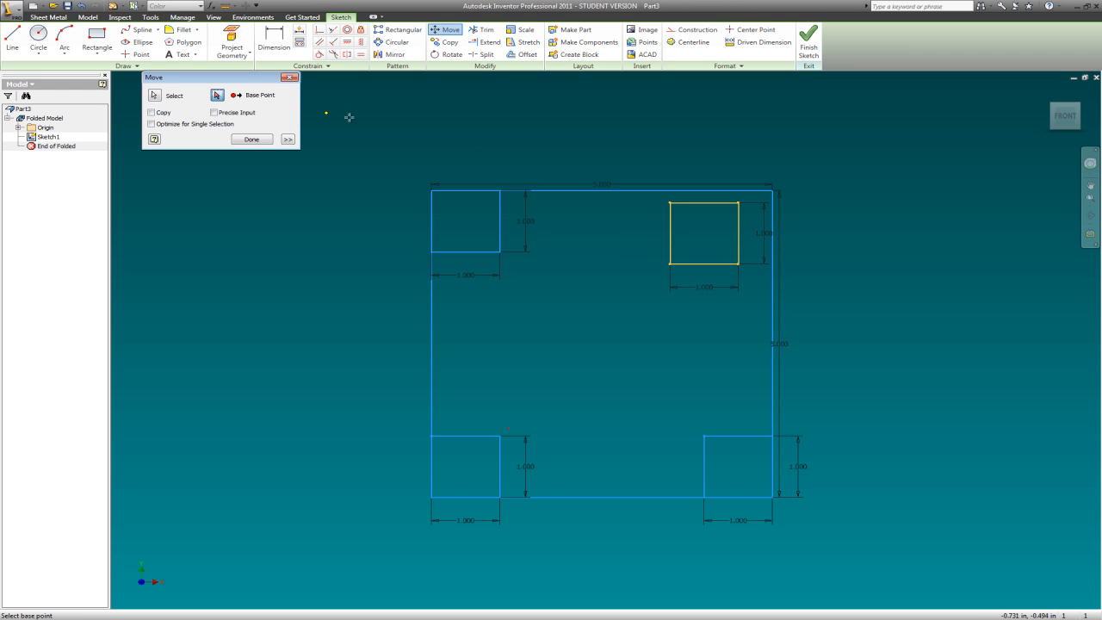
pyautogui.click(738, 203)
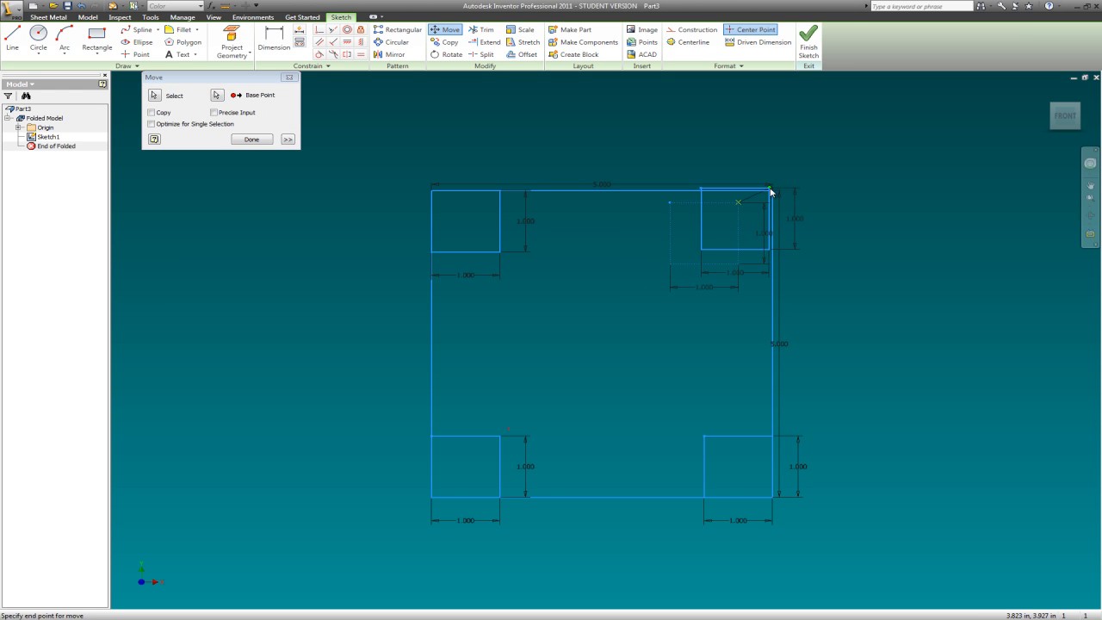
pyautogui.click(772, 191)
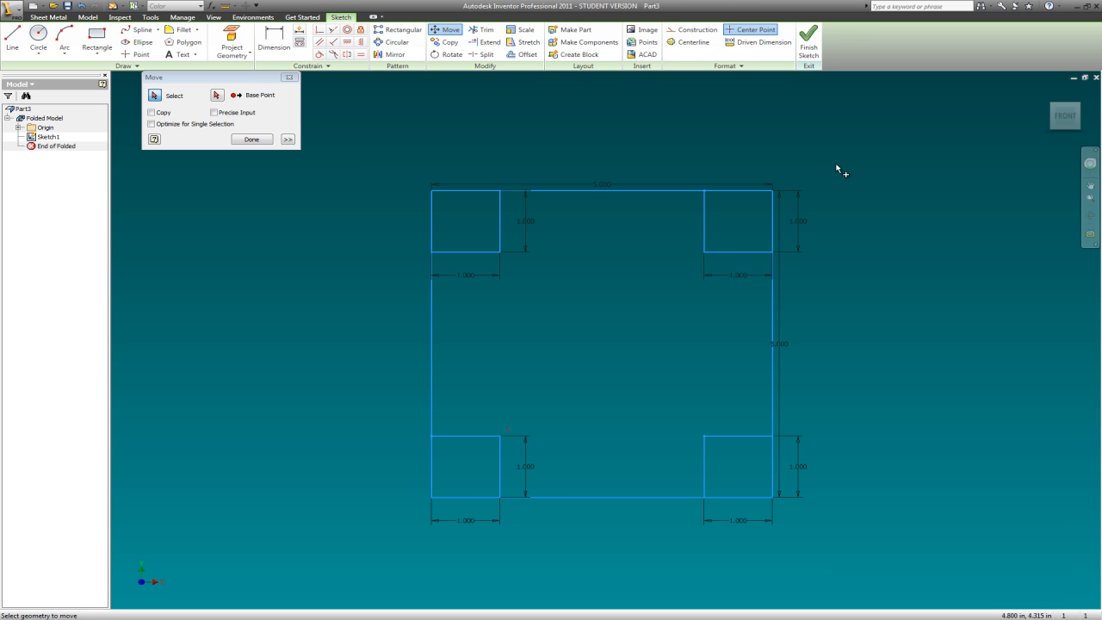
pyautogui.rightClick(838, 169)
pyautogui.click(860, 177)
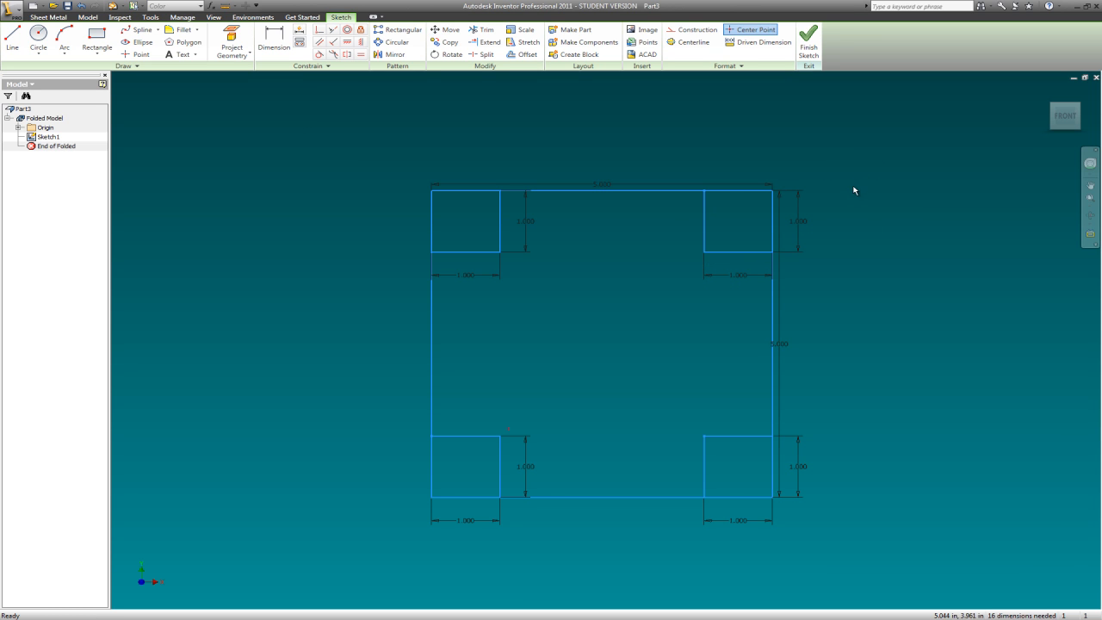
# - Try to trim the outer right edge at the large square's upper-right corner
pyautogui.click(486, 31)
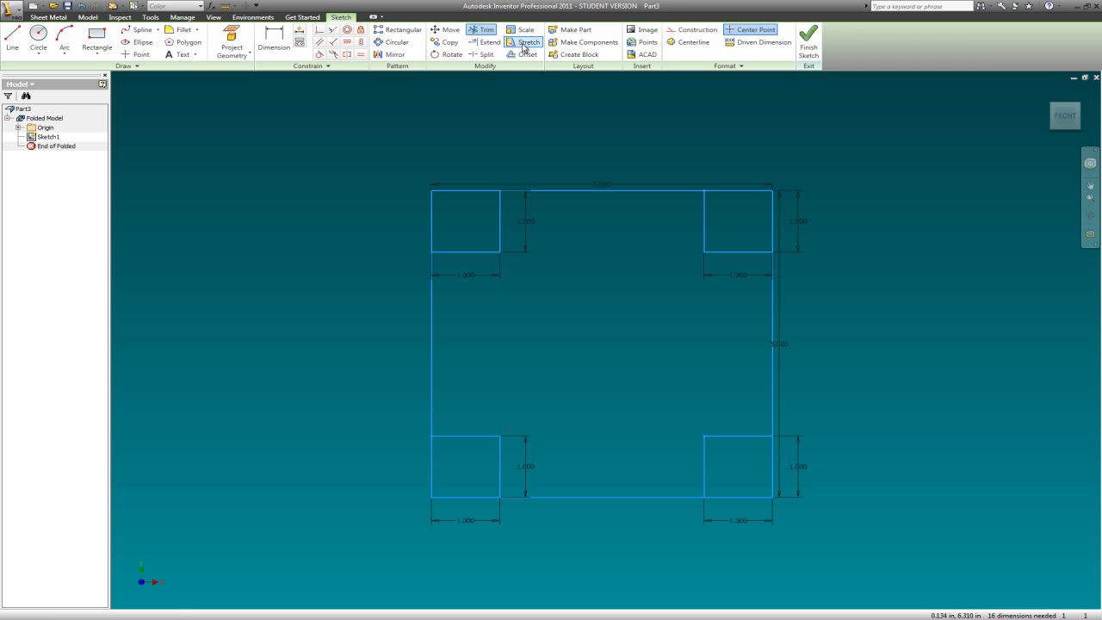
pyautogui.click(773, 222)
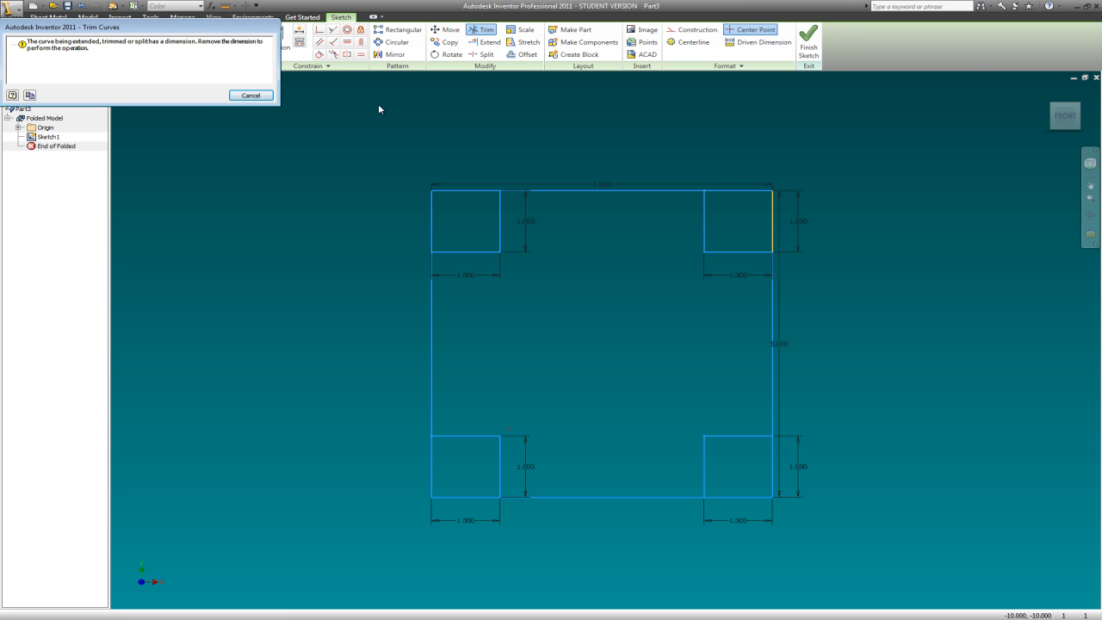
pyautogui.click(250, 95)
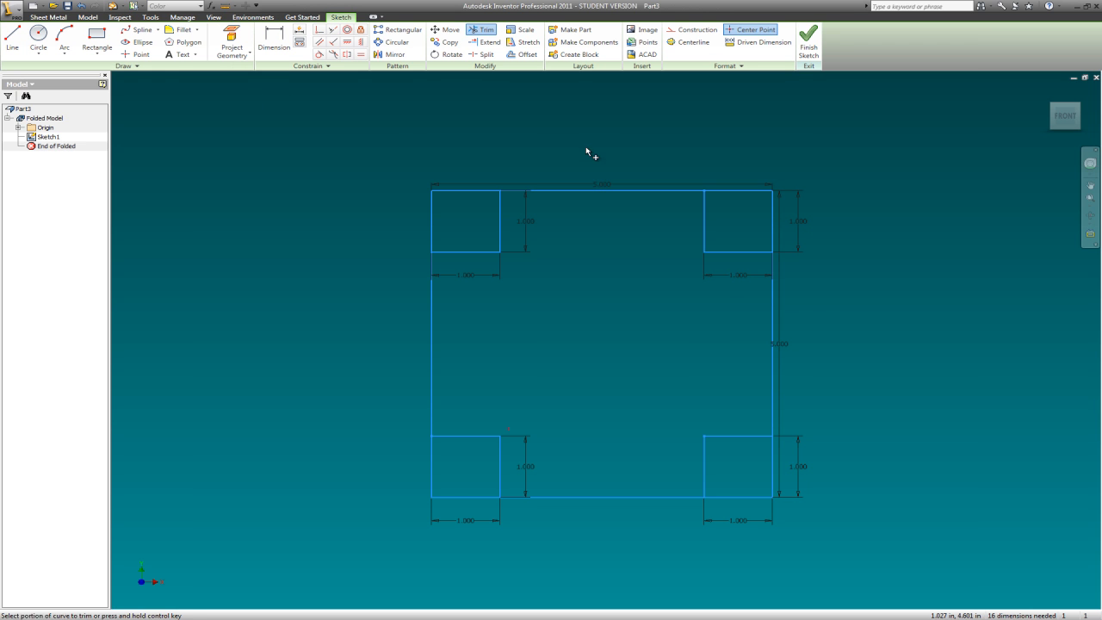
pyautogui.press('Escape')
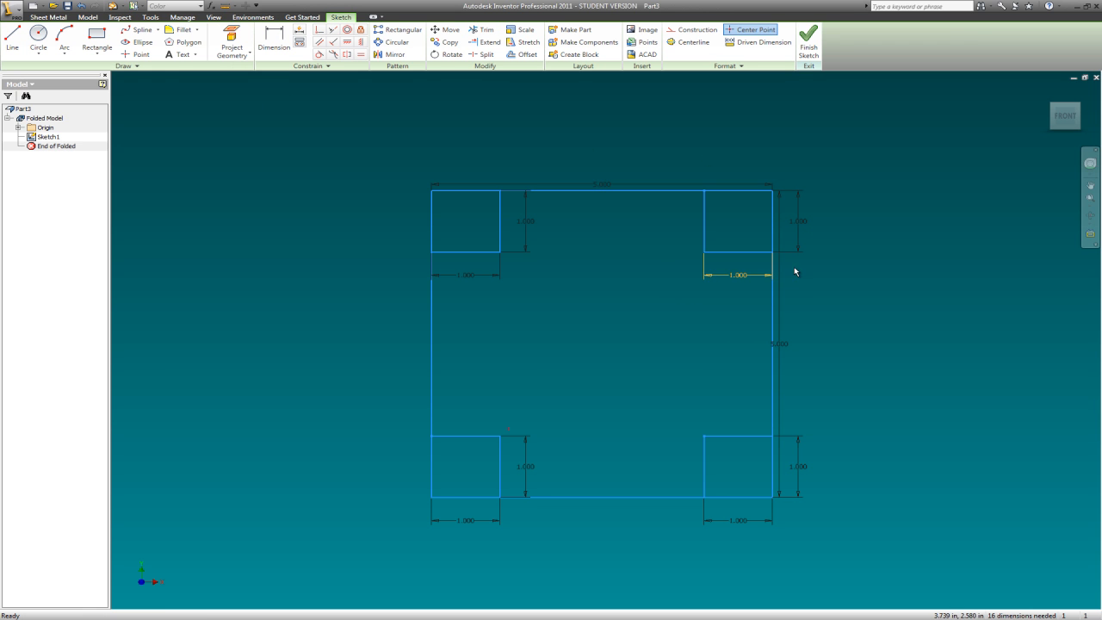
# - Delete the upper-right square's height dimension and the large square's width and height dimensions
pyautogui.click(800, 223)
pyautogui.press('Delete')
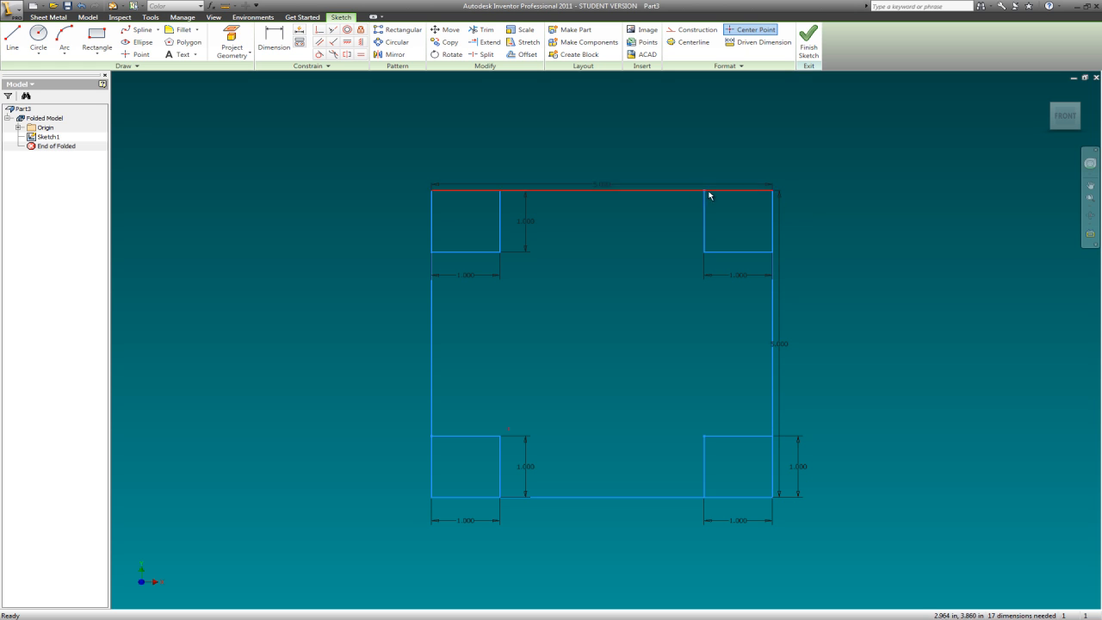
pyautogui.press('Delete')
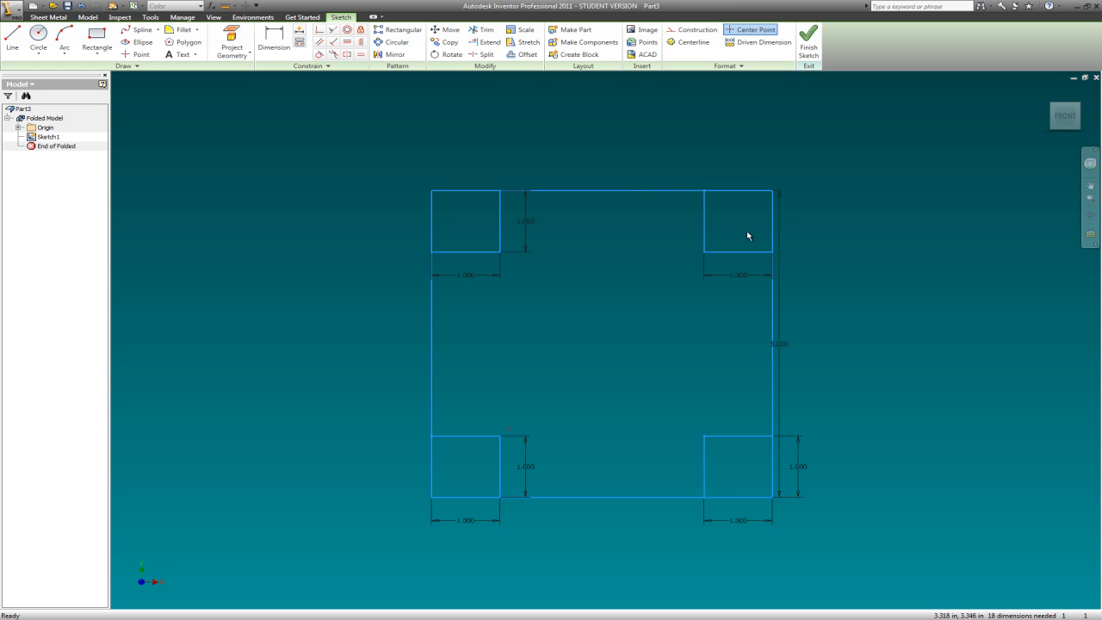
pyautogui.click(784, 348)
pyautogui.press('Delete')
# - Try again to trim the right edge segment beside the upper-right small square
pyautogui.click(487, 34)
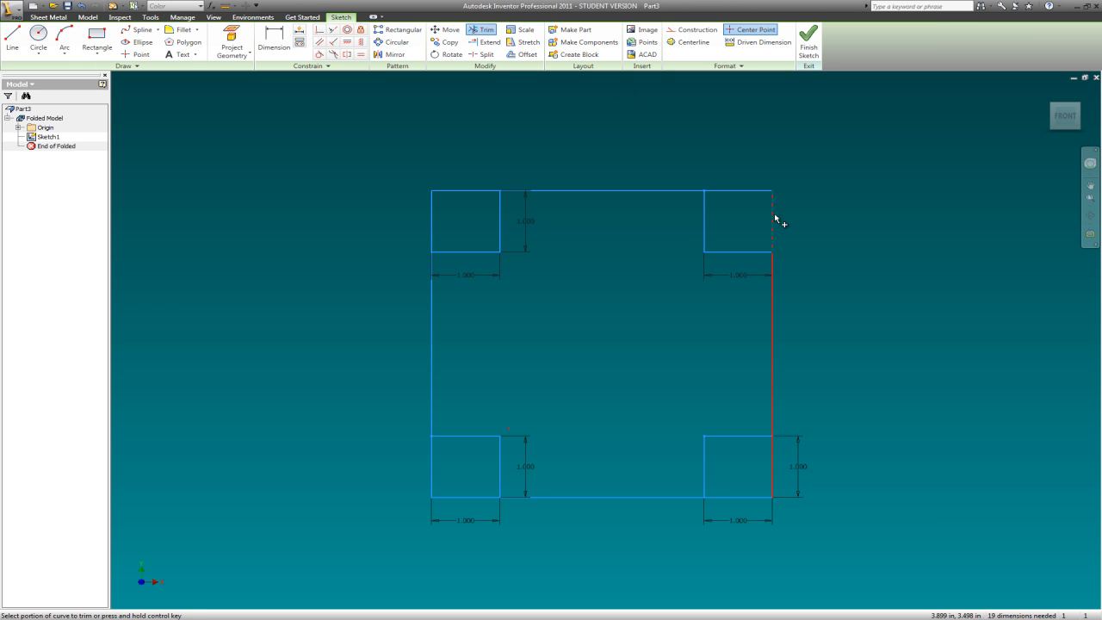
pyautogui.click(772, 215)
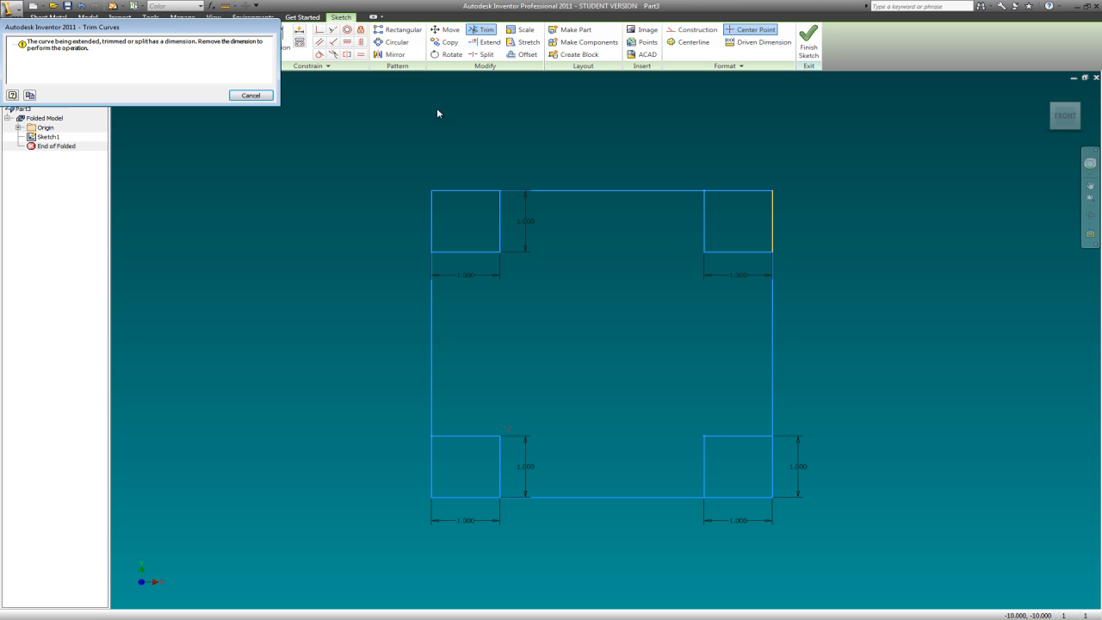
pyautogui.click(251, 95)
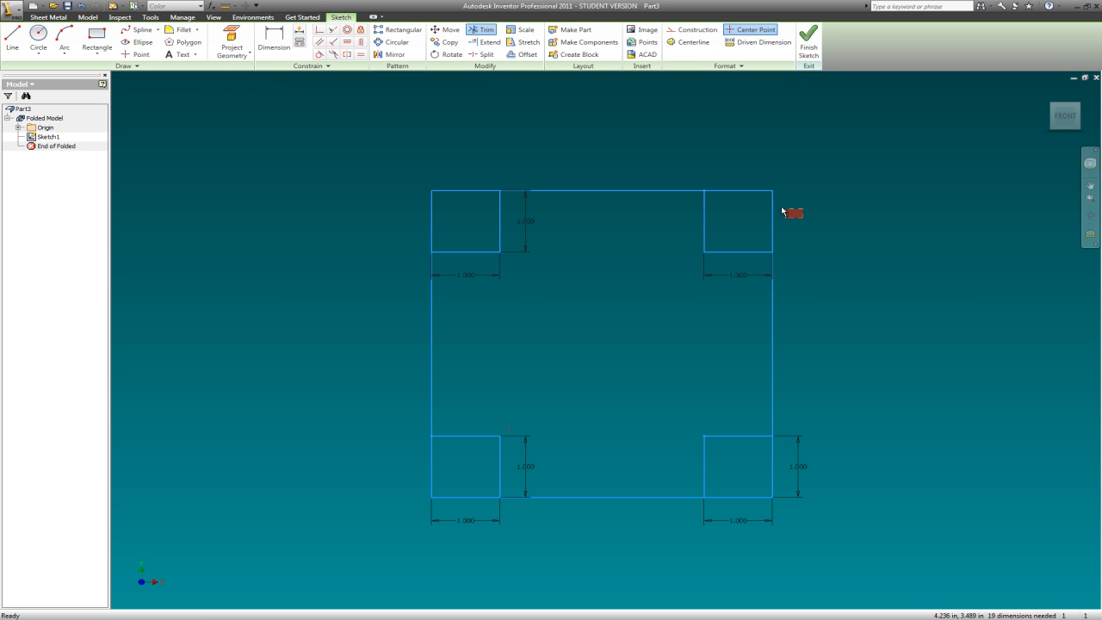
pyautogui.press('Escape')
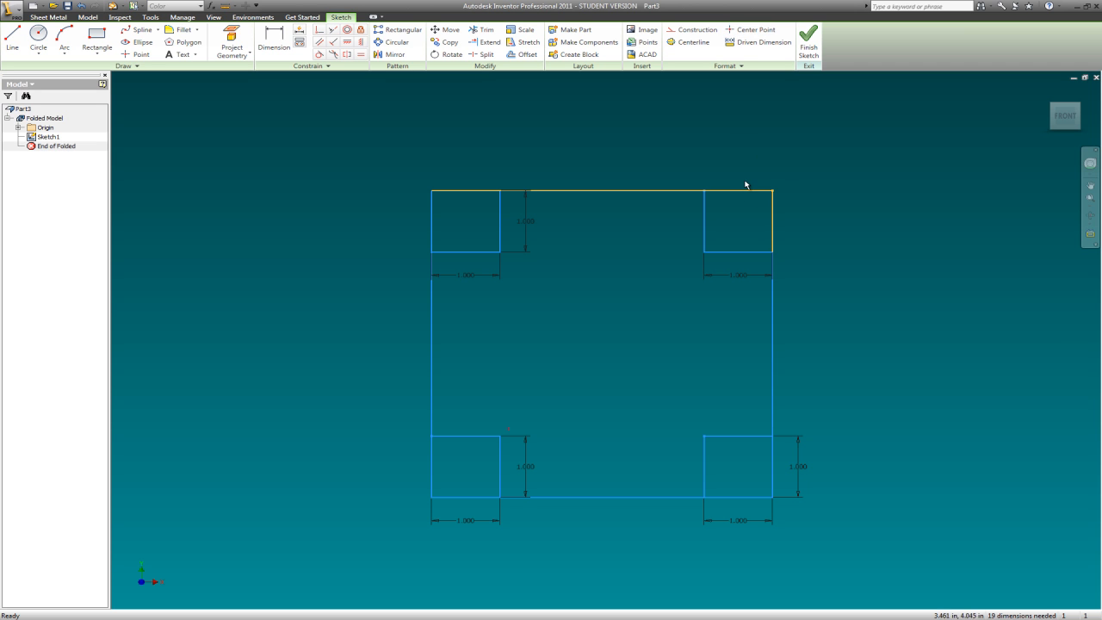
# - Delete the large square's outline together with the upper-right small square's top and right edges
pyautogui.moveTo(800, 208); pyautogui.dragTo(755, 177)
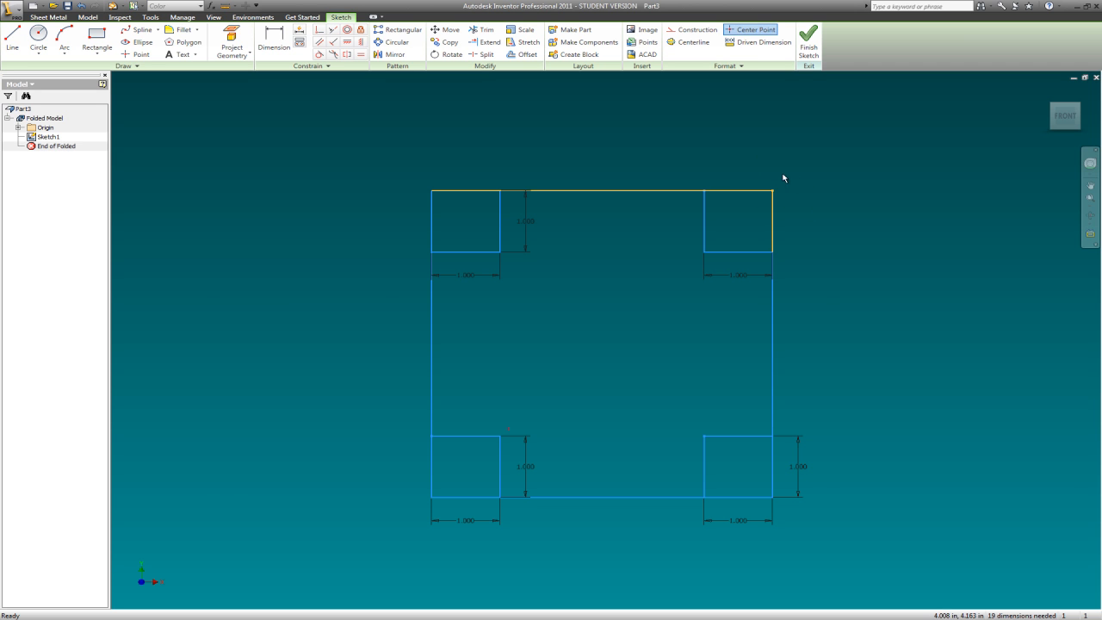
pyautogui.scroll(5, 659, 155)
pyautogui.scroll(-5, 695, 152)
pyautogui.moveTo(691, 316); pyautogui.dragTo(458, 290)
pyautogui.press('Delete')
pyautogui.click(619, 439)
pyautogui.press('Delete')
# - Try to trim the left edge of the lower-left small square
pyautogui.click(484, 33)
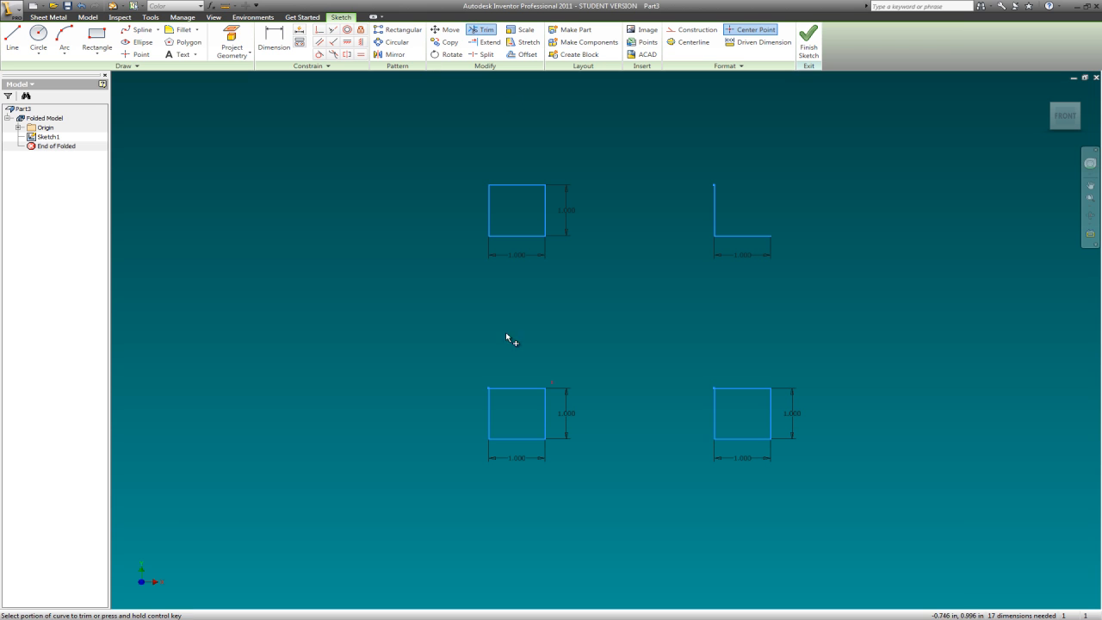
pyautogui.click(490, 414)
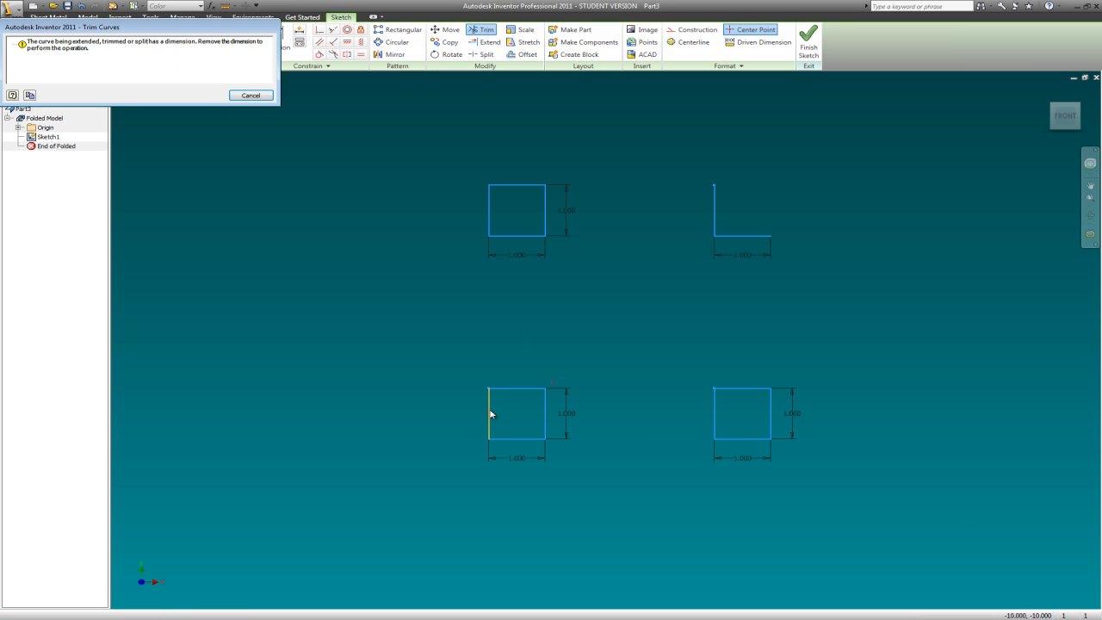
pyautogui.press('Escape')
# - Delete the lower-left square's width dimension and try to trim that square's bottom edge
pyautogui.click(489, 458)
pyautogui.press('Delete')
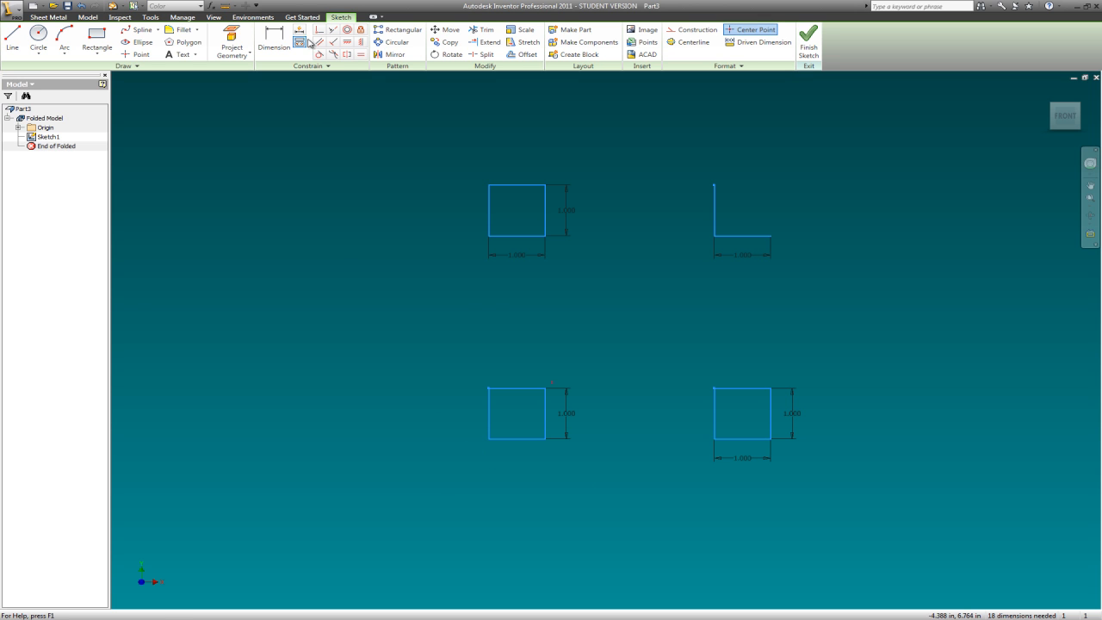
pyautogui.click(482, 29)
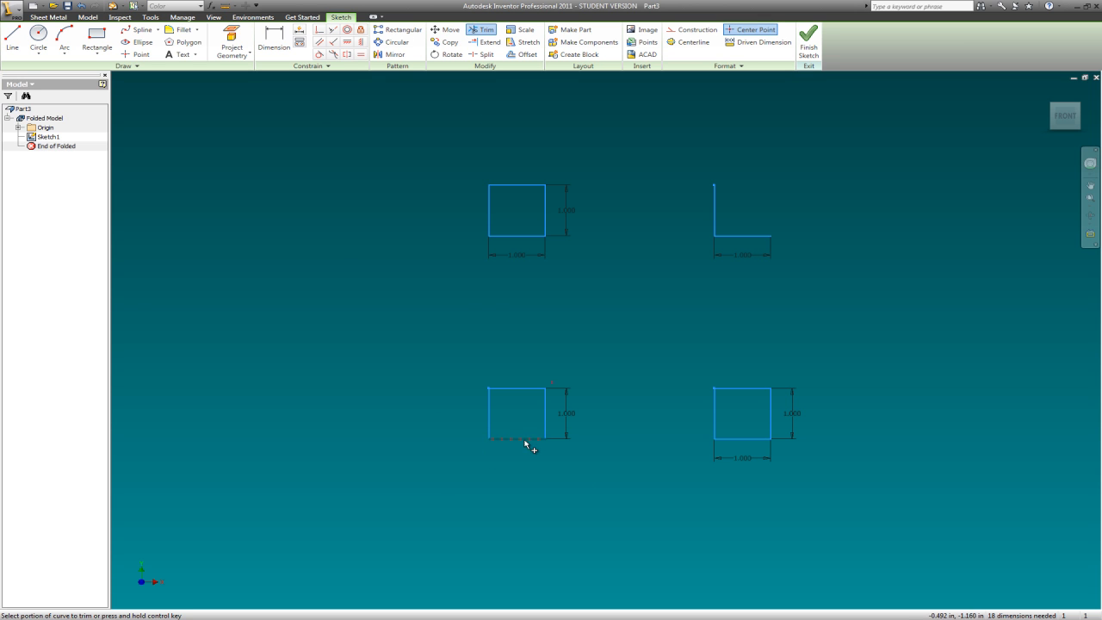
pyautogui.click(521, 437)
pyautogui.press('Escape')
pyautogui.press('Escape')
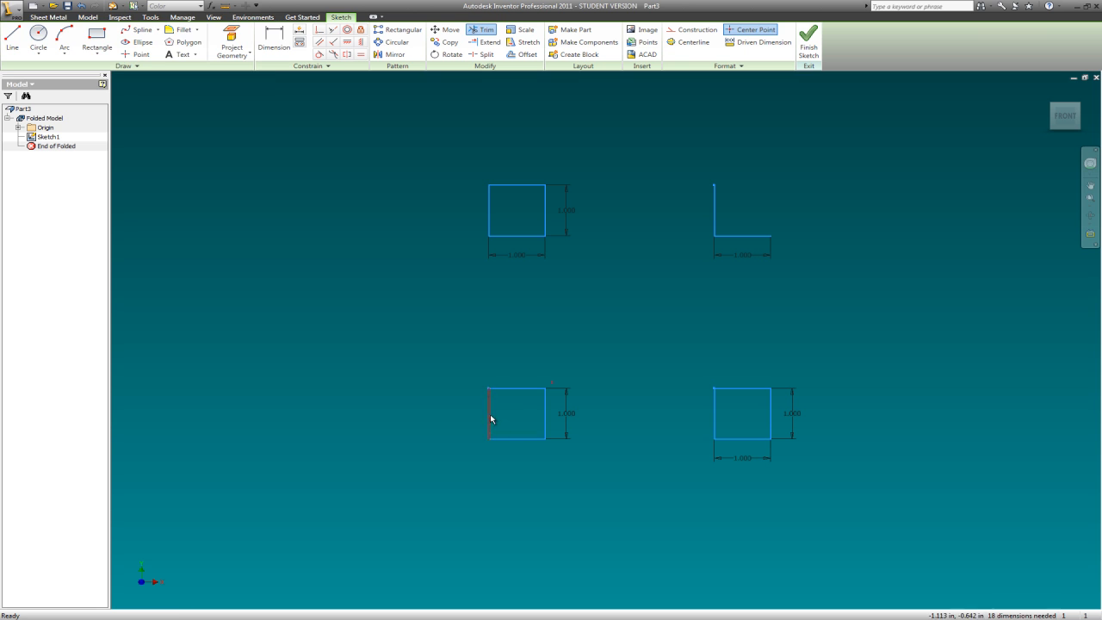
# - Delete all remaining 1 in width and height dimensions from the corner shapes
pyautogui.moveTo(574, 185); pyautogui.dragTo(574, 183)
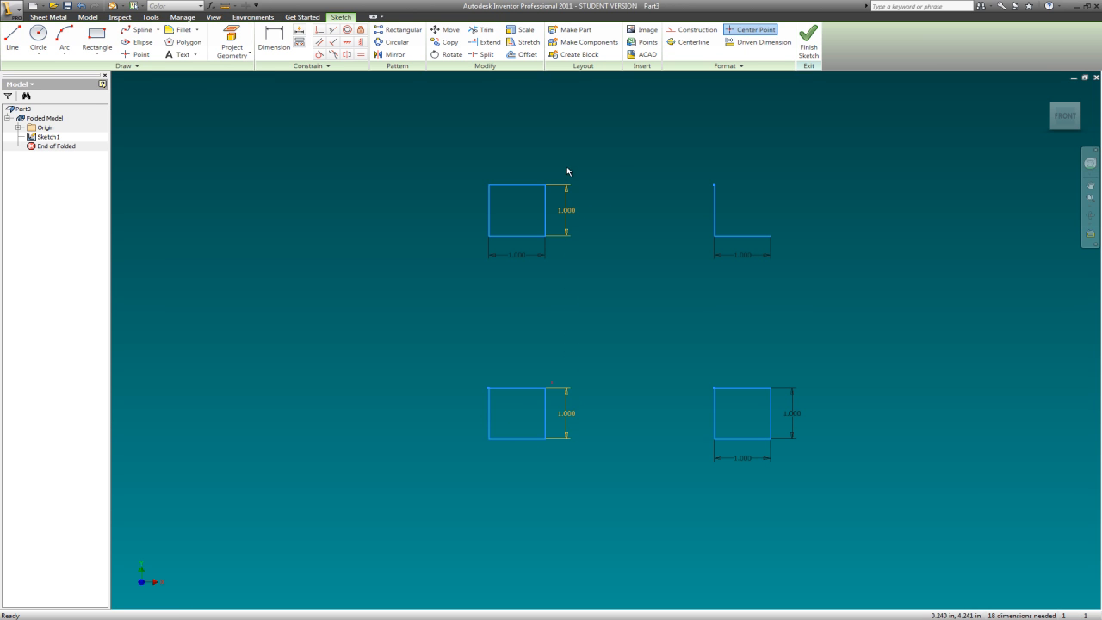
pyautogui.press('Delete')
pyautogui.moveTo(550, 263); pyautogui.dragTo(494, 247)
pyautogui.press('Delete')
pyautogui.moveTo(810, 459); pyautogui.dragTo(784, 387)
pyautogui.moveTo(819, 469); pyautogui.dragTo(696, 454)
pyautogui.press('Delete')
pyautogui.moveTo(830, 468); pyautogui.dragTo(789, 370)
pyautogui.press('Delete')
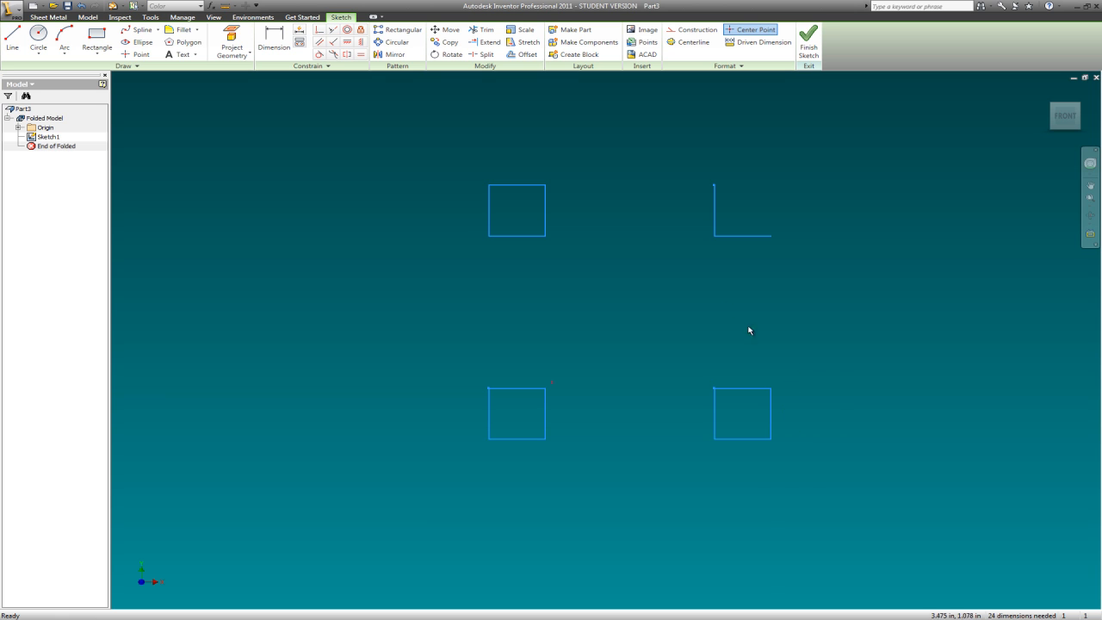
# - Trim the two outer edges of the upper-left, lower-left and lower-right squares, keeping only their inner corner edges
pyautogui.press('x')
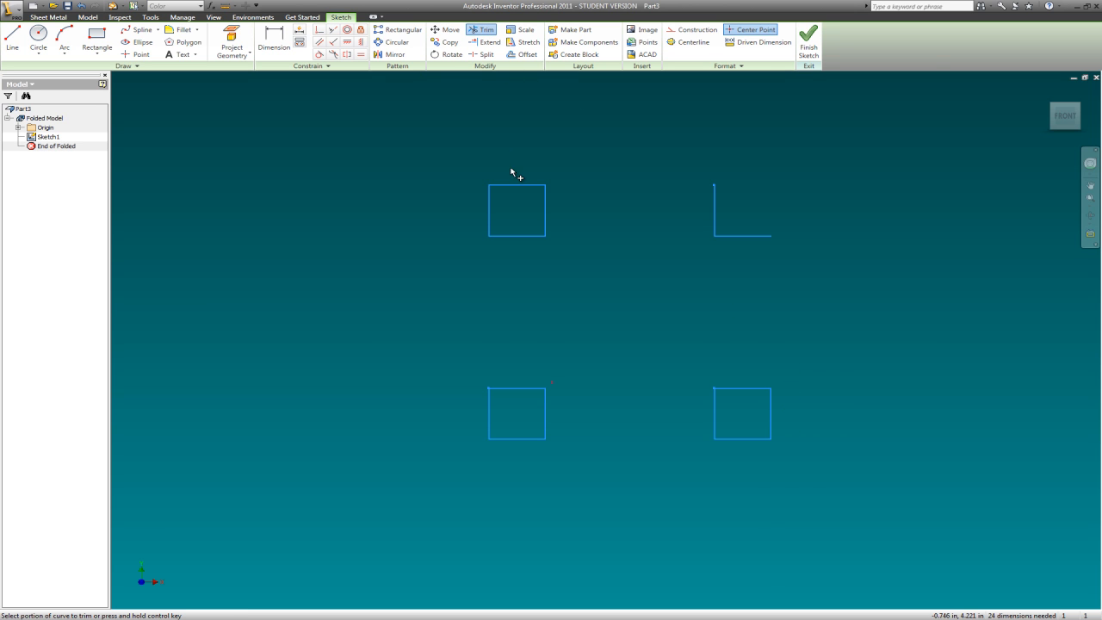
pyautogui.click(513, 185)
pyautogui.click(491, 207)
pyautogui.click(491, 409)
pyautogui.click(513, 439)
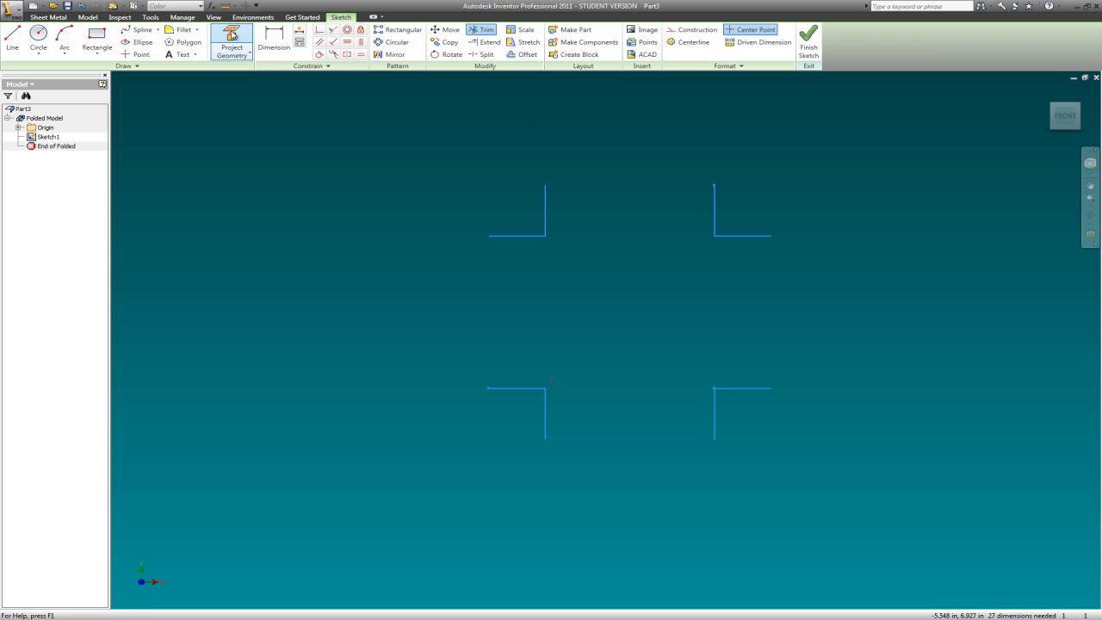
# - Close the sketch outline with four straight lines joining the open ends of the corner notches
pyautogui.click(545, 184)
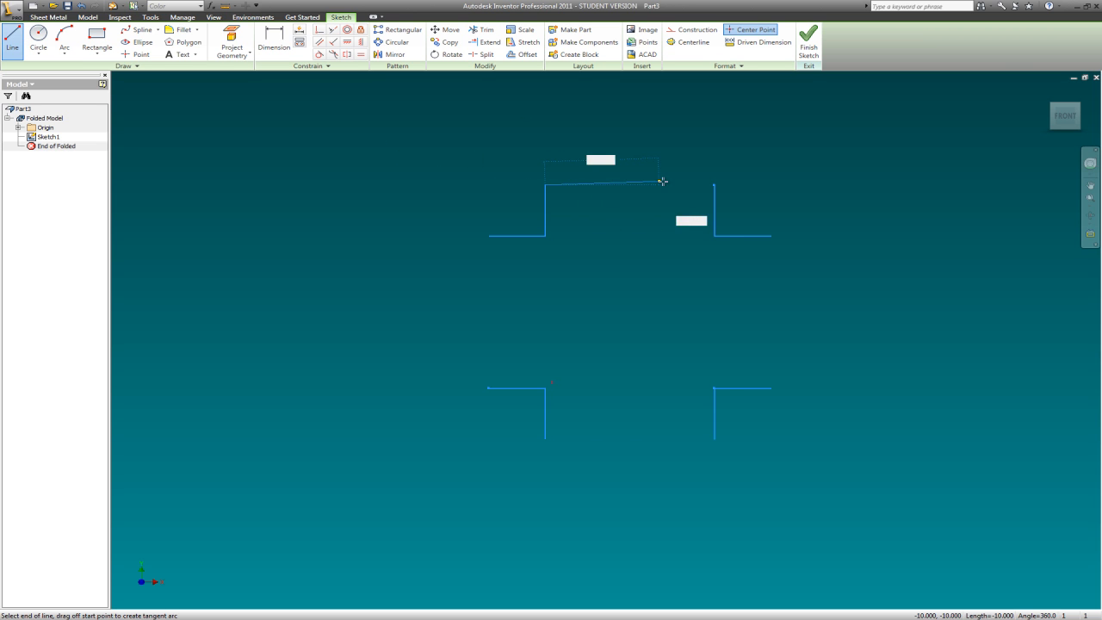
pyautogui.click(714, 184)
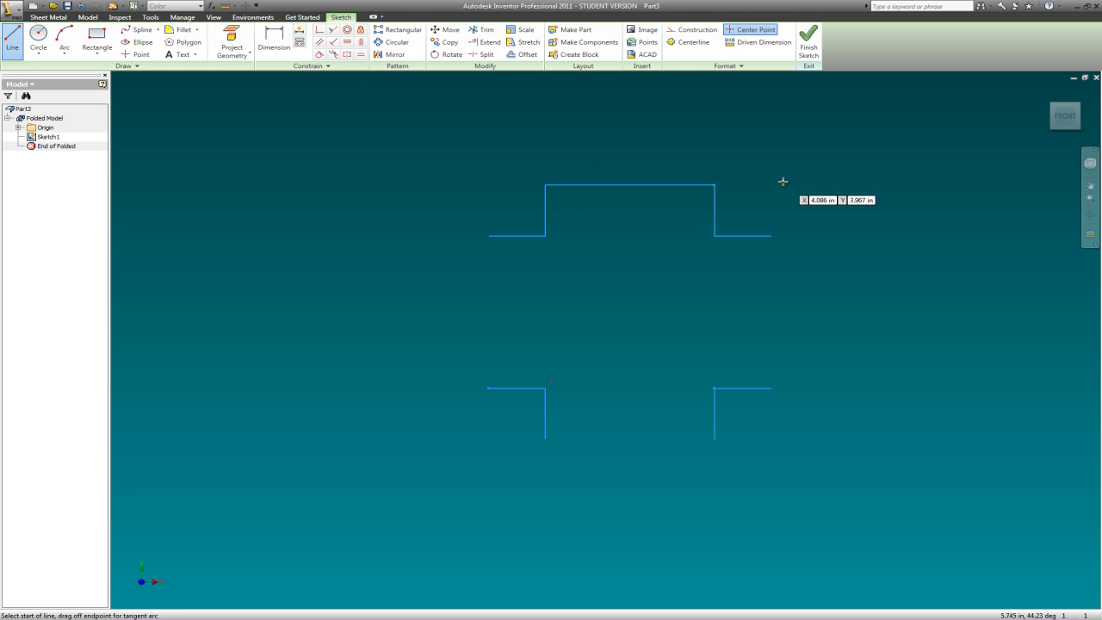
pyautogui.click(771, 235)
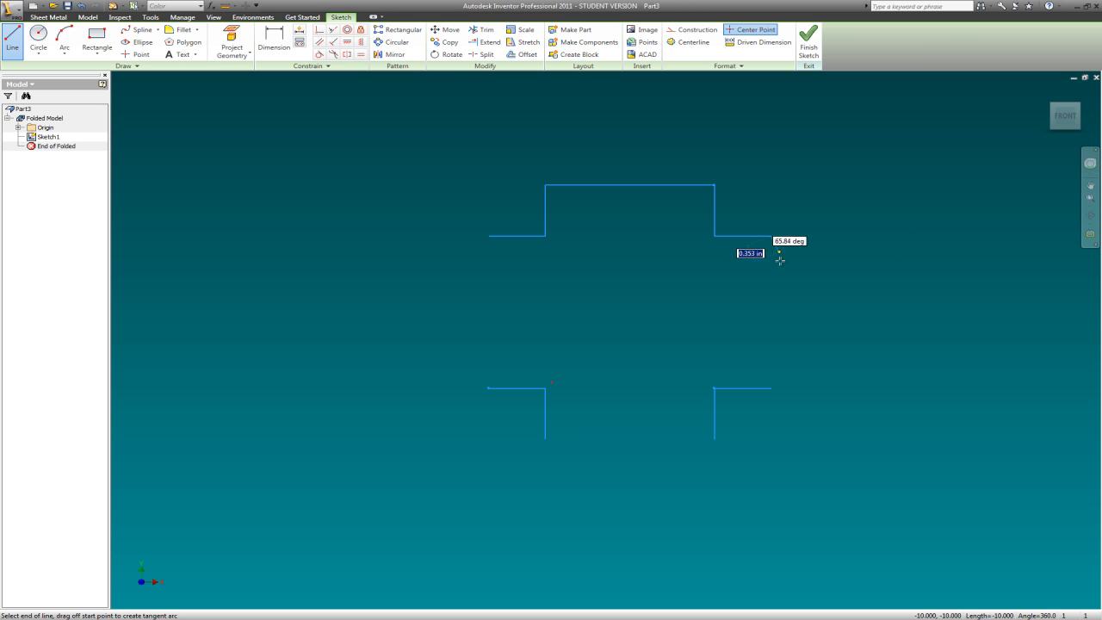
pyautogui.click(770, 388)
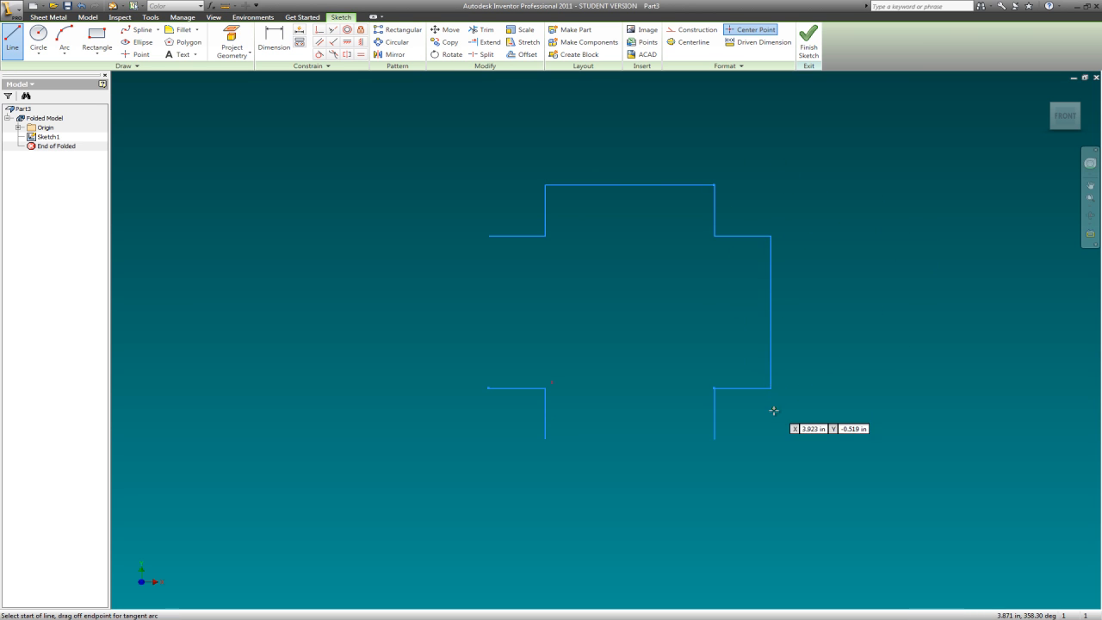
pyautogui.click(714, 439)
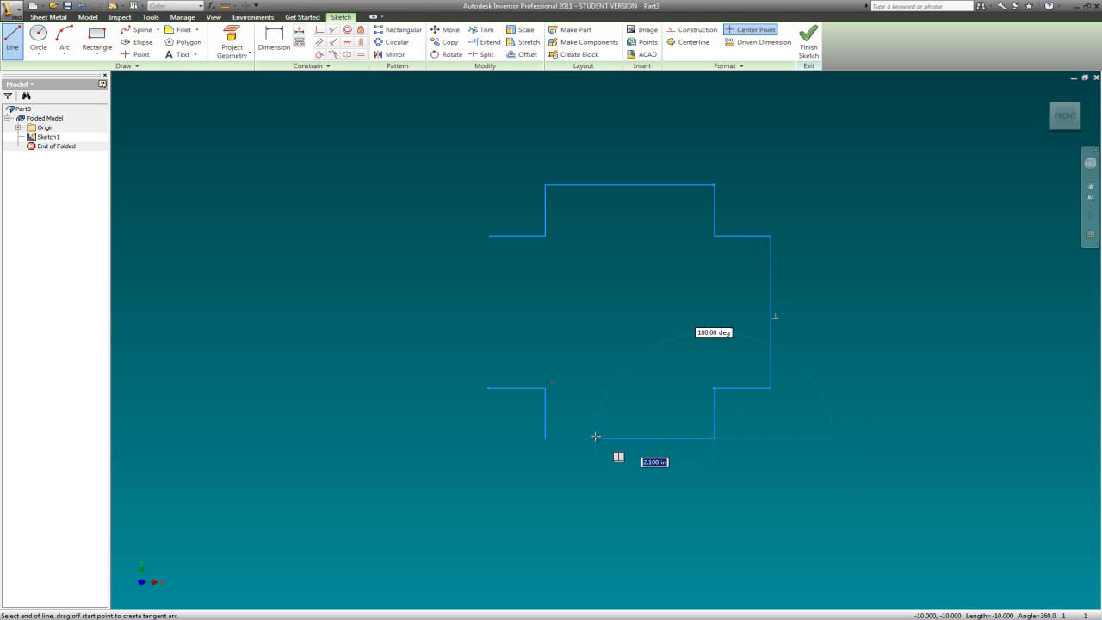
pyautogui.doubleClick(545, 438)
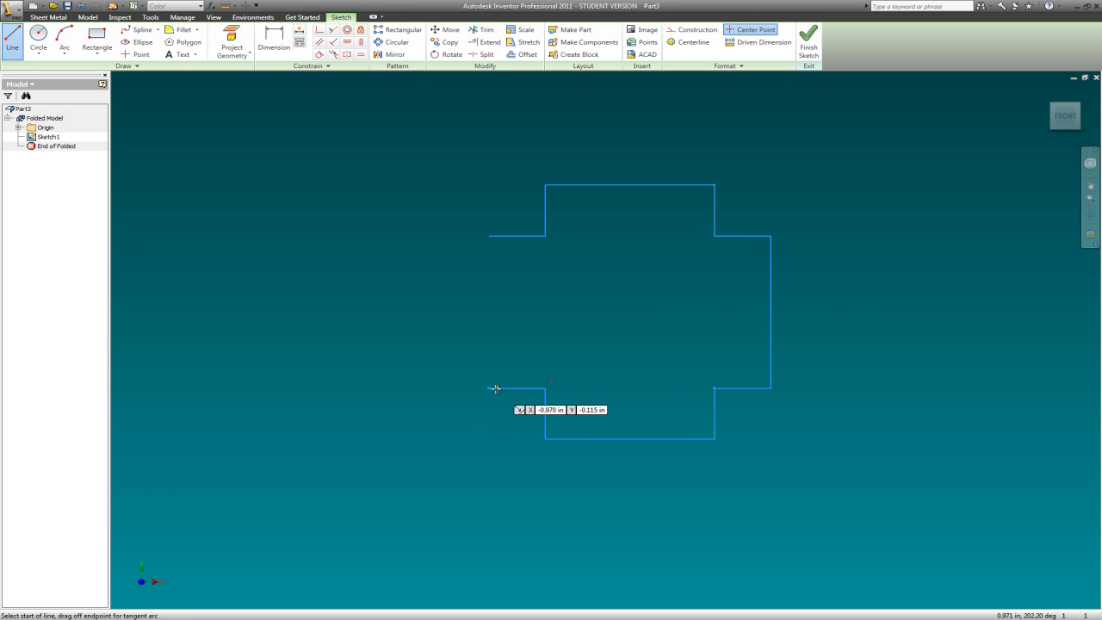
pyautogui.click(488, 235)
pyautogui.click(488, 388)
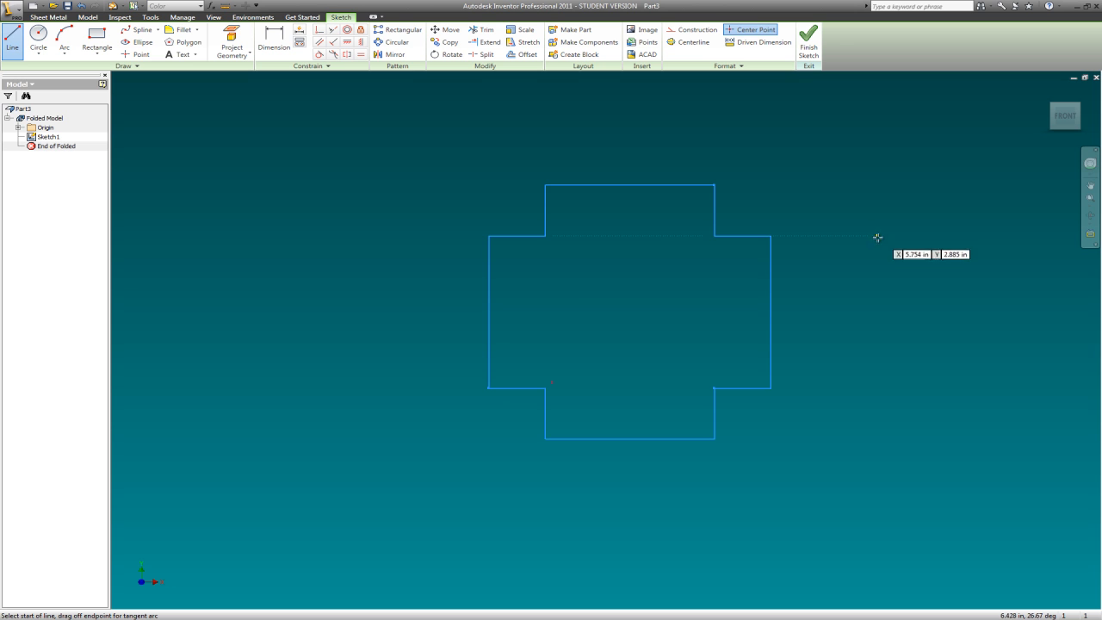
pyautogui.press('Escape')
pyautogui.scroll(-5, 839, 248)
pyautogui.press('Home')
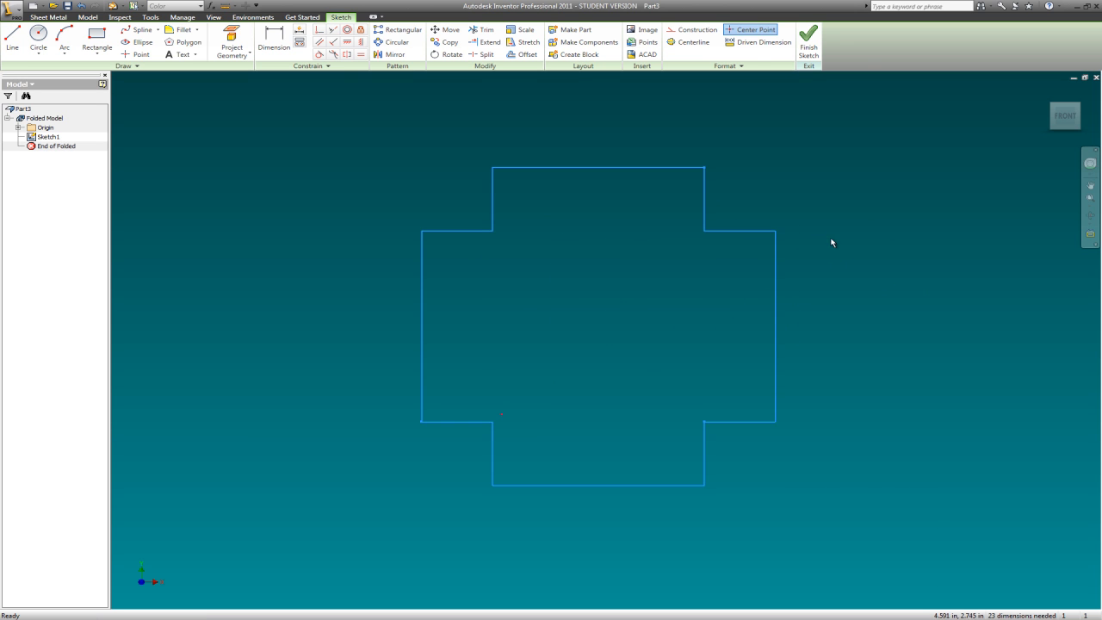
# - Finish the sketch and create a sheet metal face from the closed, notched profile
pyautogui.click(809, 41)
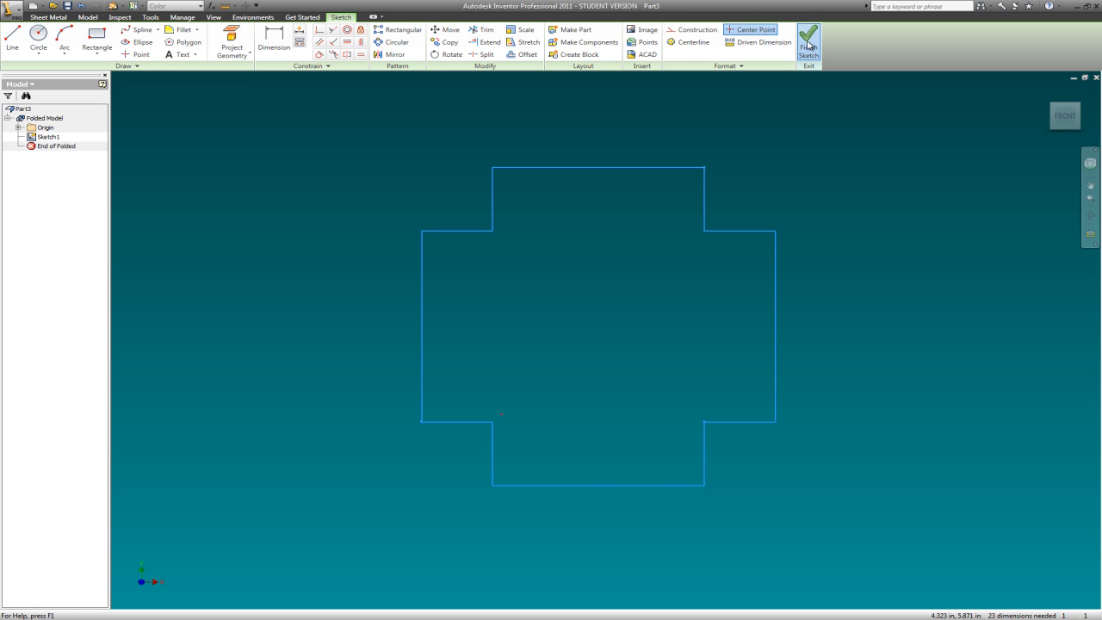
pyautogui.rightClick(326, 185)
pyautogui.click(231, 138)
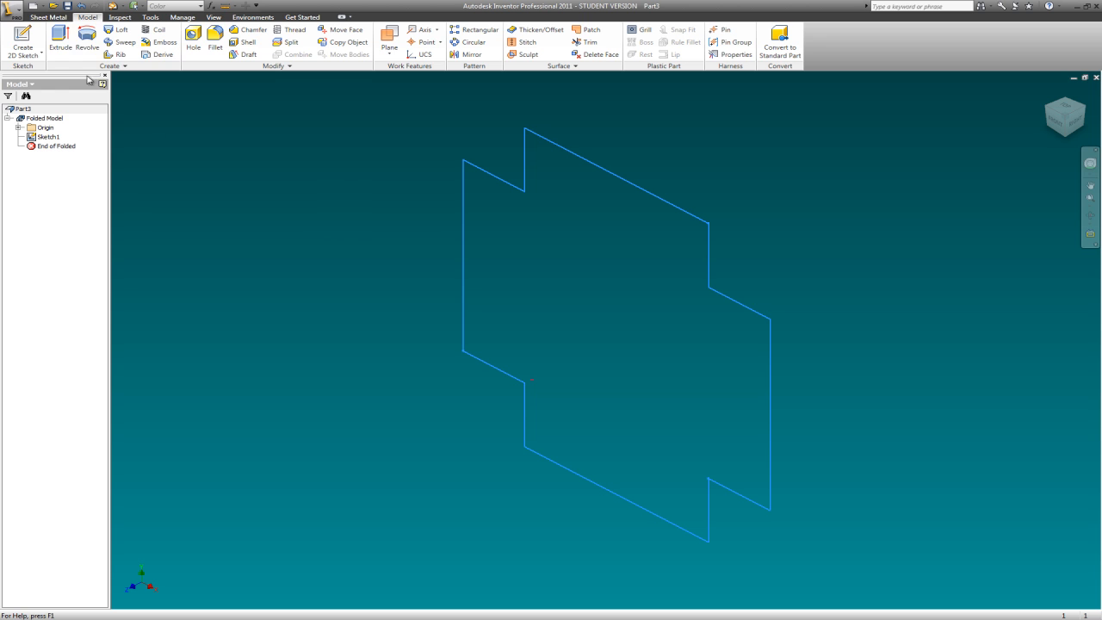
pyautogui.click(48, 18)
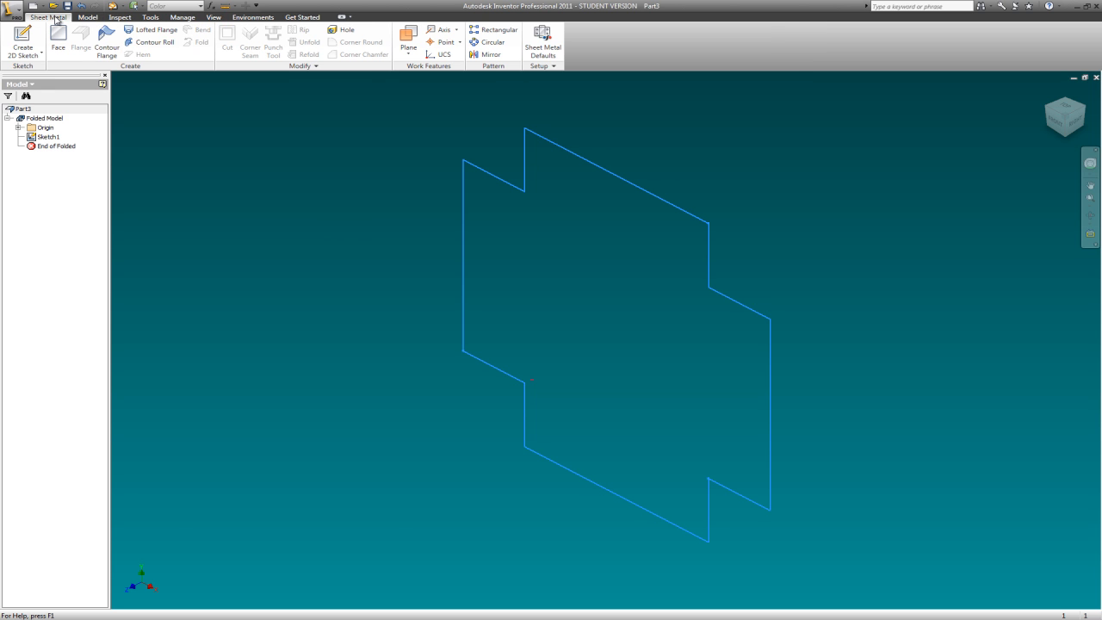
pyautogui.click(60, 38)
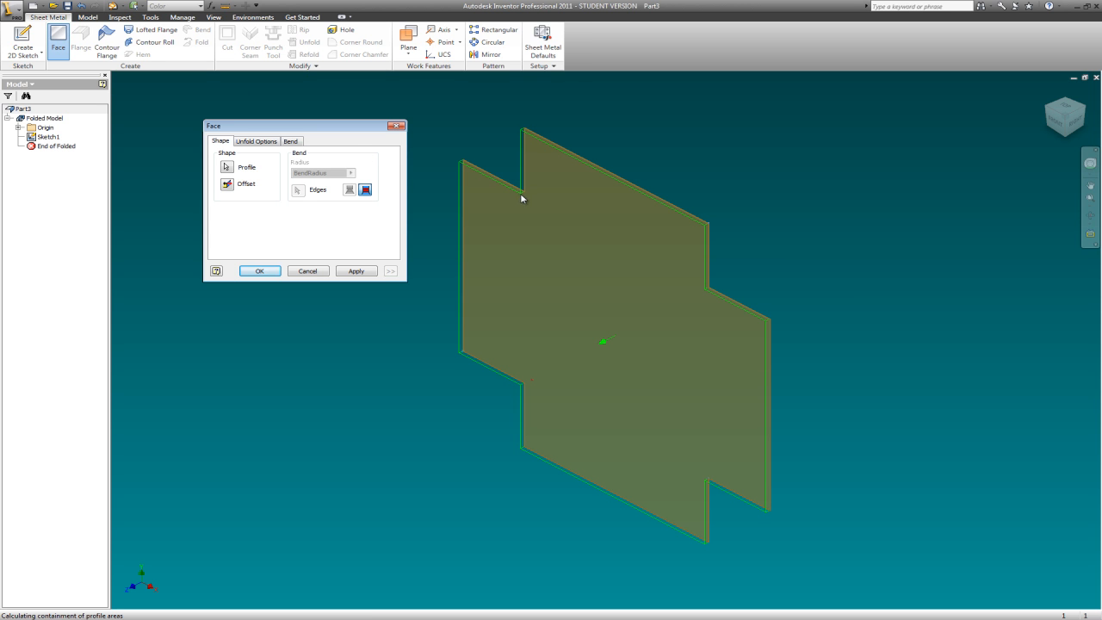
pyautogui.click(363, 272)
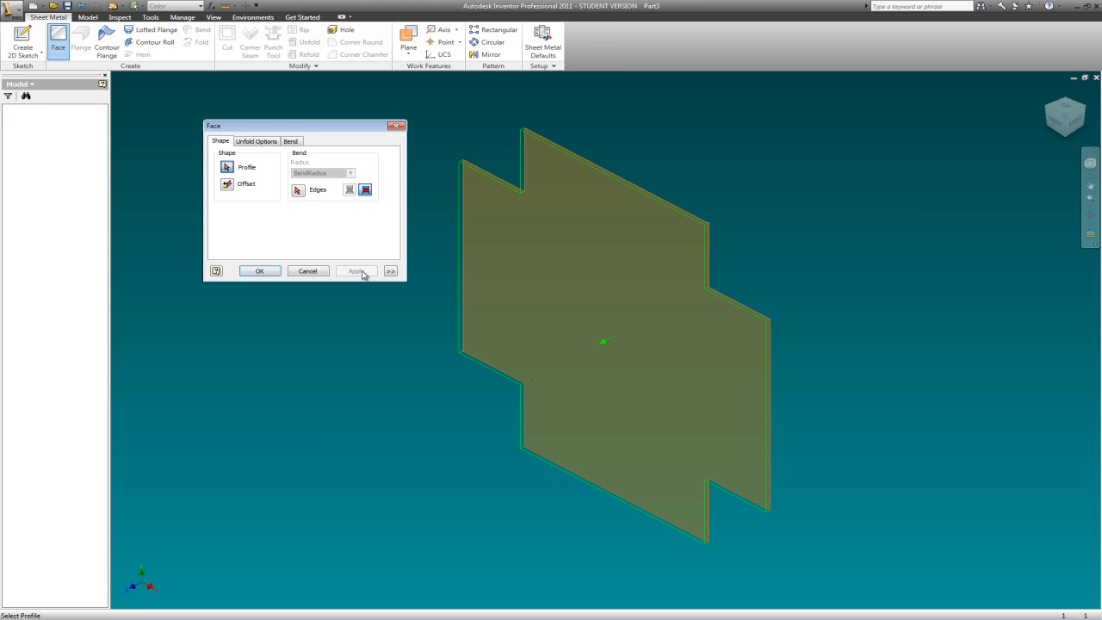
pyautogui.click(396, 126)
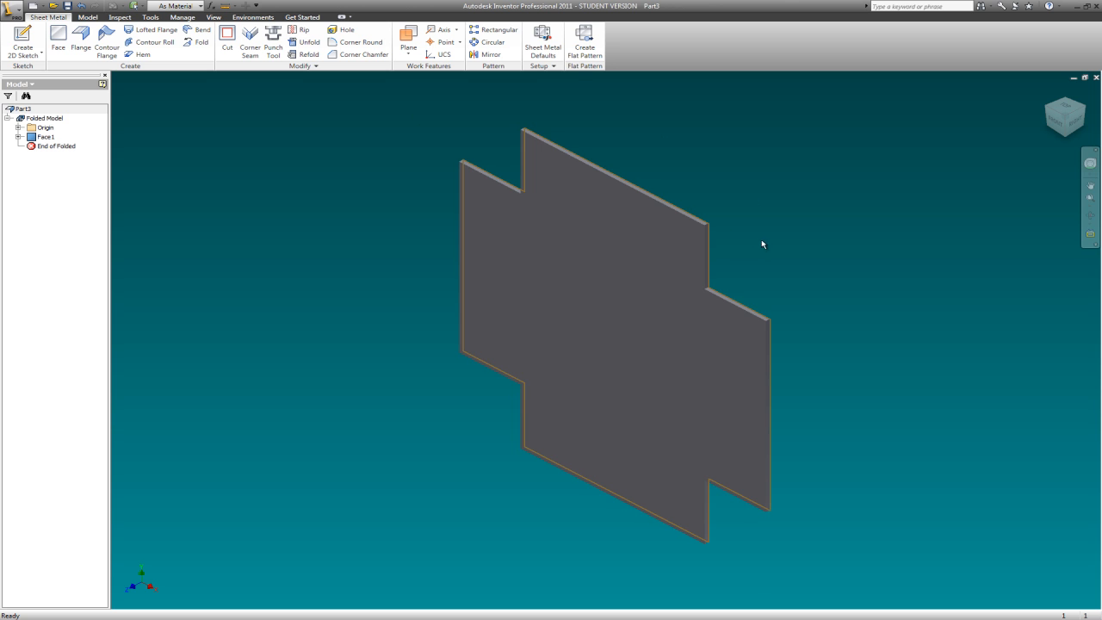
# - Measure the plate's thickness along the short edge at the upper corner
pyautogui.scroll(3, 762, 244)
pyautogui.scroll(-8, 773, 219)
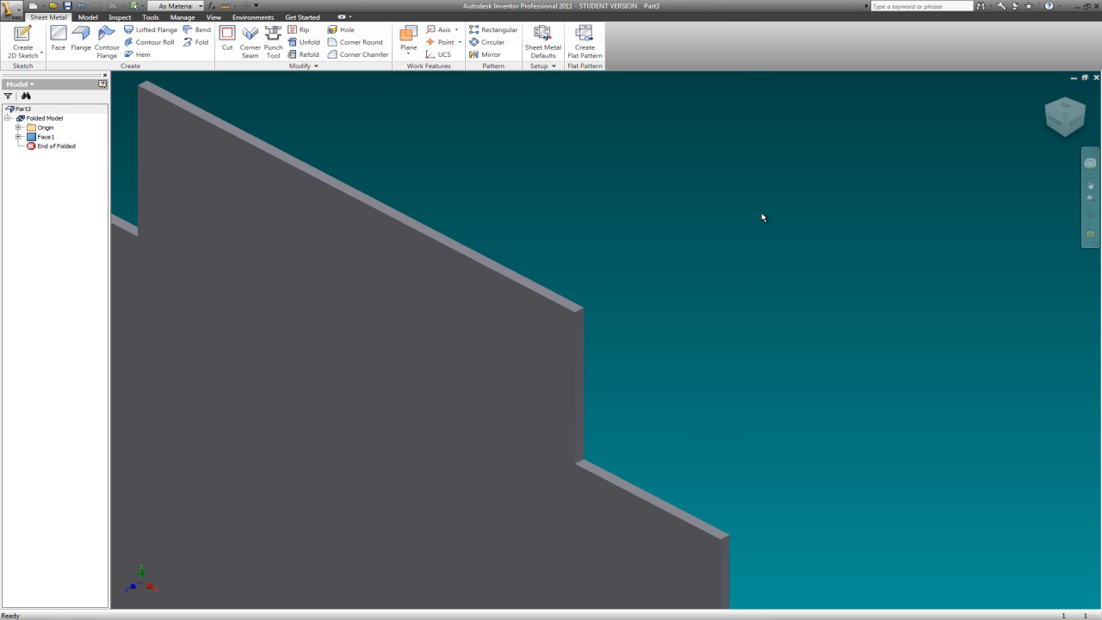
pyautogui.click(226, 9)
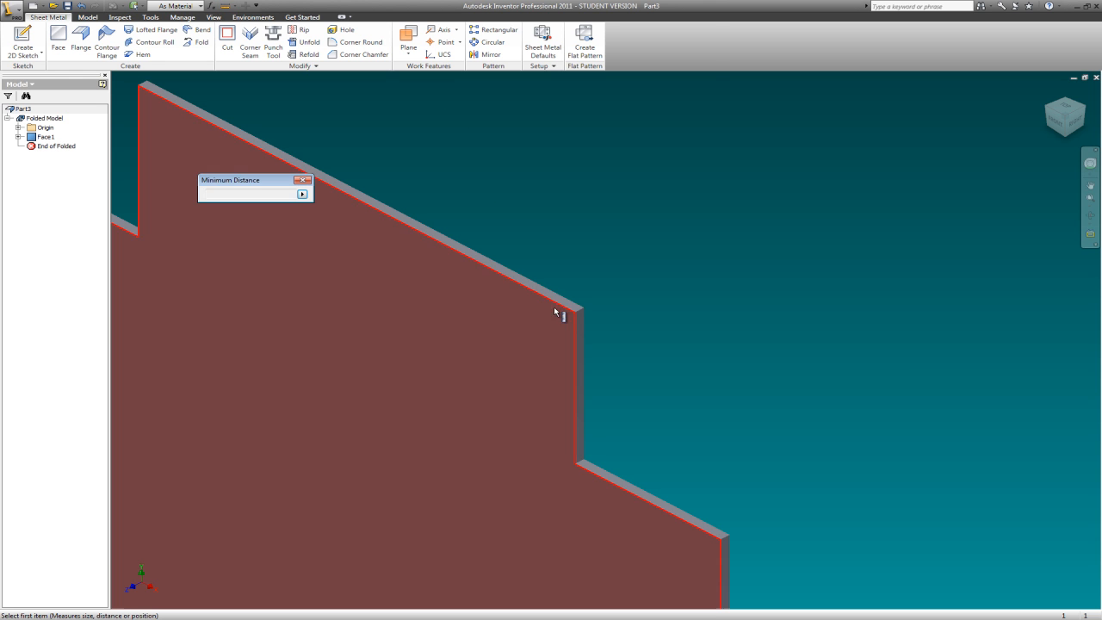
pyautogui.scroll(-5, 586, 315)
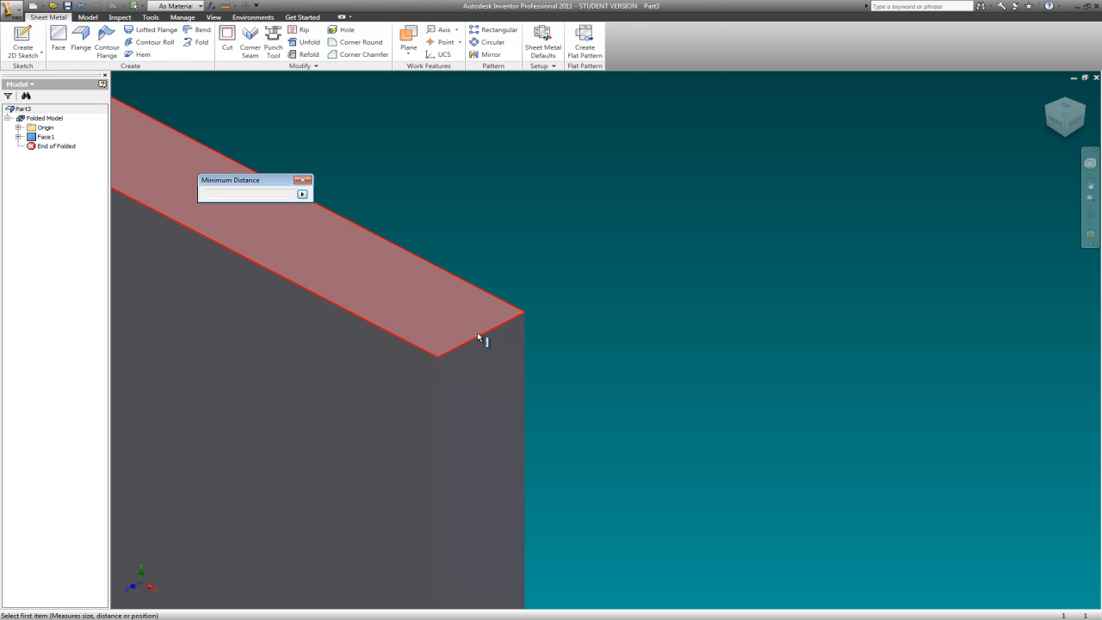
pyautogui.click(480, 335)
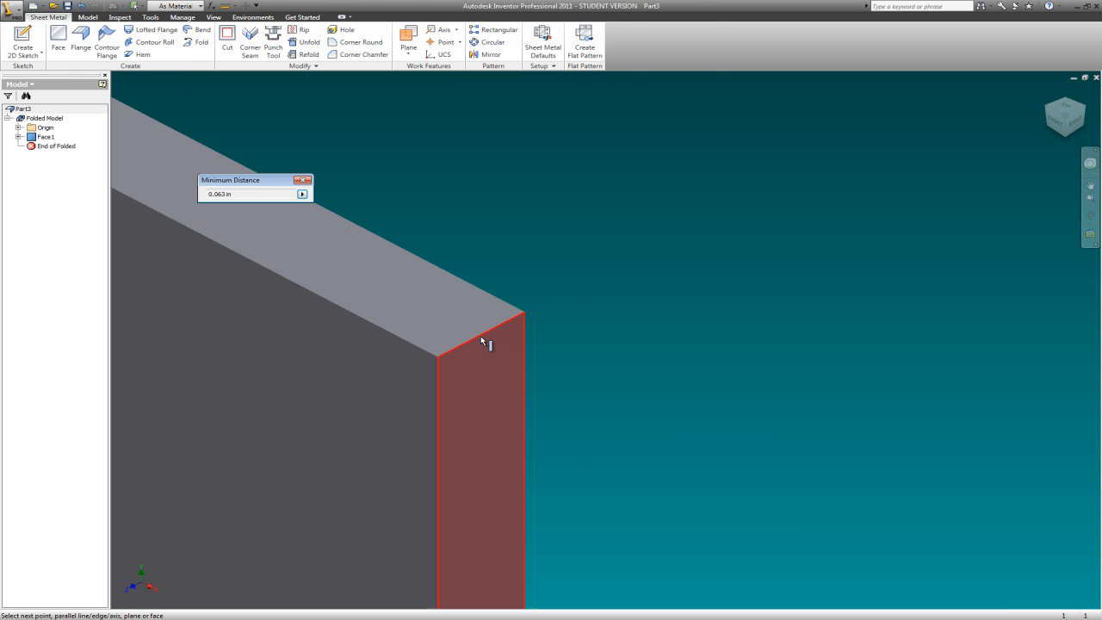
pyautogui.click(305, 182)
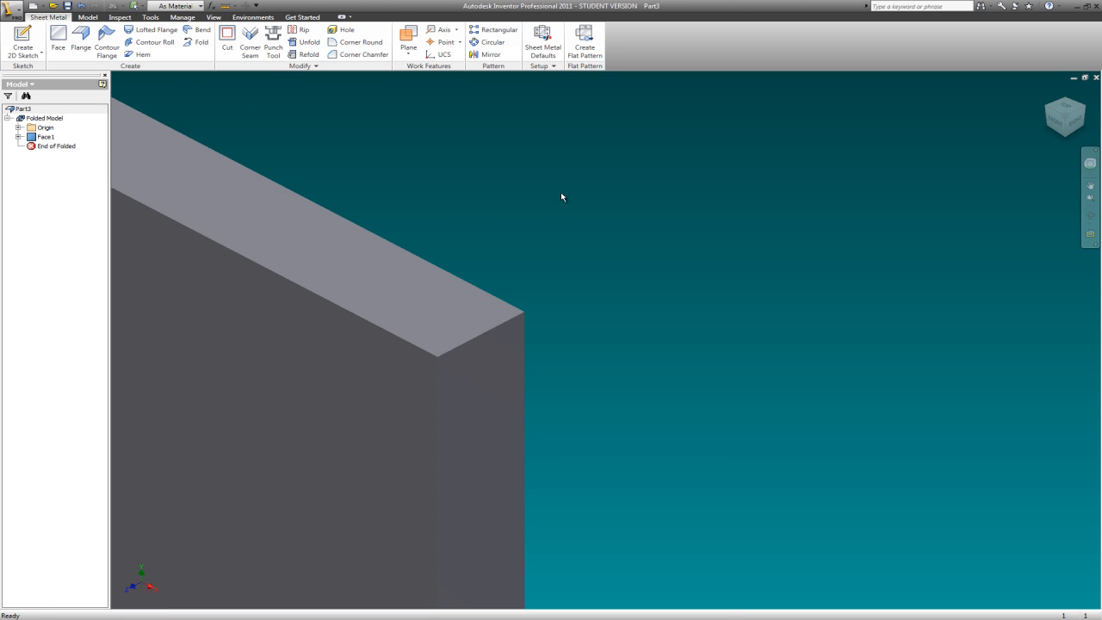
# - Set up a 90° flange with a 2 in height and the third bend position option on the plate's upper and lower edges
pyautogui.scroll(-8, 577, 199)
pyautogui.scroll(4, 635, 222)
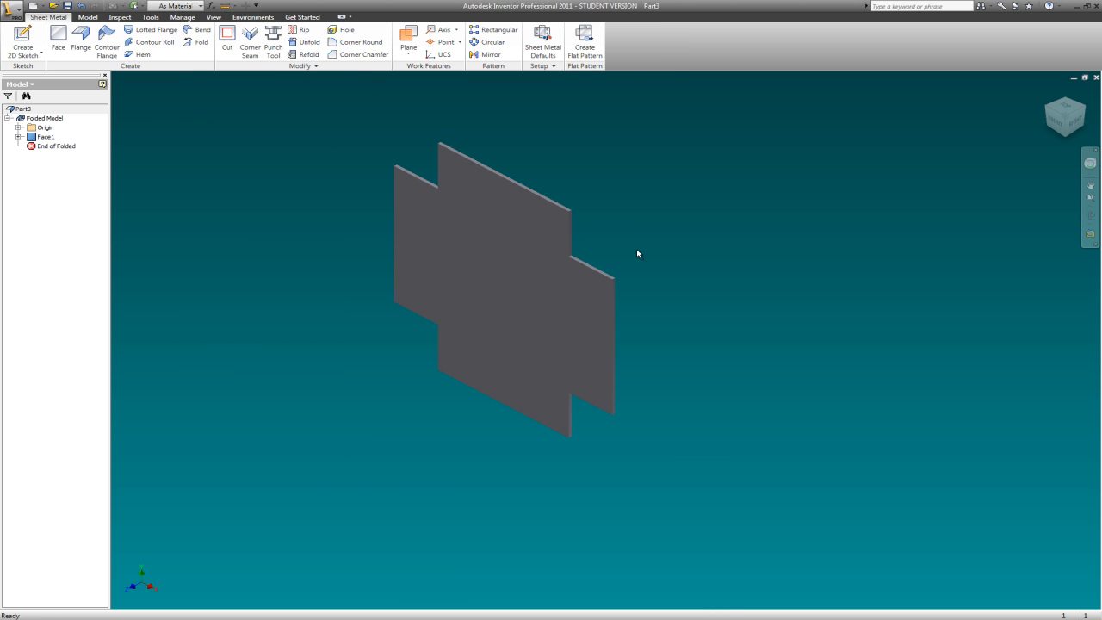
pyautogui.scroll(2, 628, 218)
pyautogui.scroll(-6, 593, 181)
pyautogui.scroll(4, 592, 183)
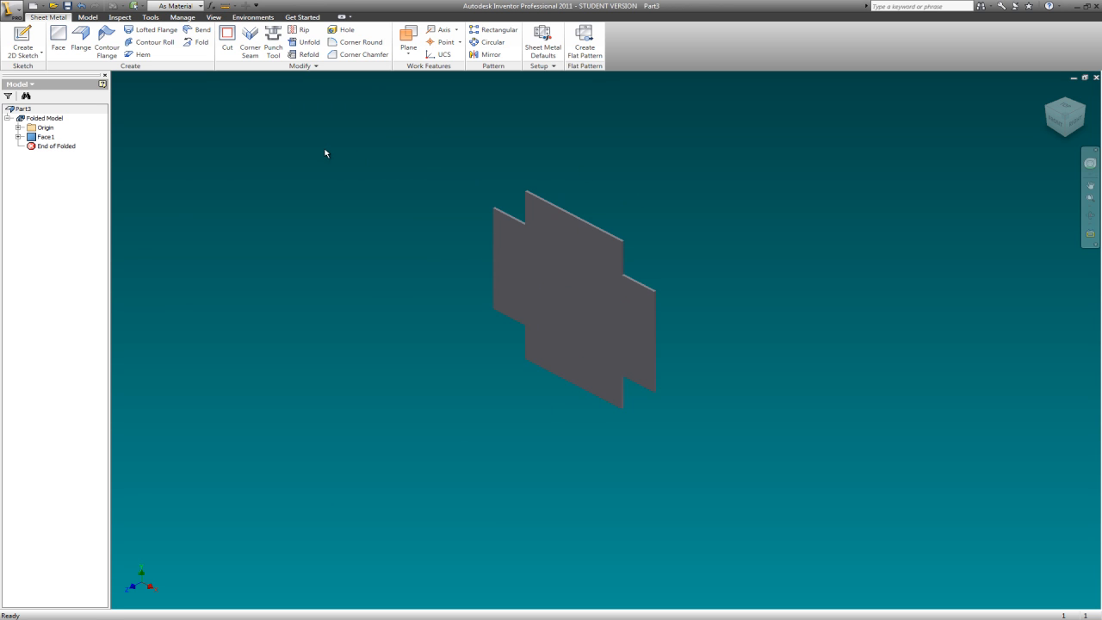
pyautogui.click(85, 36)
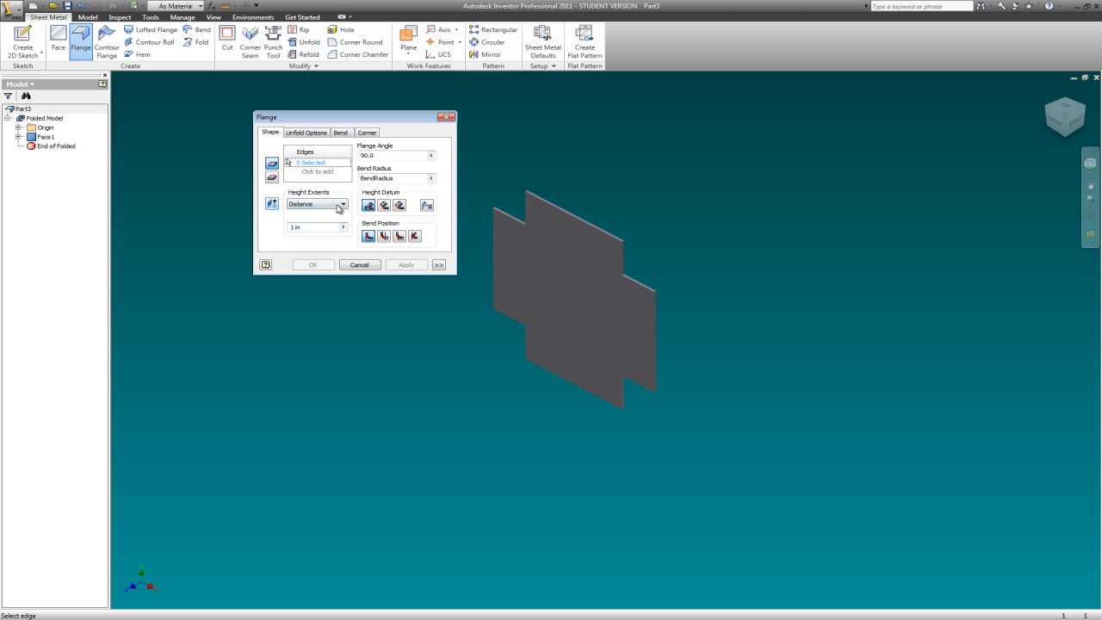
pyautogui.click(307, 226)
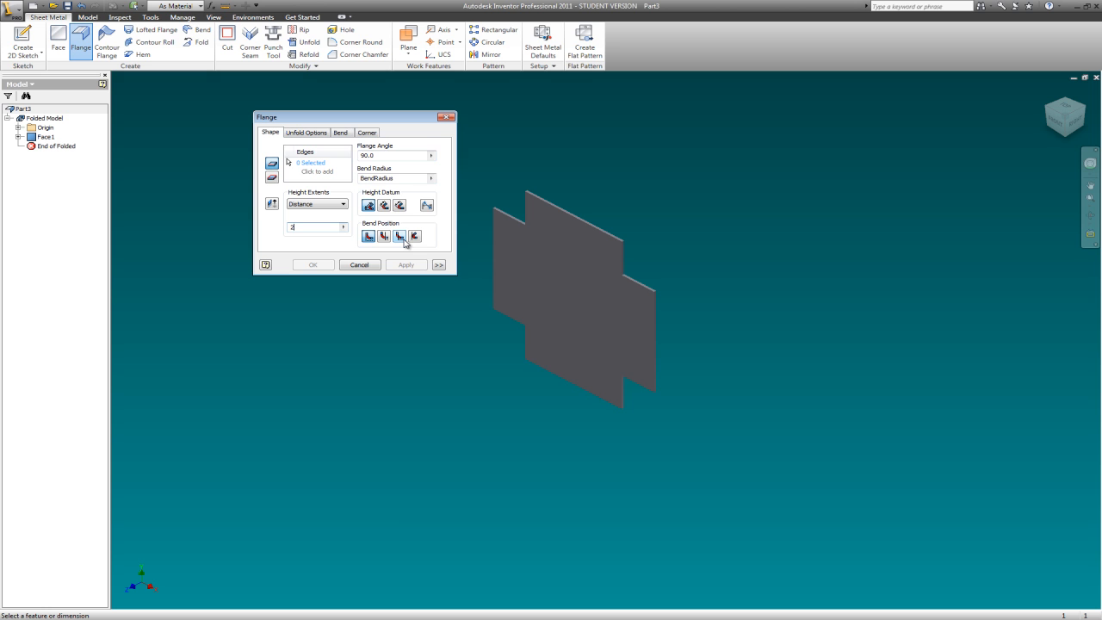
pyautogui.click(398, 237)
pyautogui.scroll(5, 595, 204)
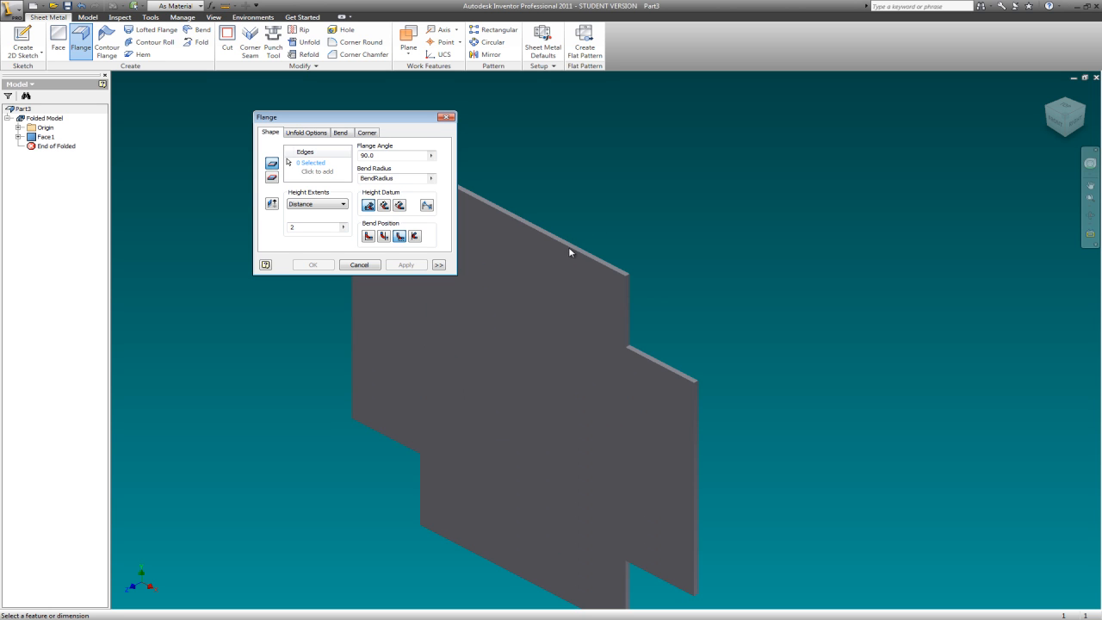
pyautogui.click(315, 165)
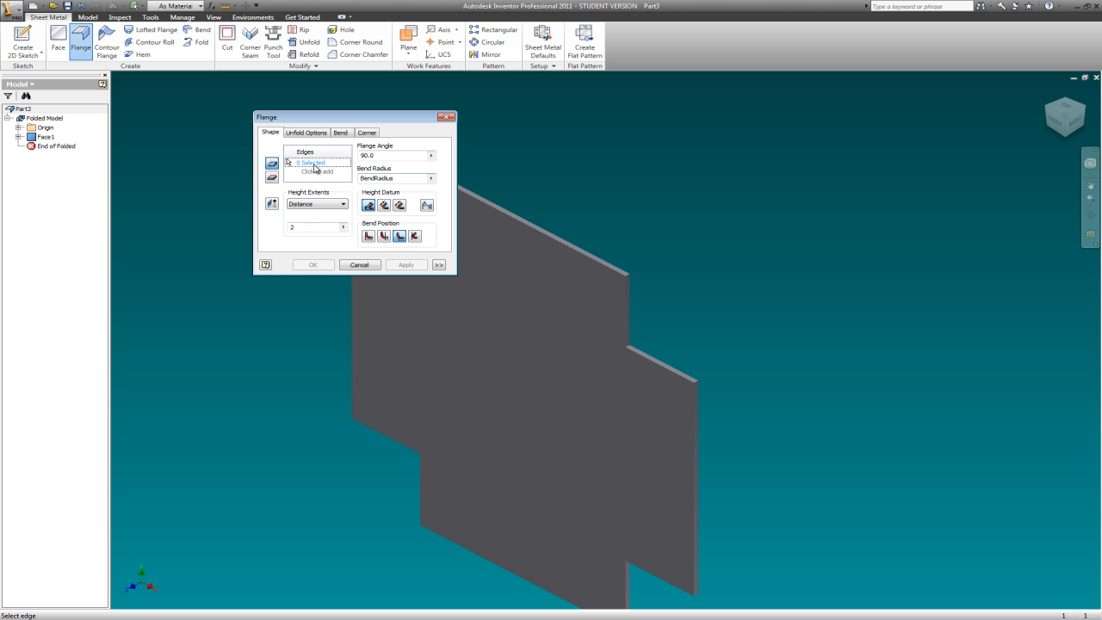
pyautogui.click(504, 218)
pyautogui.scroll(-4, 637, 205)
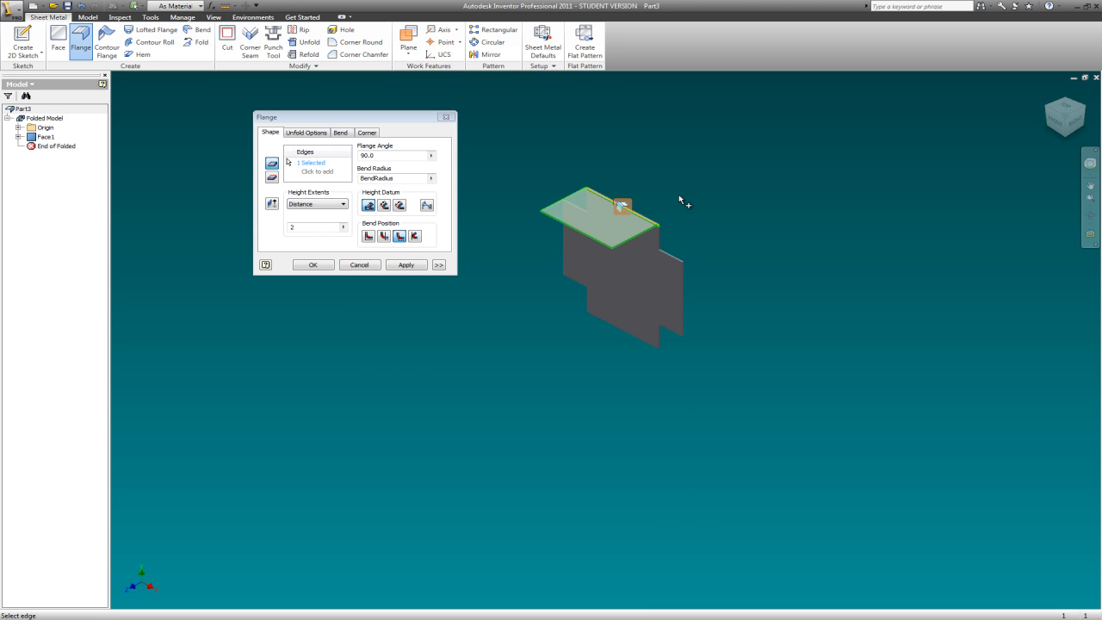
pyautogui.click(619, 326)
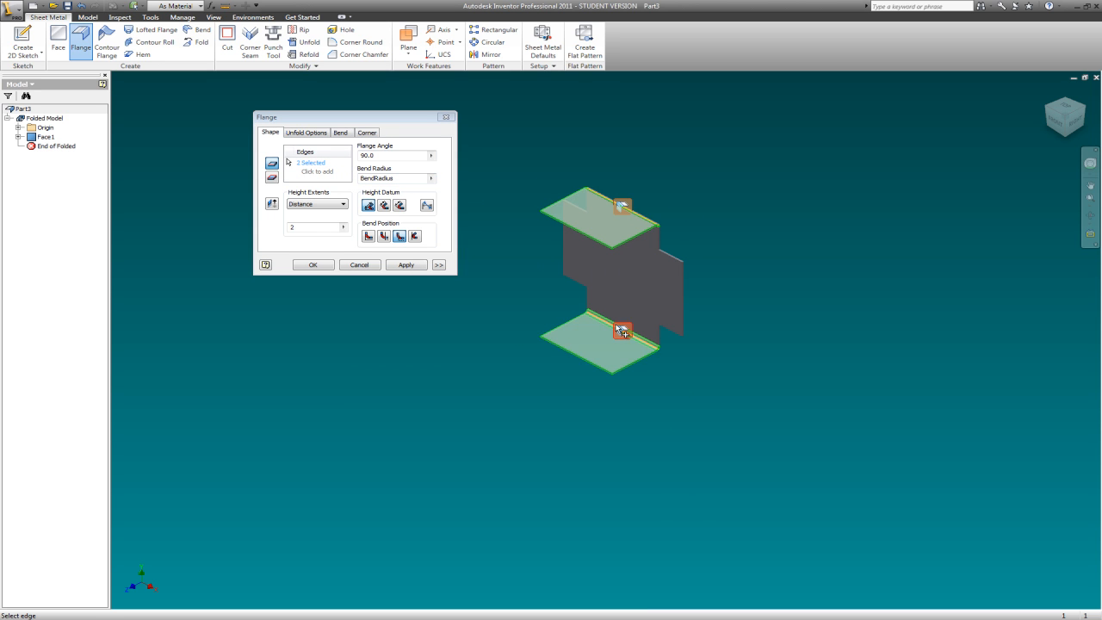
# - Compare both flip directions and create the upper and lower flanges in their original direction
pyautogui.click(273, 204)
pyautogui.click(273, 204)
pyautogui.click(272, 204)
pyautogui.click(273, 204)
pyautogui.click(273, 204)
pyautogui.click(273, 204)
pyautogui.click(274, 205)
pyautogui.click(274, 205)
pyautogui.click(273, 205)
pyautogui.click(274, 205)
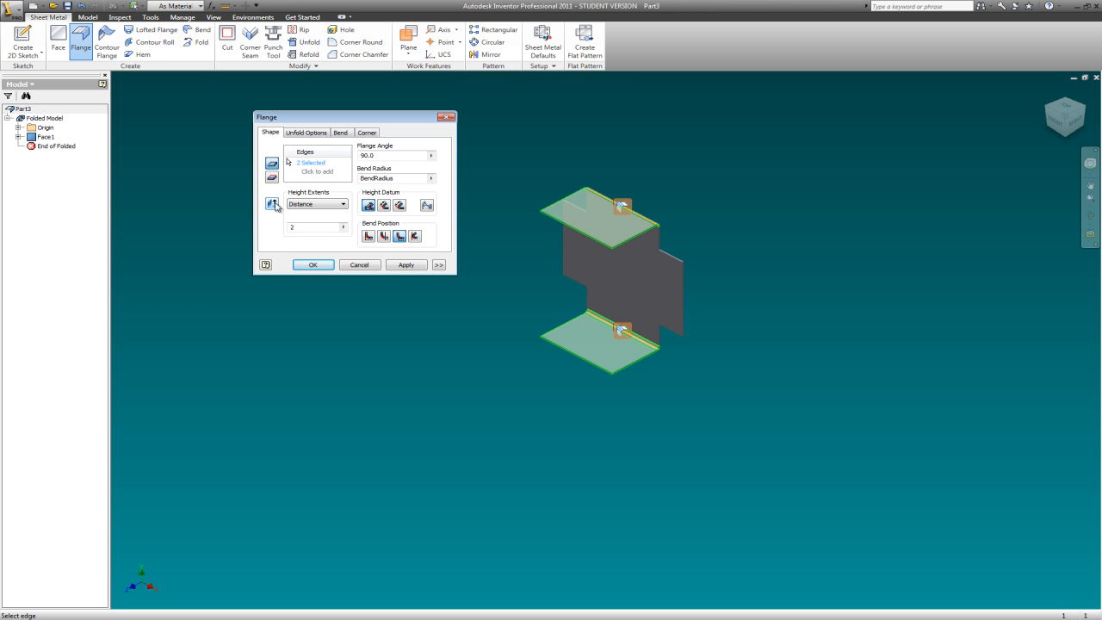
pyautogui.click(274, 205)
pyautogui.click(274, 205)
pyautogui.click(273, 205)
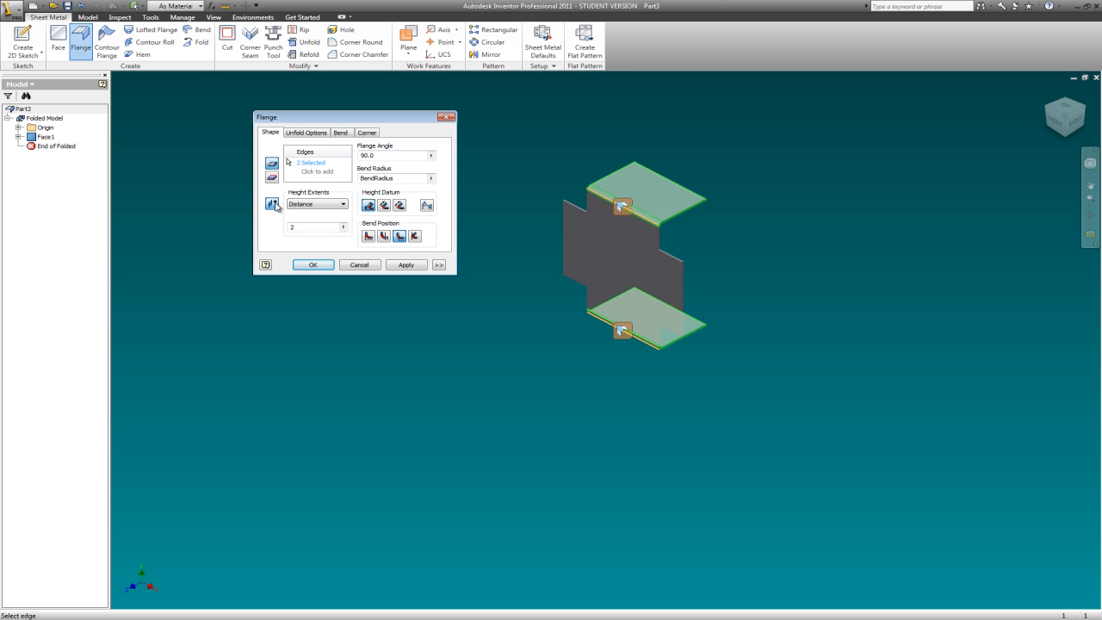
pyautogui.click(273, 205)
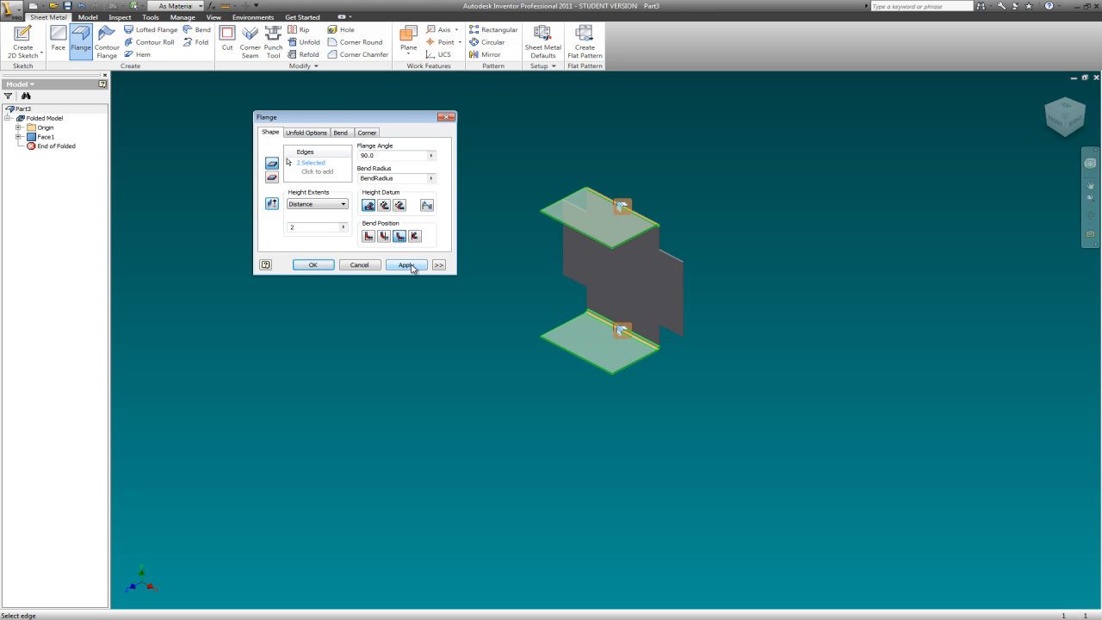
pyautogui.click(406, 265)
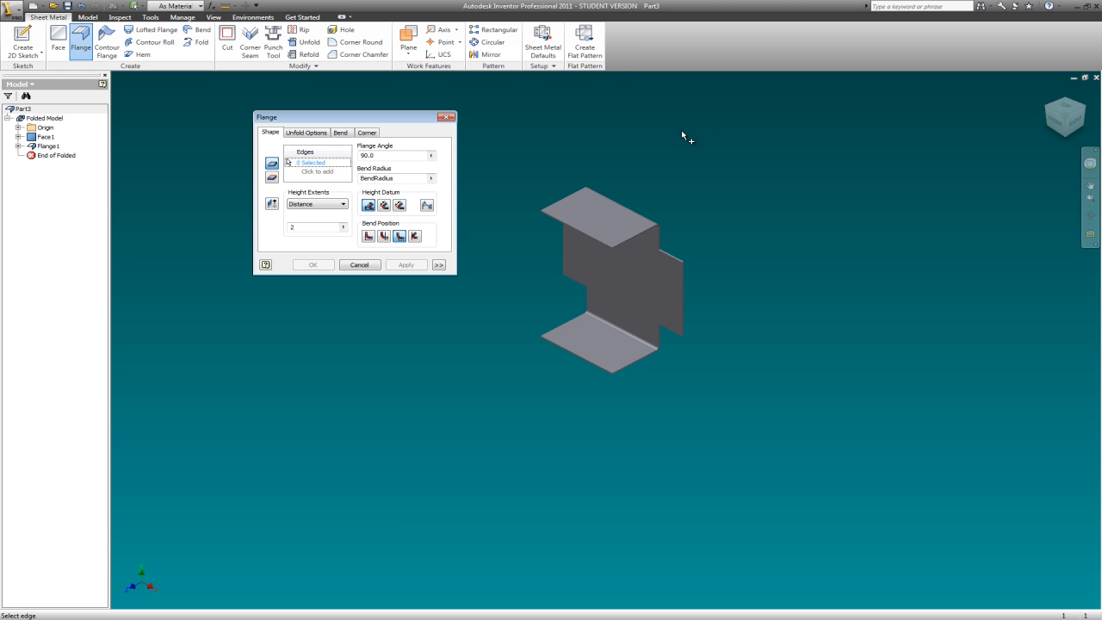
# - Create a 1 in flange at 45° on the plate's right vertical edge, angled away from the two 2 in flanges
pyautogui.click(297, 227)
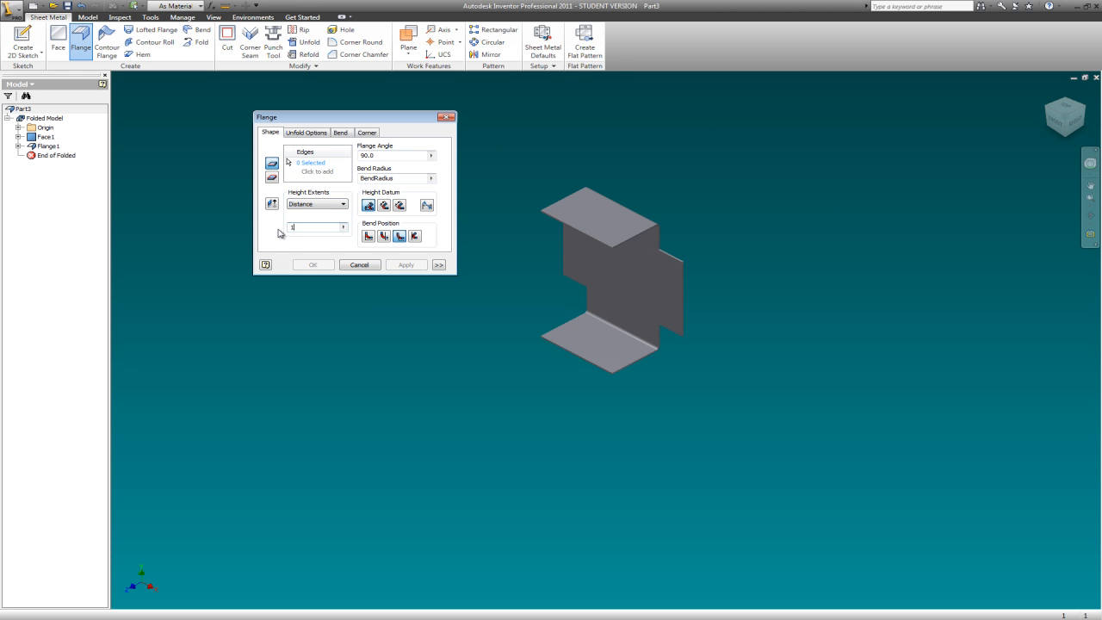
pyautogui.click(431, 155)
pyautogui.write('45')
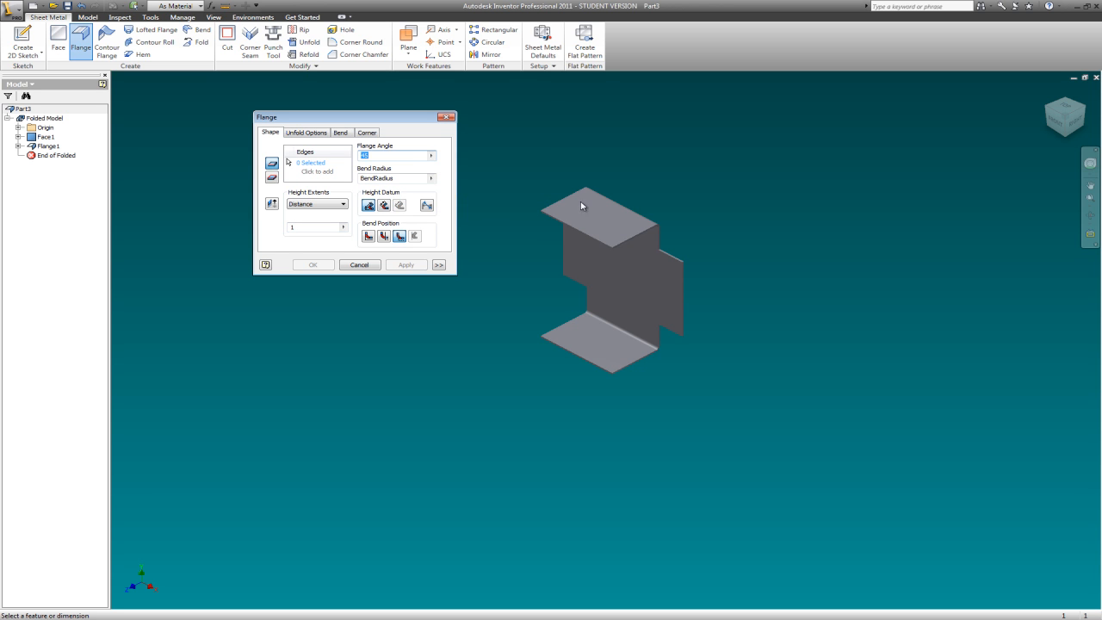
pyautogui.click(312, 164)
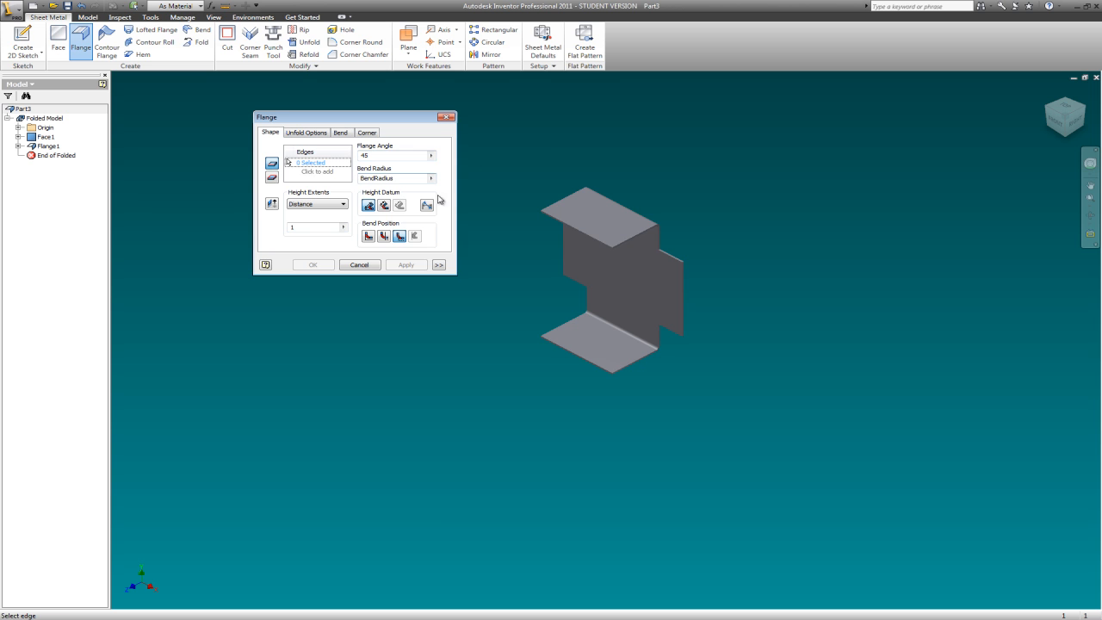
pyautogui.click(683, 296)
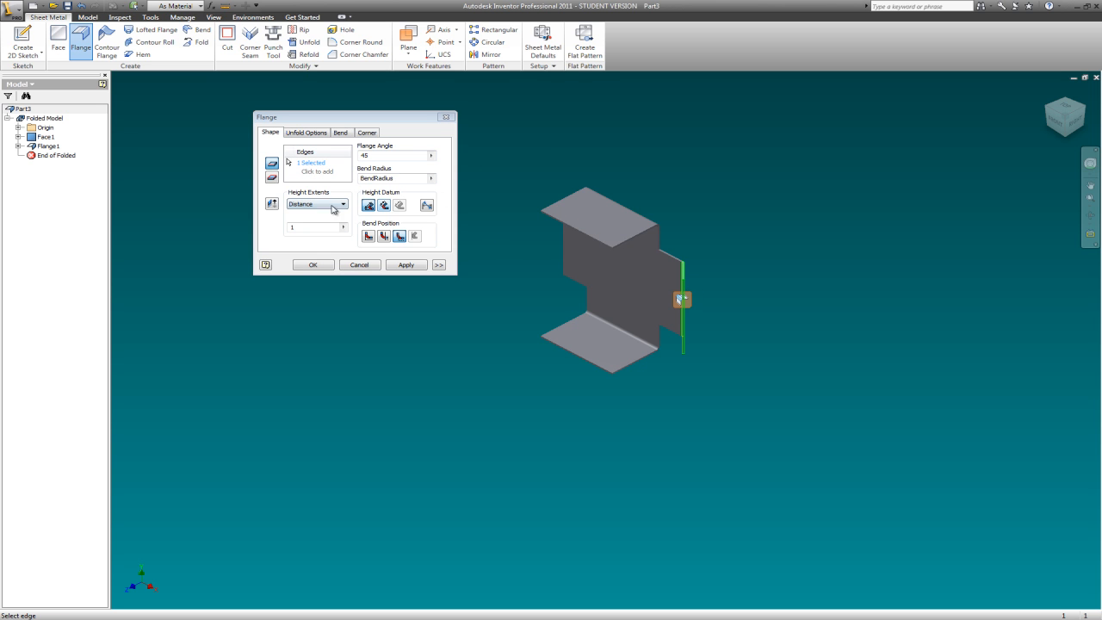
pyautogui.click(272, 204)
pyautogui.click(273, 207)
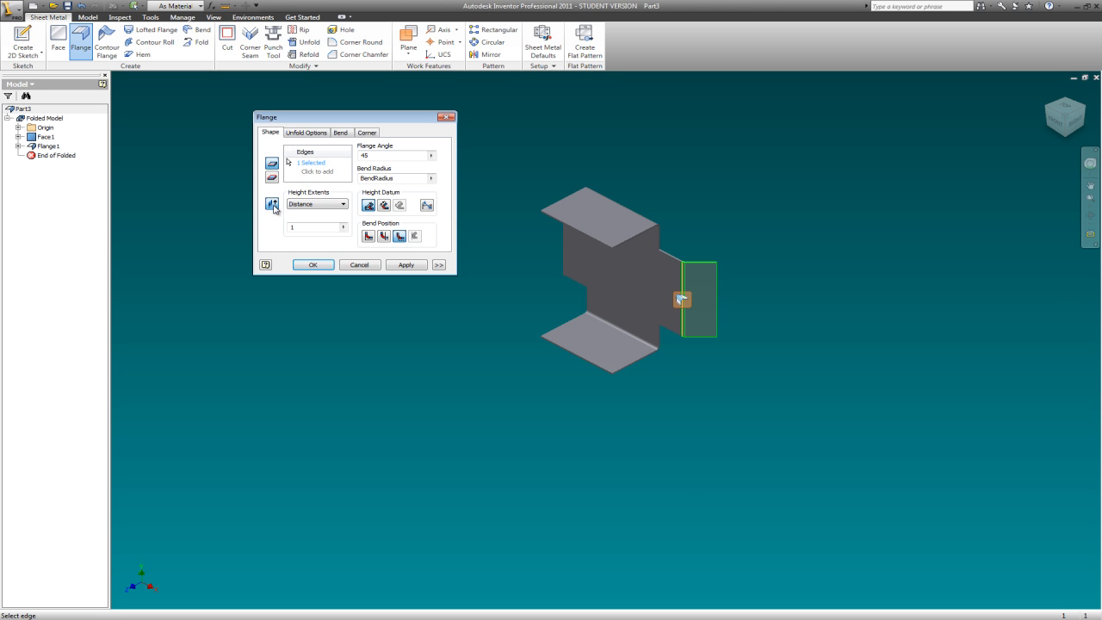
pyautogui.click(406, 264)
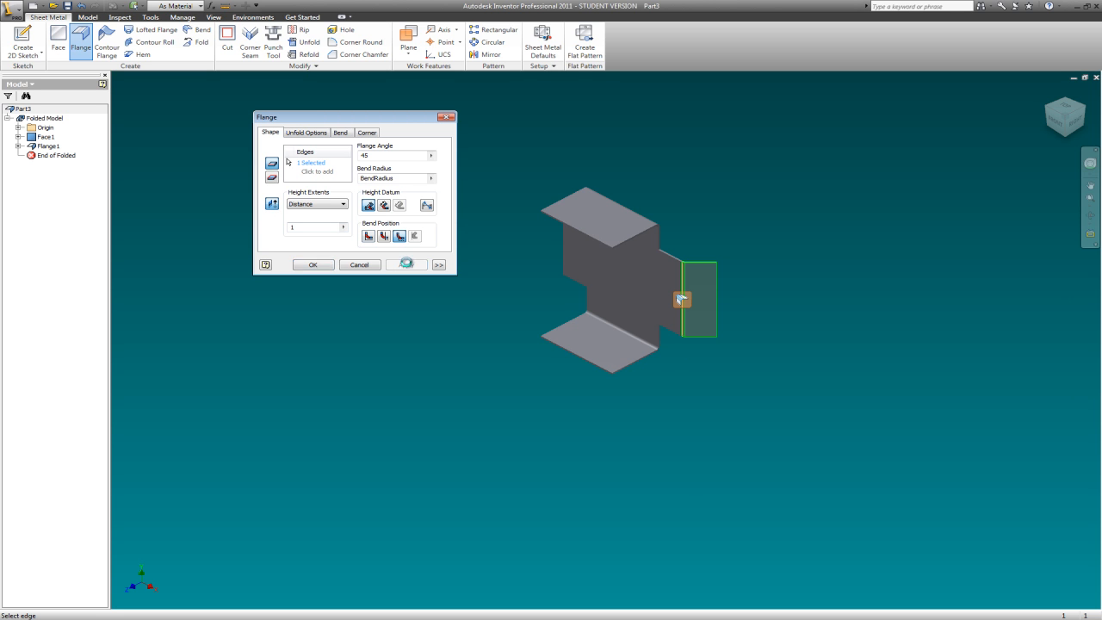
# - Create a 1 in flange at 15° on the plate's left vertical edge, opposite the 45° flange
pyautogui.click(1047, 109)
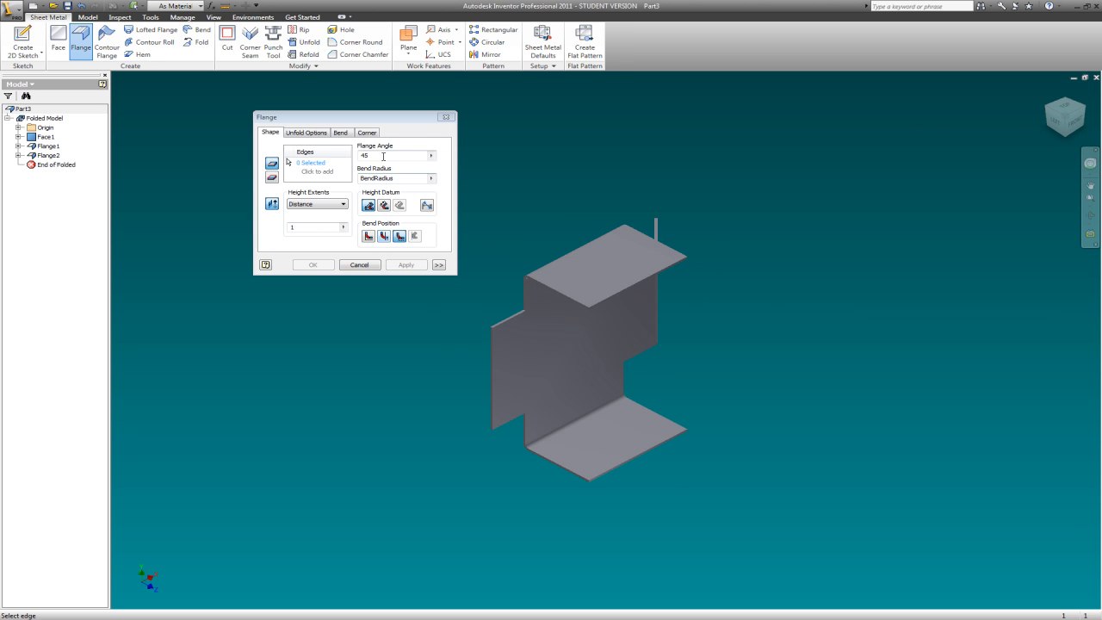
pyautogui.click(366, 156)
pyautogui.doubleClick(366, 157)
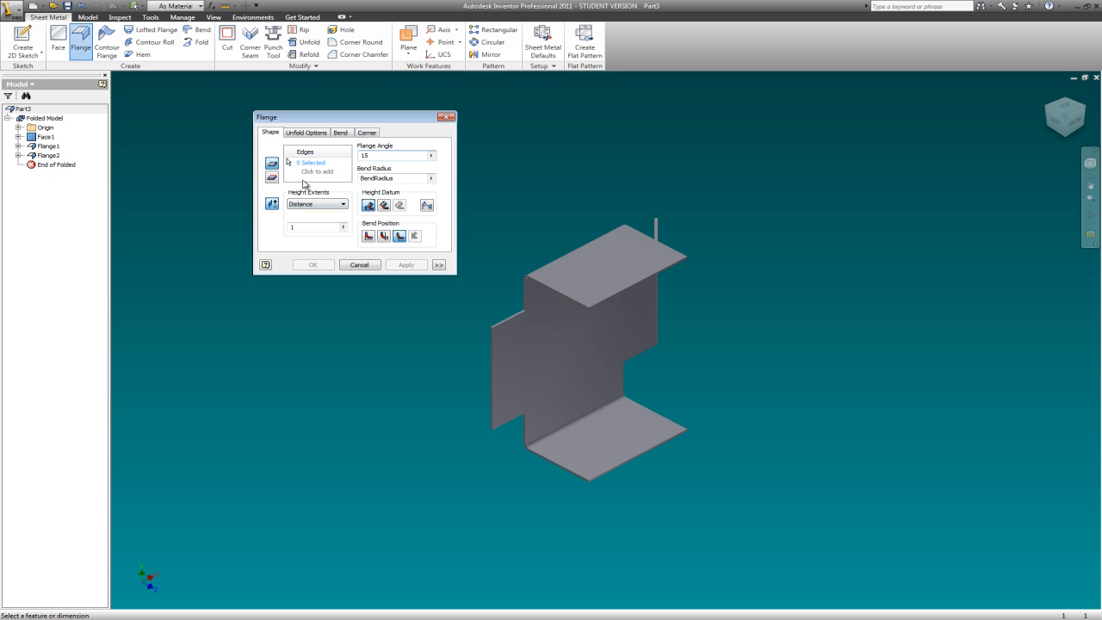
pyautogui.click(307, 165)
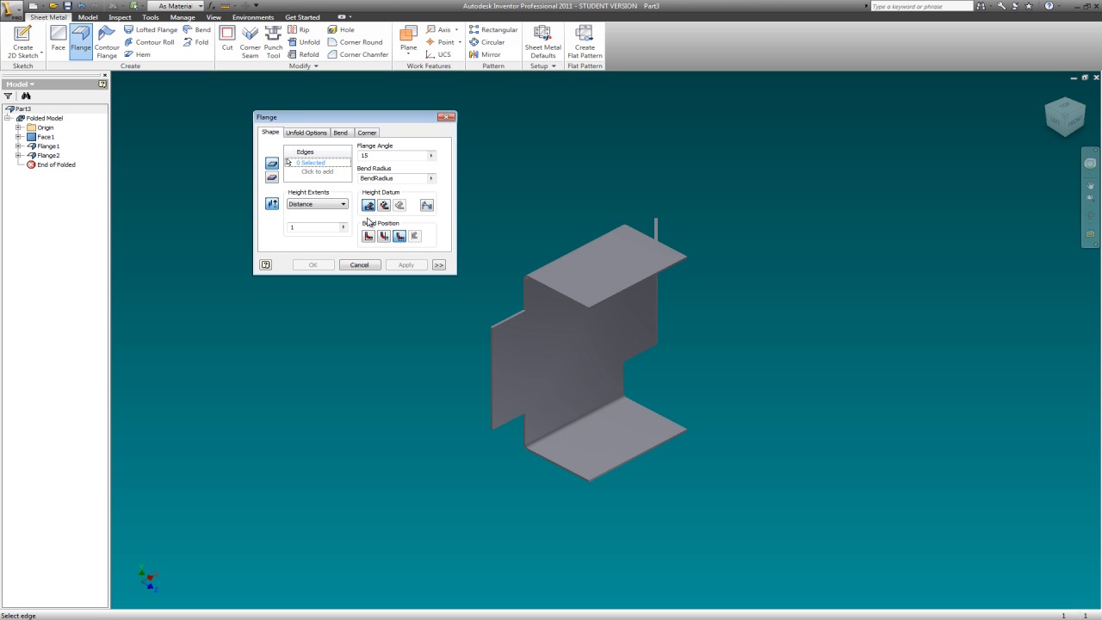
pyautogui.click(492, 366)
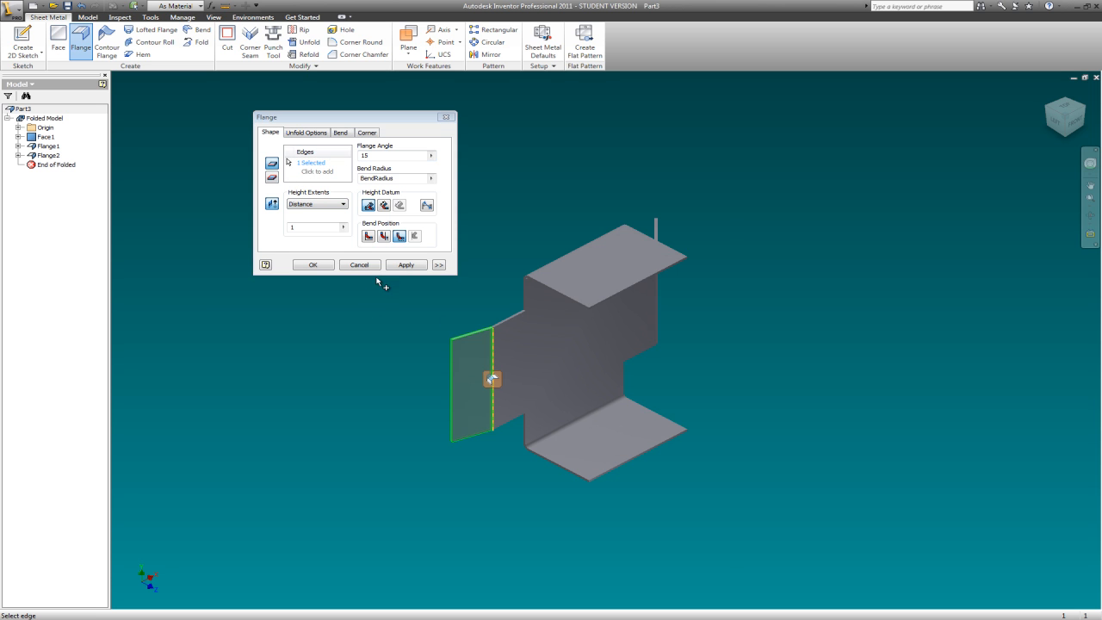
pyautogui.click(403, 266)
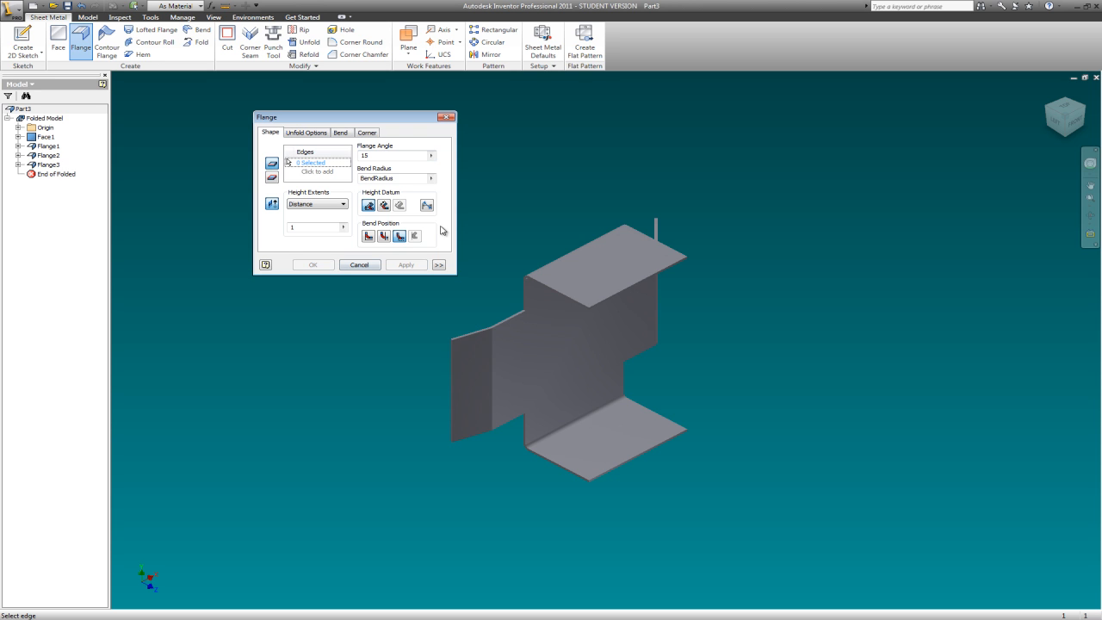
pyautogui.click(446, 118)
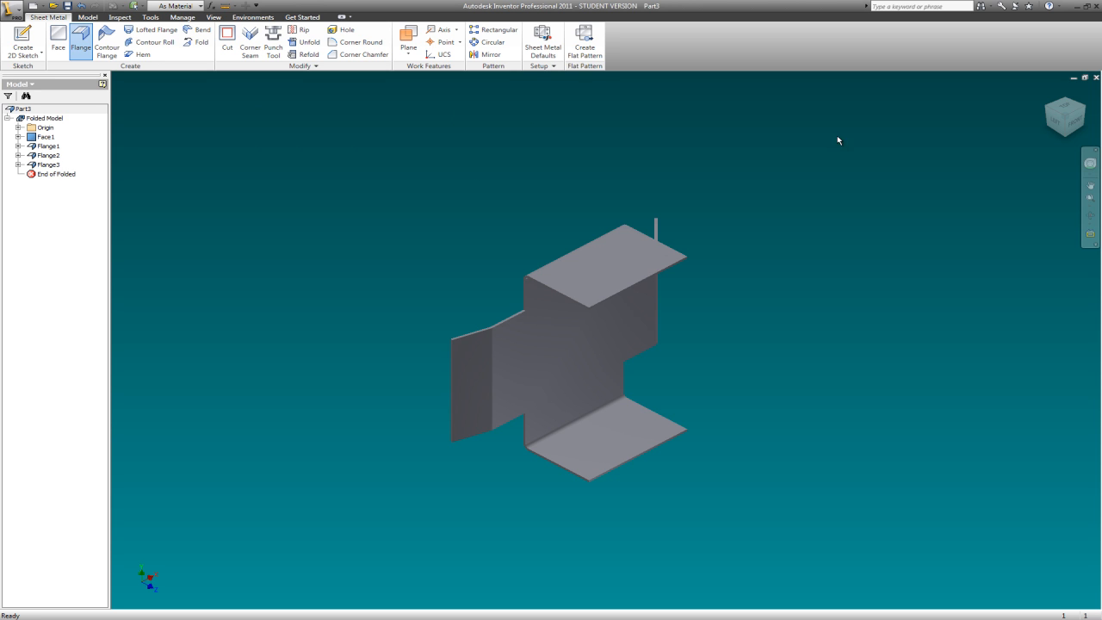
# - Inspect the folded bracket's bend profile and create its flat pattern
pyautogui.click(1073, 125)
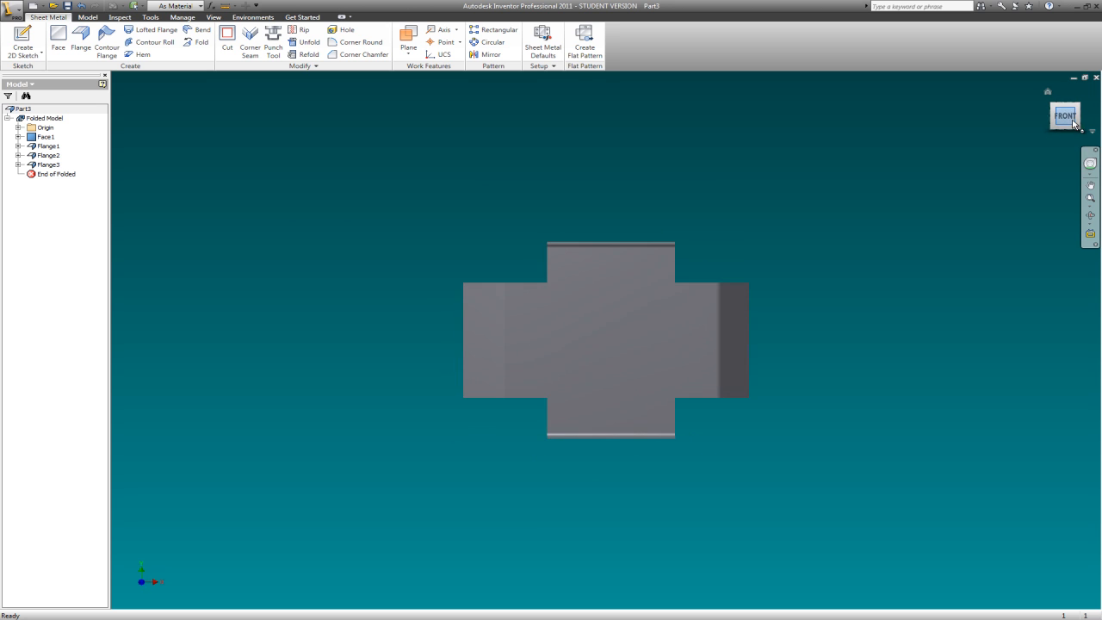
pyautogui.click(1065, 134)
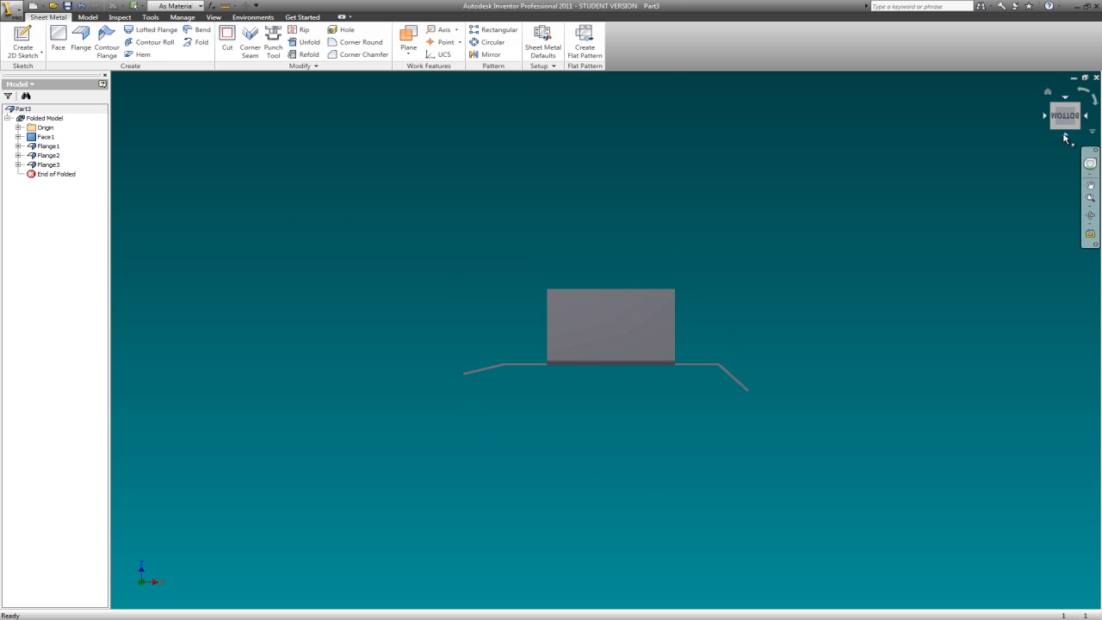
pyautogui.click(1054, 106)
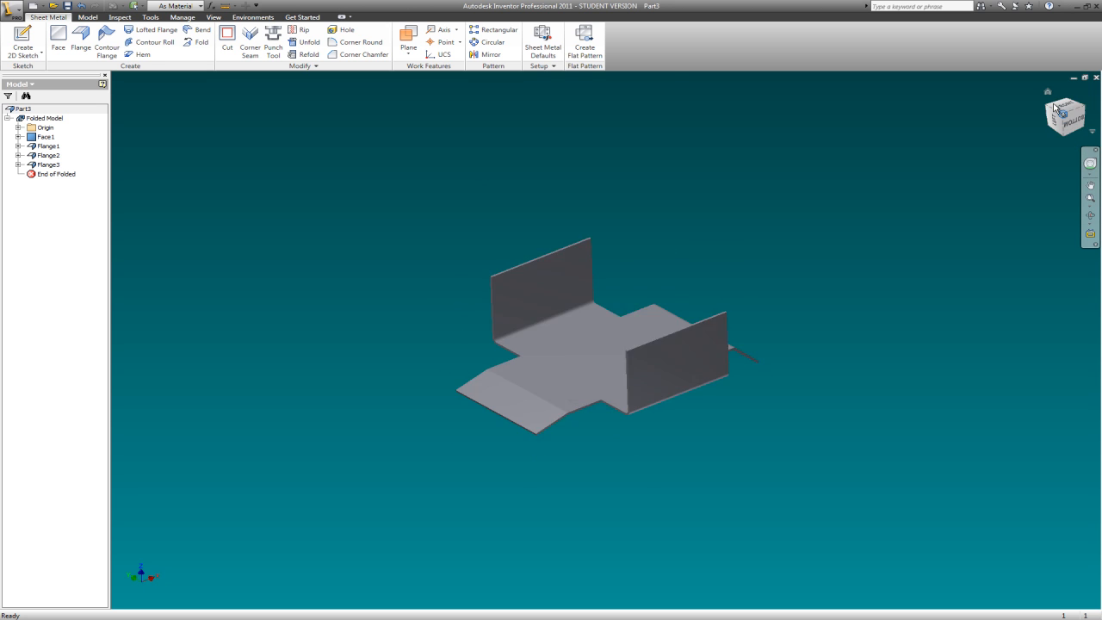
pyautogui.click(1083, 112)
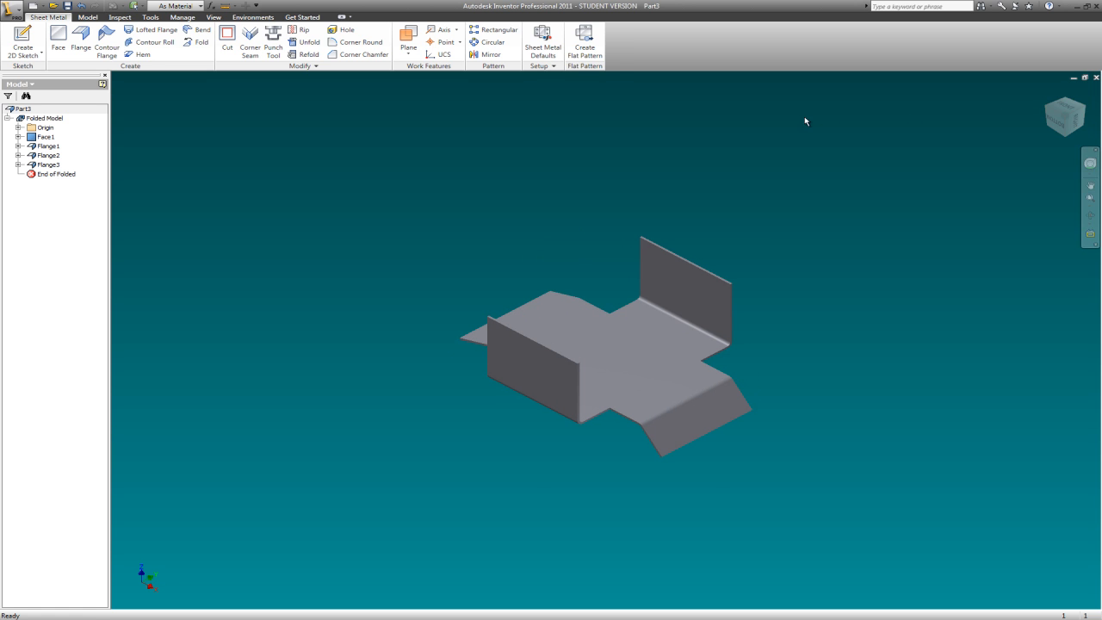
pyautogui.click(592, 43)
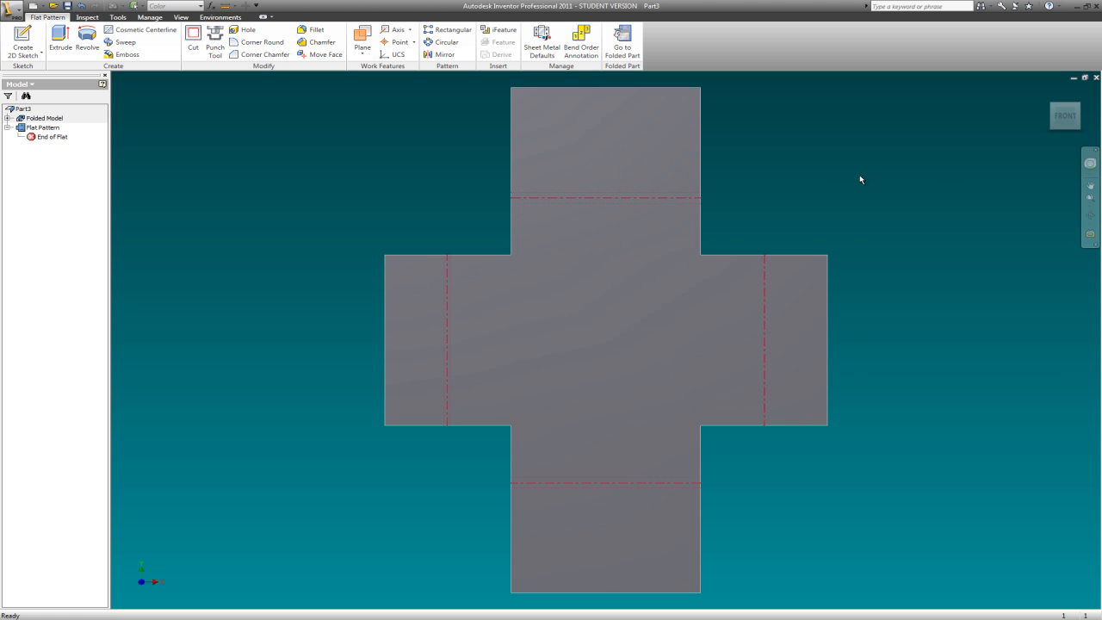
# - Measure the flat pattern's overall height and overall width between its opposite outer edges
pyautogui.click(1064, 136)
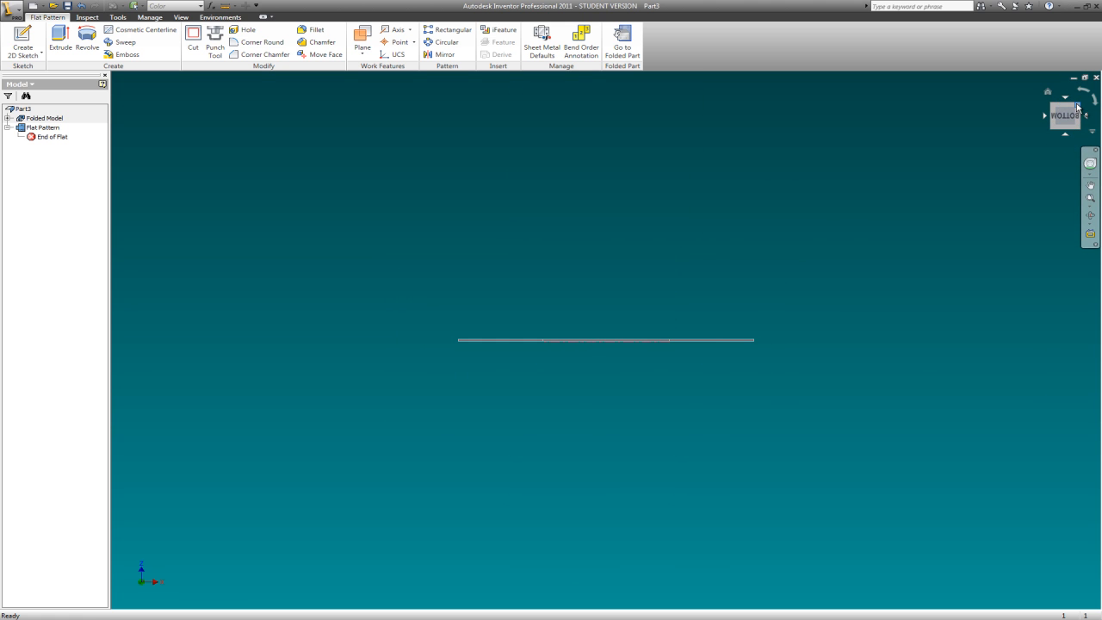
pyautogui.click(1075, 107)
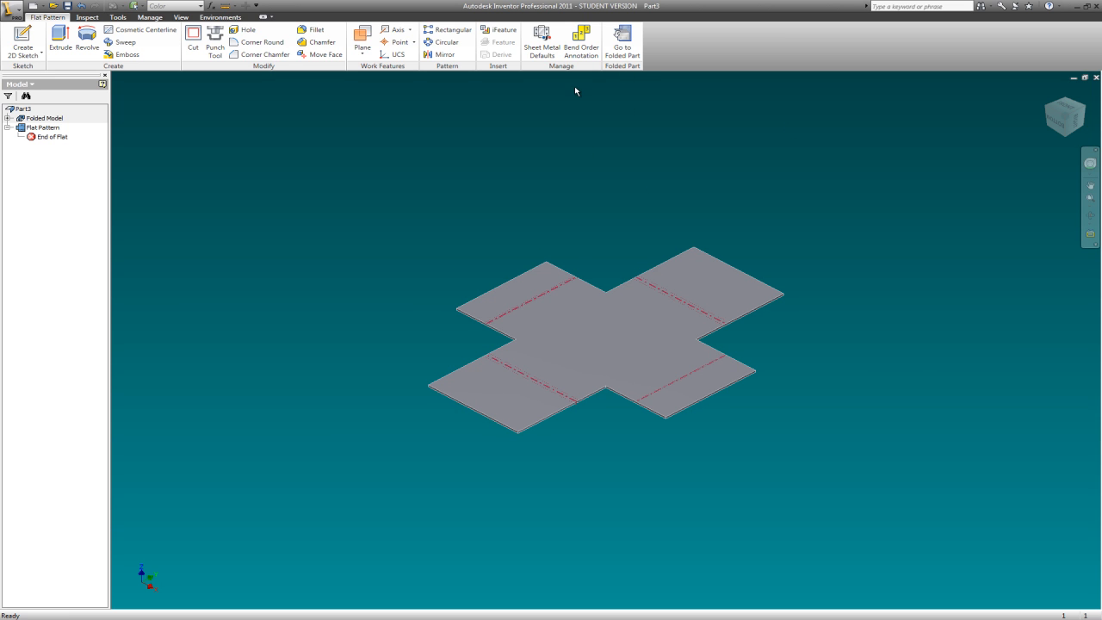
pyautogui.click(1057, 123)
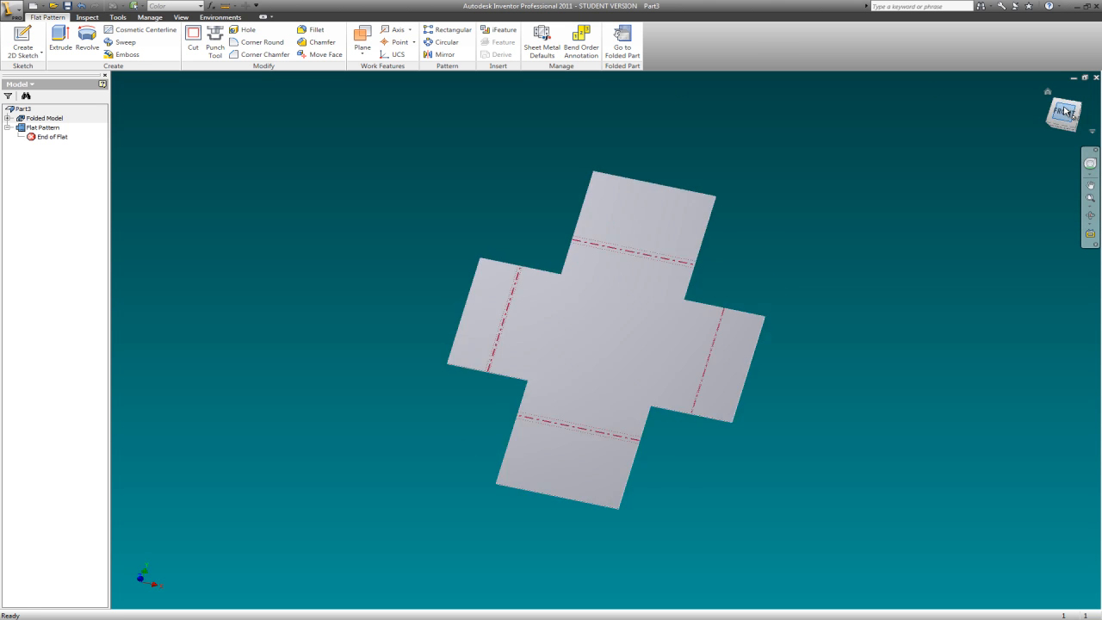
pyautogui.click(223, 6)
pyautogui.click(608, 170)
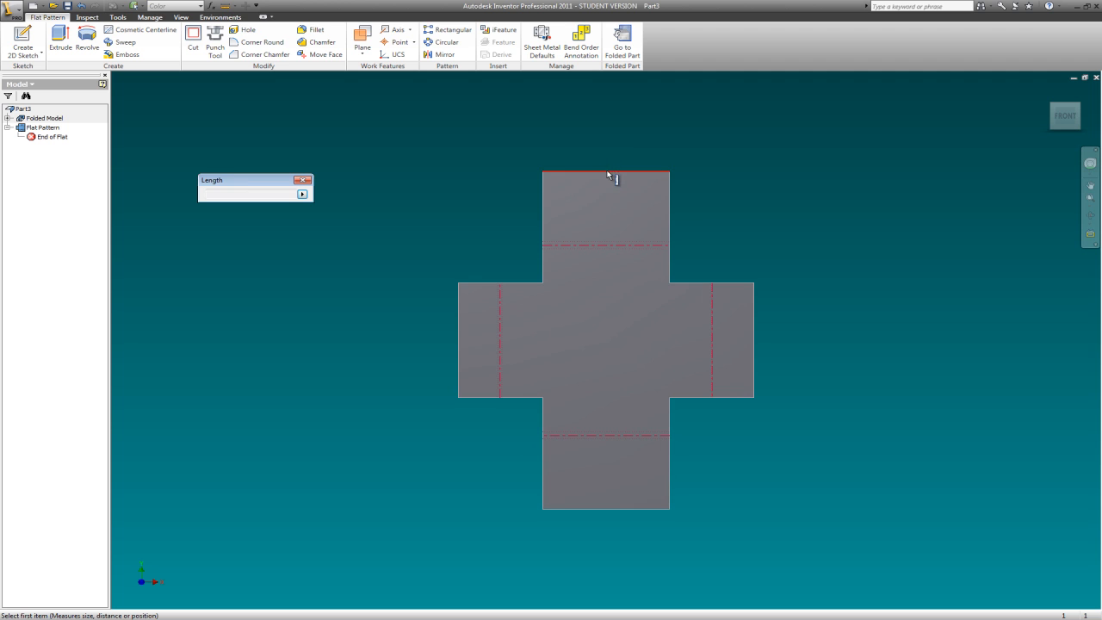
pyautogui.click(590, 509)
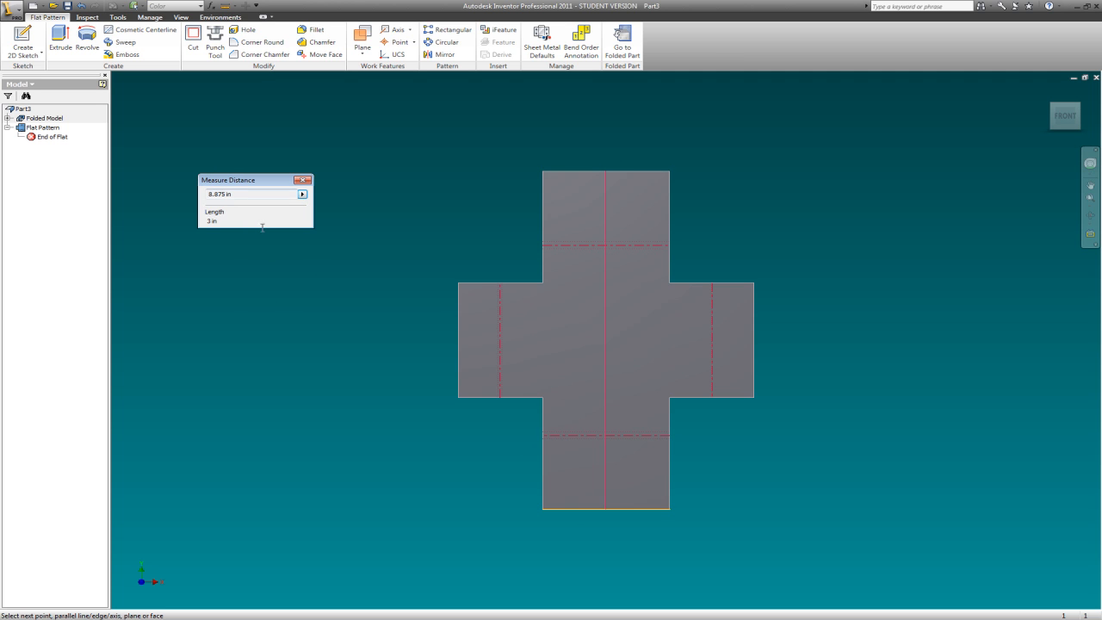
pyautogui.click(458, 333)
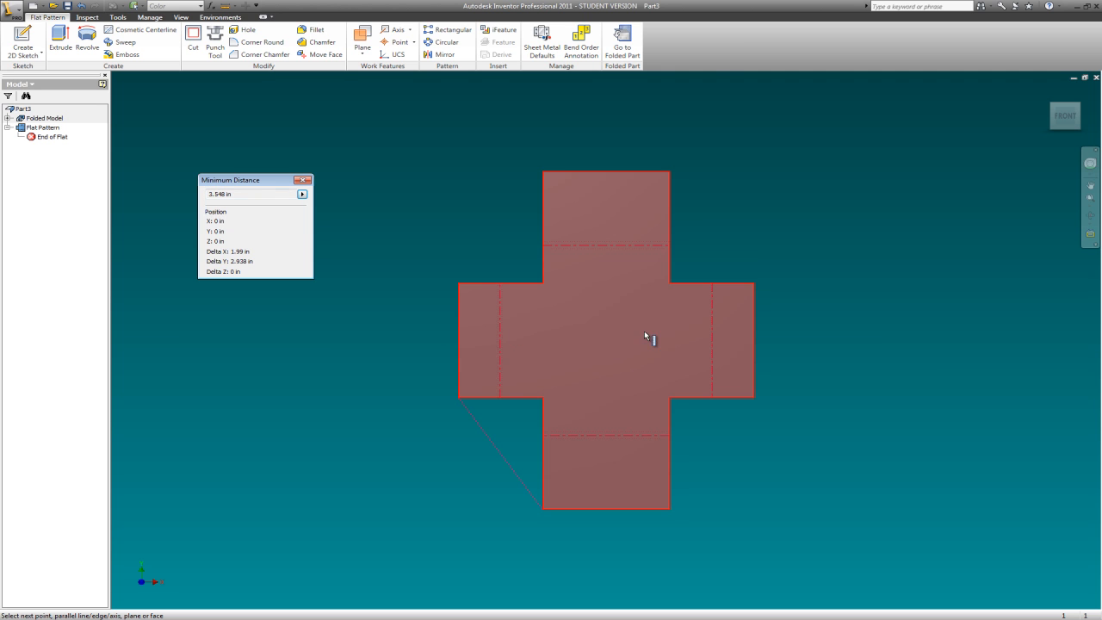
pyautogui.click(755, 338)
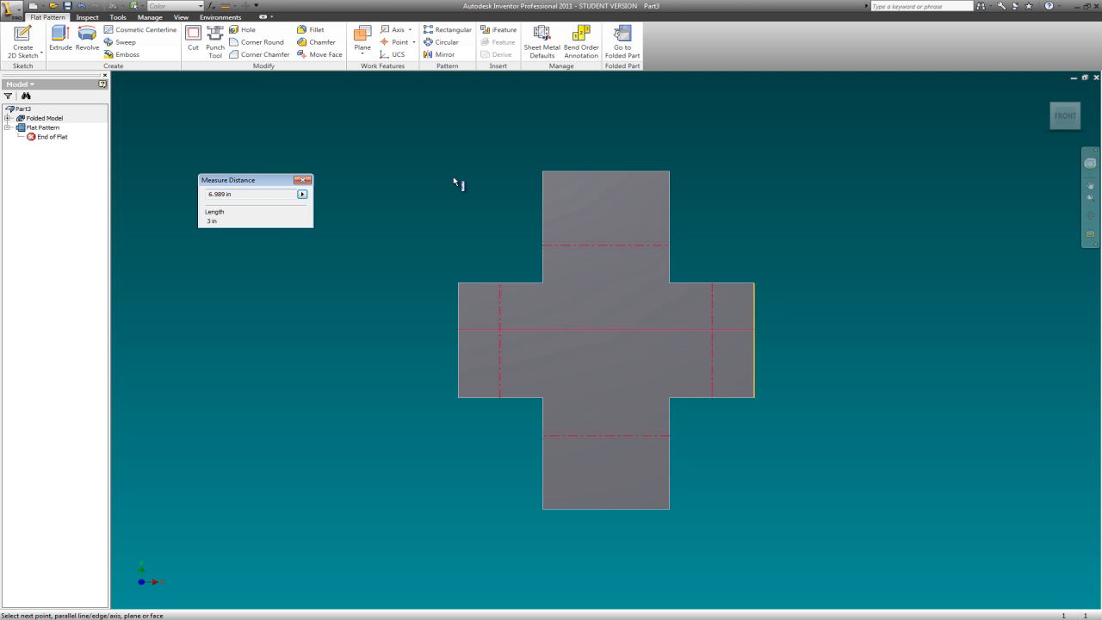
pyautogui.press('Escape')
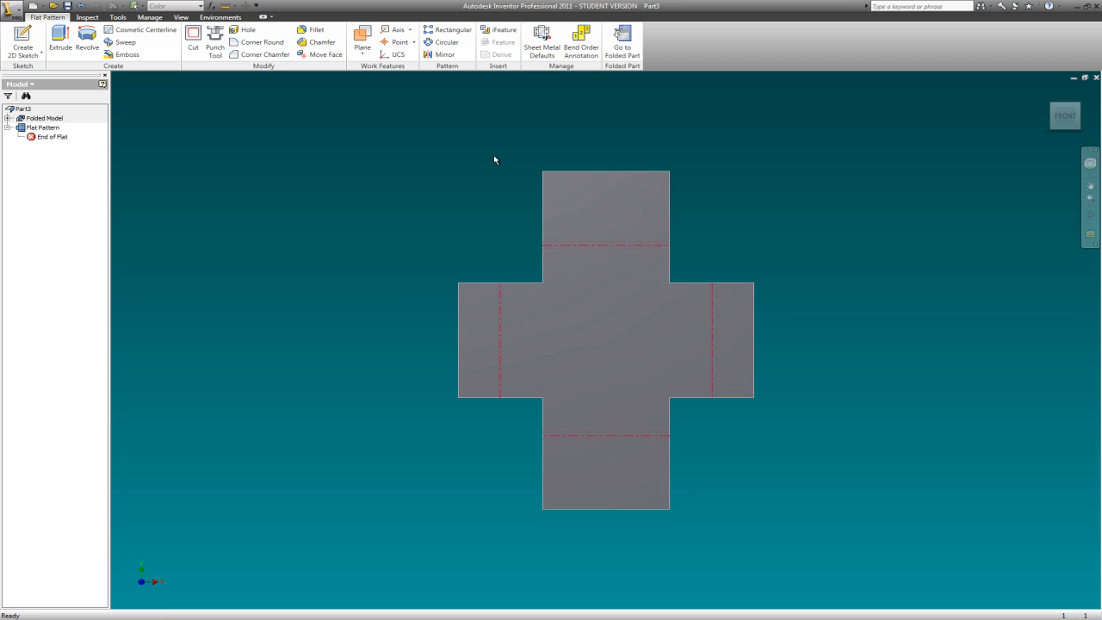
# - Measure the flat pattern's overall height again from its upper edge to its lower edge
pyautogui.click(226, 5)
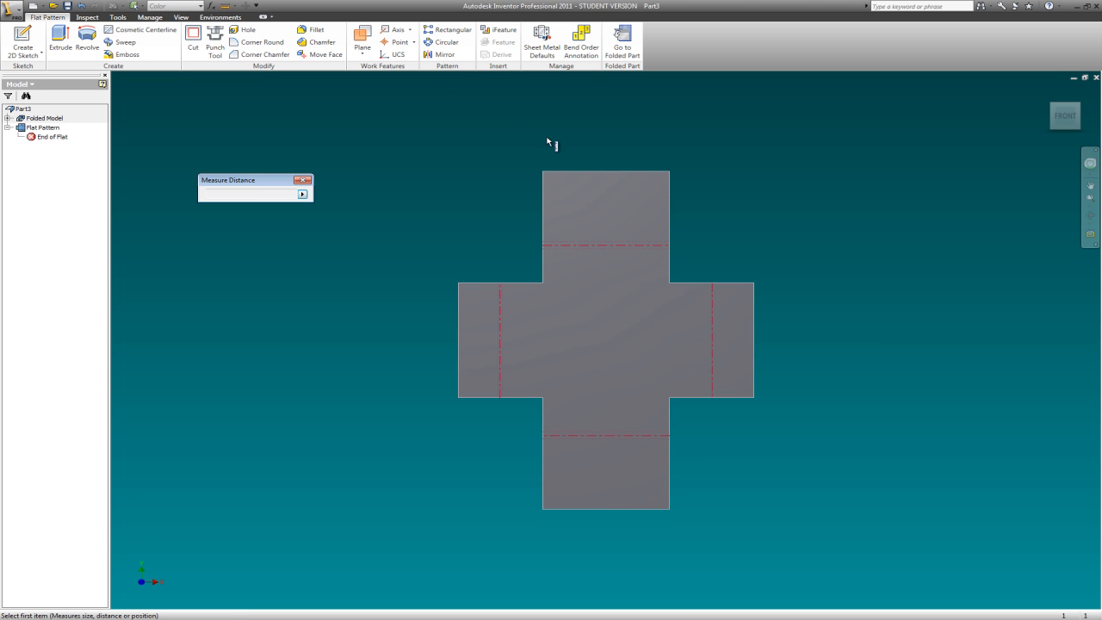
pyautogui.click(568, 171)
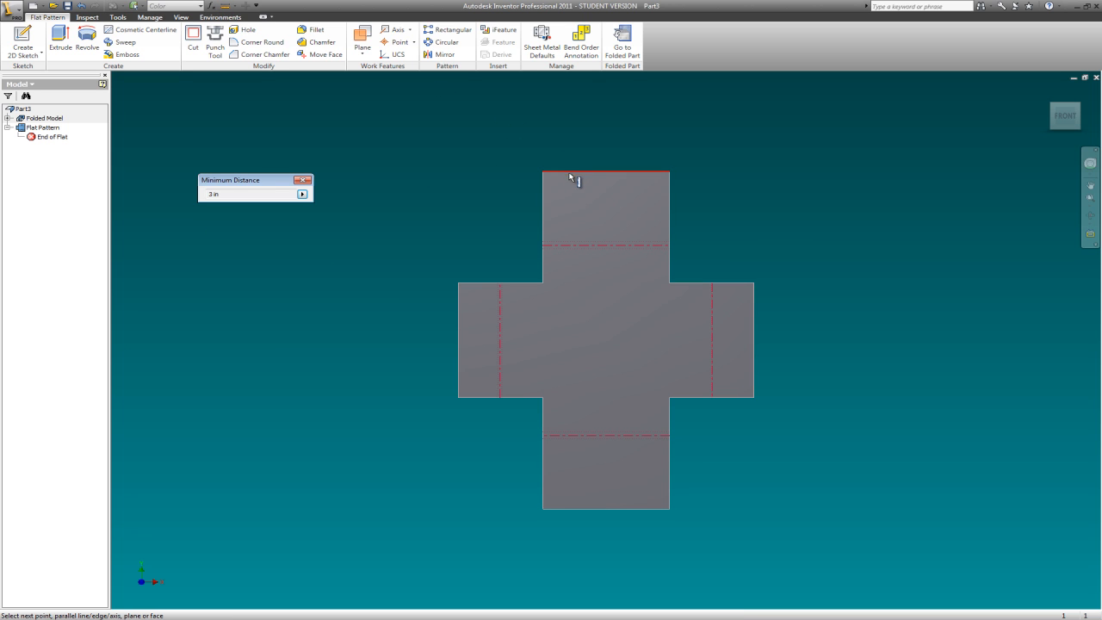
pyautogui.click(581, 508)
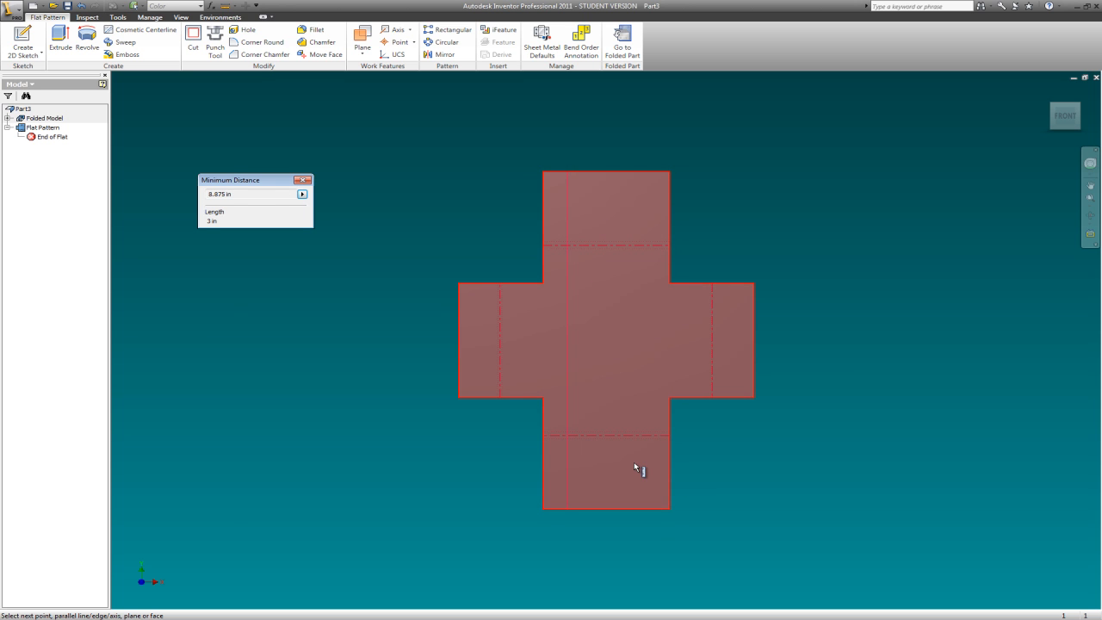
pyautogui.click(302, 180)
# - Return to the folded part and start a new sketch on the outer face of the lower 2 in flange
pyautogui.click(621, 44)
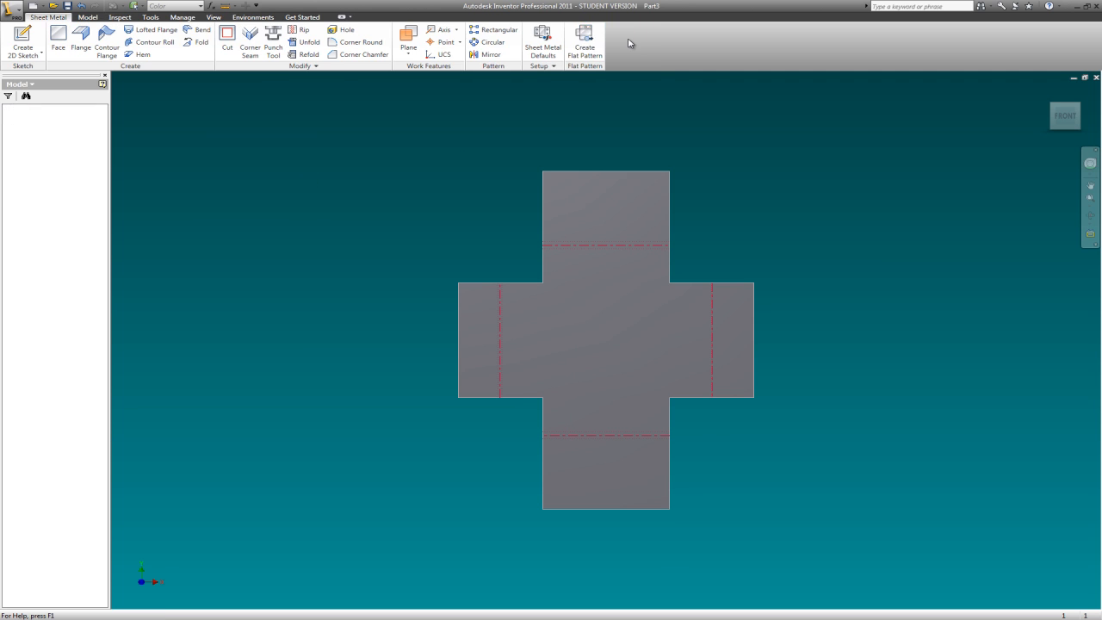
pyautogui.click(1054, 123)
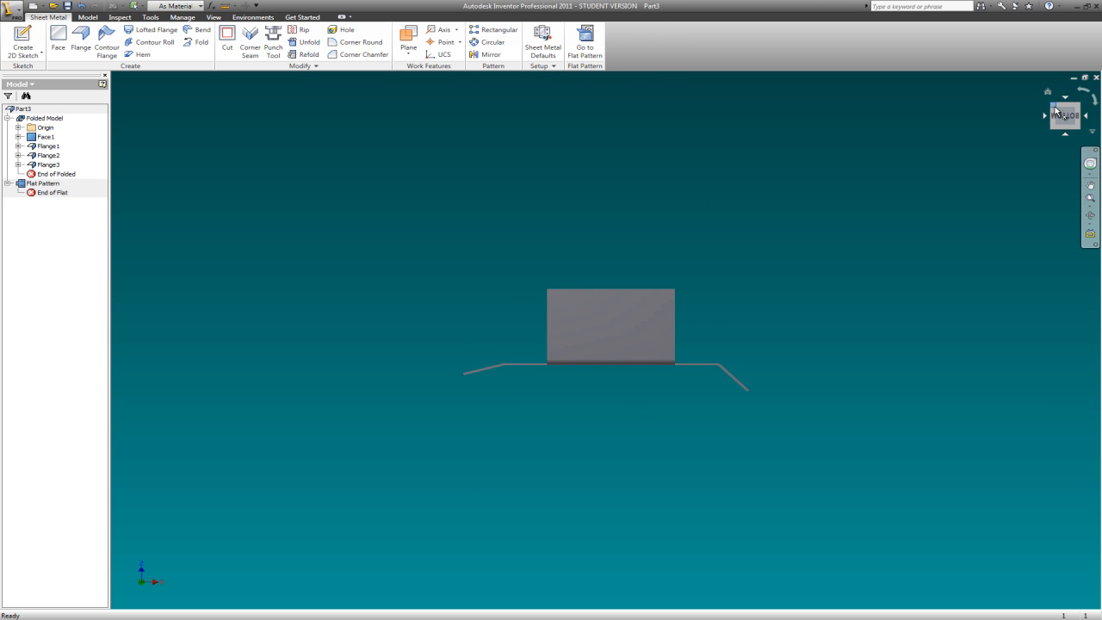
pyautogui.click(1056, 109)
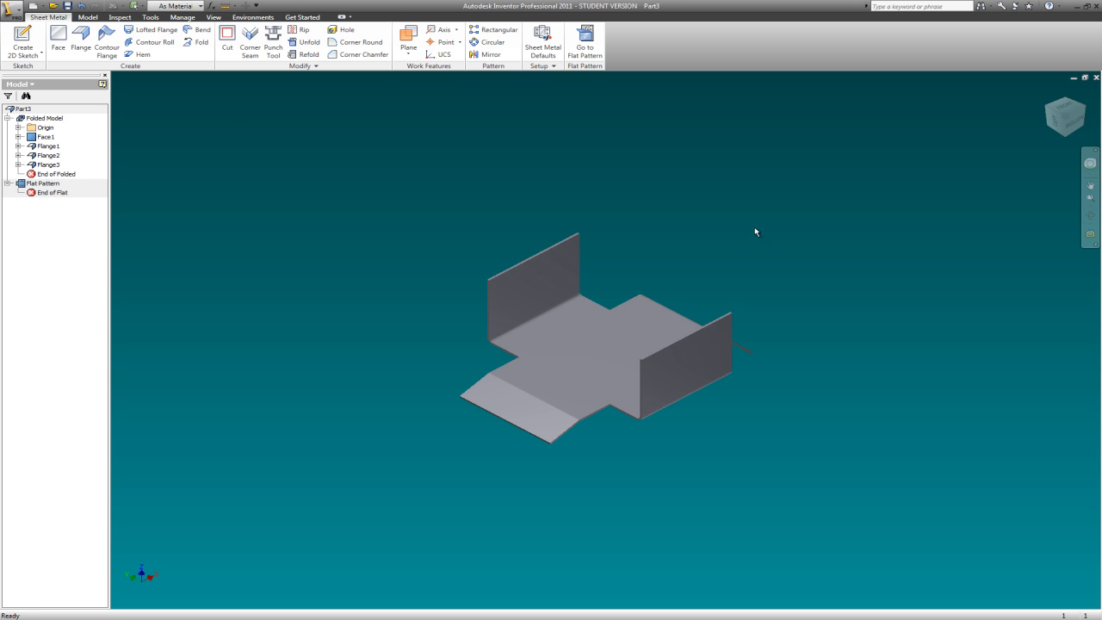
pyautogui.rightClick(681, 209)
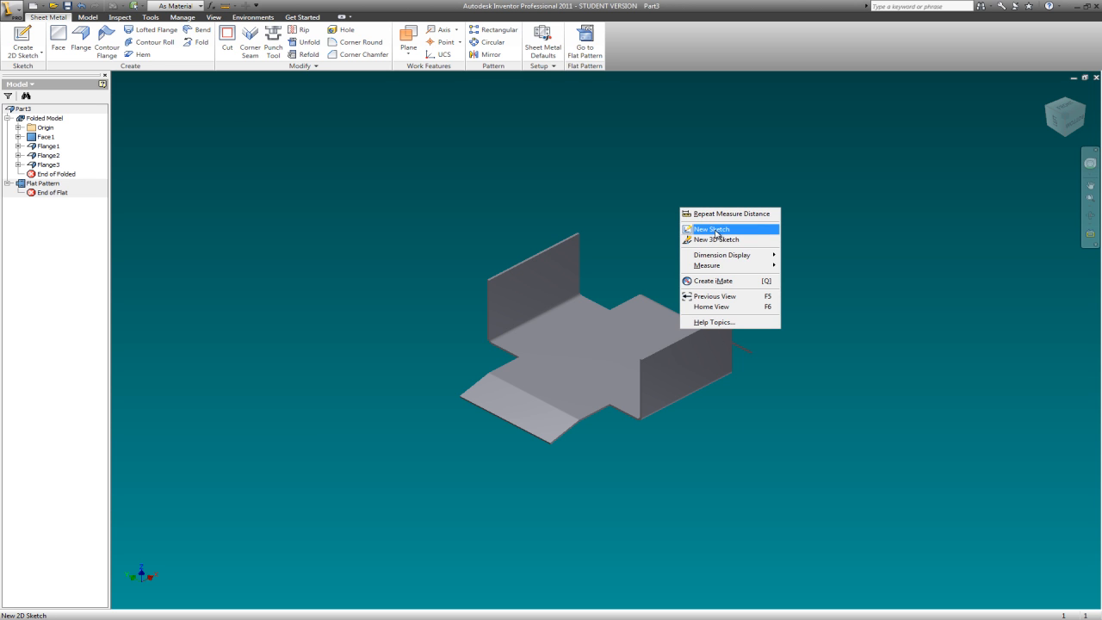
pyautogui.click(715, 230)
pyautogui.click(710, 364)
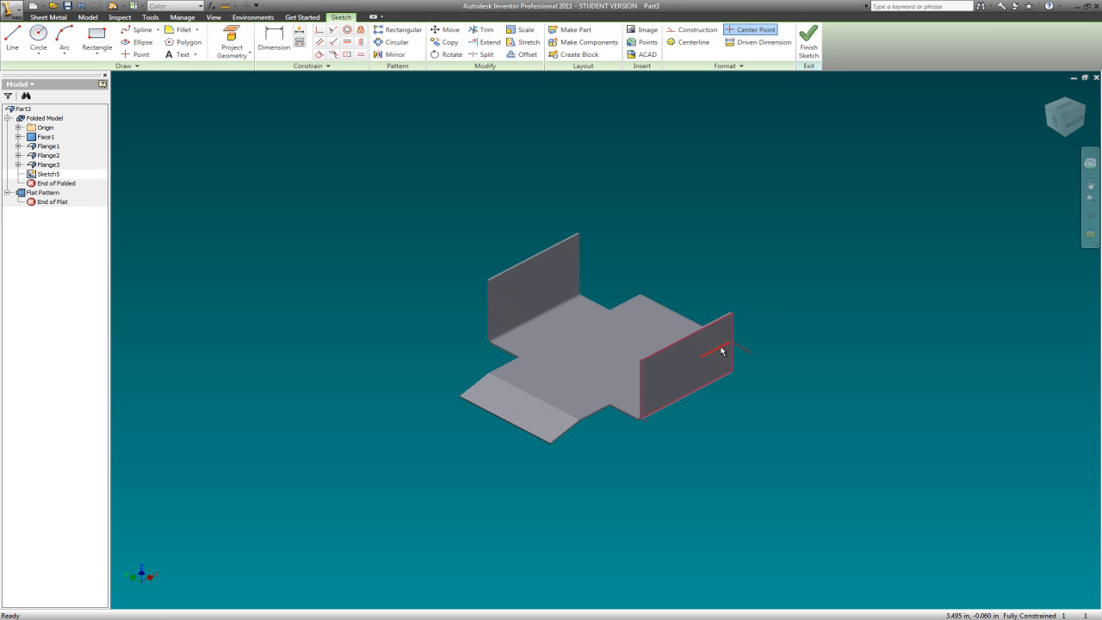
# - Sketch a small horizontal rectangle inside the flange face, slightly above its middle
pyautogui.click(1075, 123)
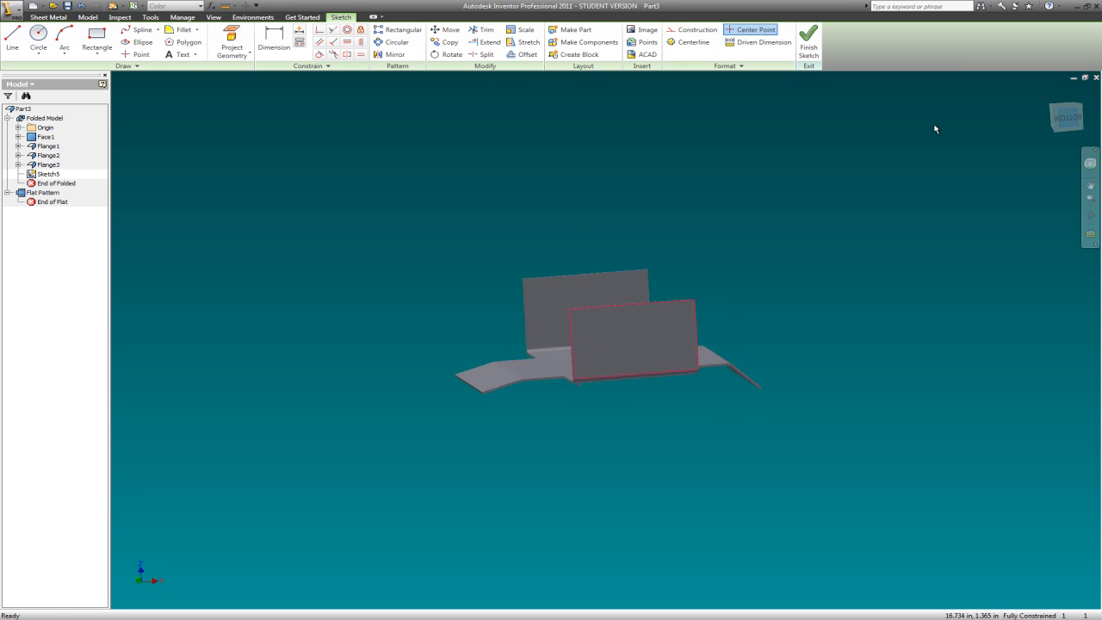
pyautogui.click(96, 39)
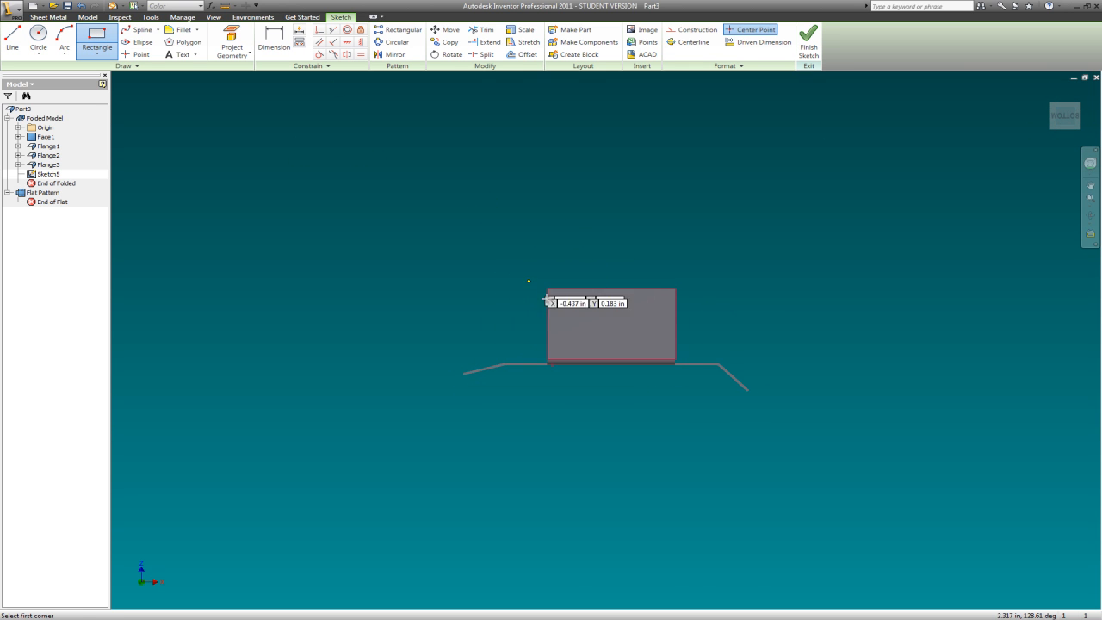
pyautogui.click(580, 312)
pyautogui.click(645, 329)
pyautogui.press('Escape')
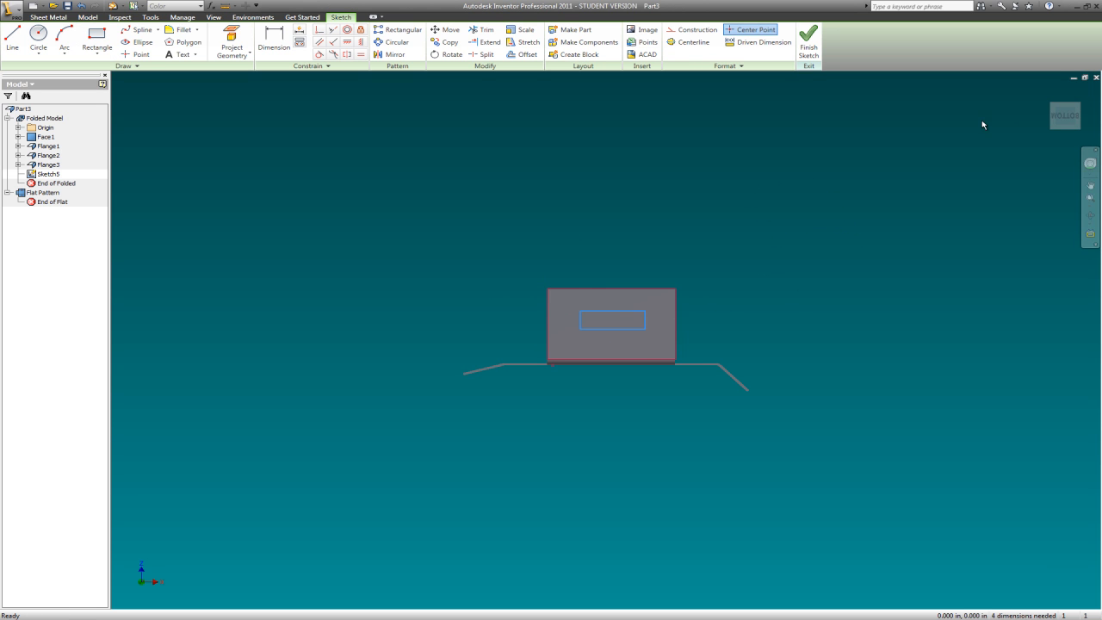
# - Finish the sketch and cut the rectangle with extents set to All, passing through both 2 in flanges
pyautogui.click(1052, 105)
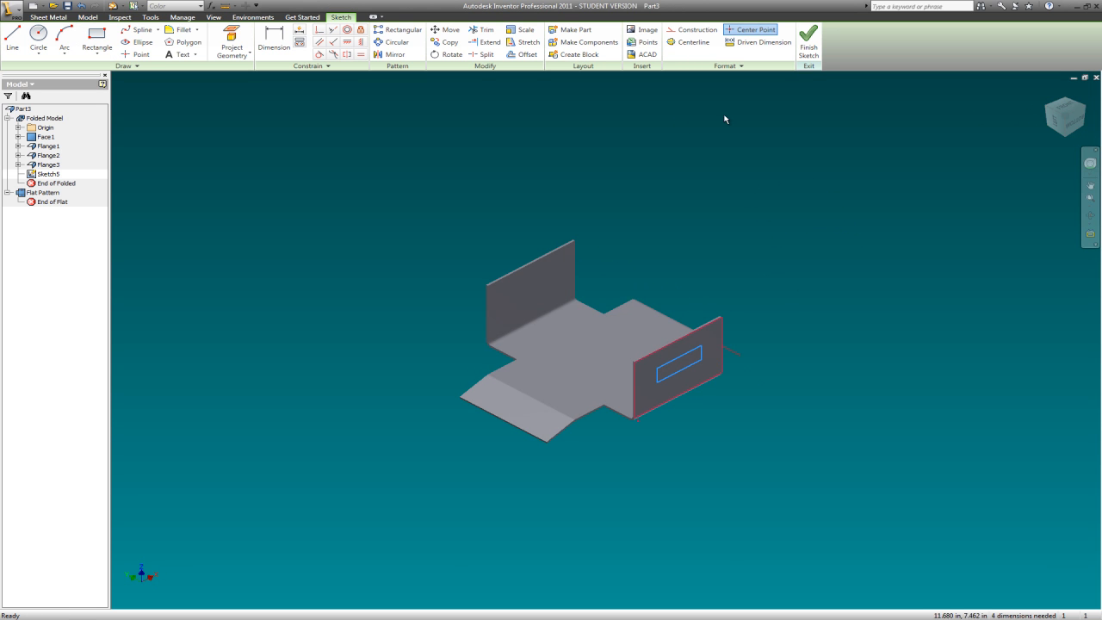
pyautogui.rightClick(232, 154)
pyautogui.click(257, 170)
pyautogui.click(227, 39)
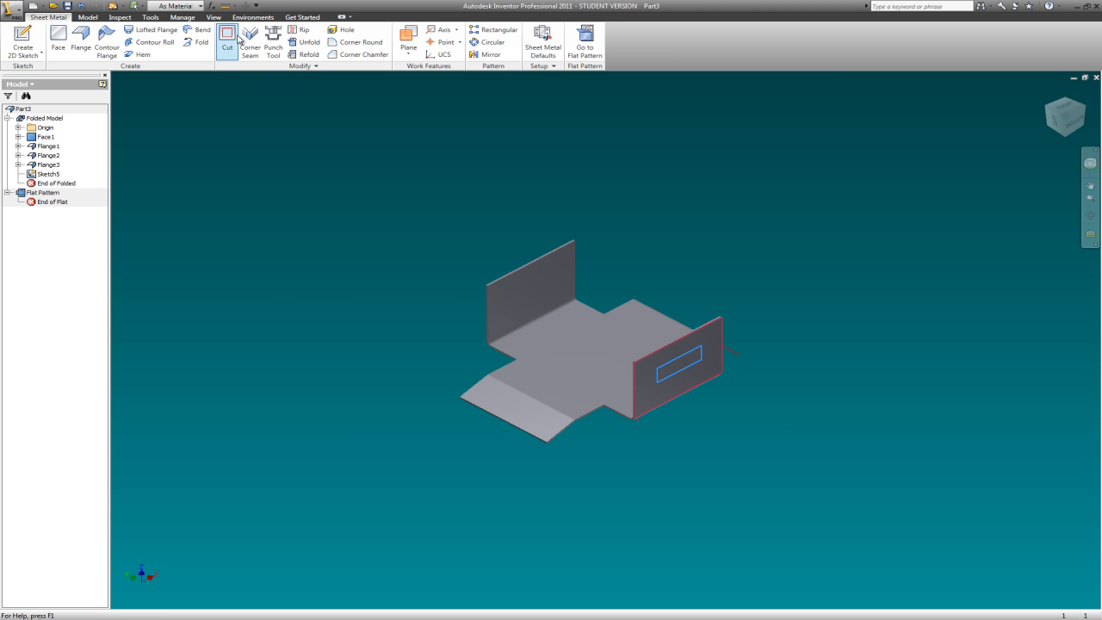
pyautogui.click(692, 362)
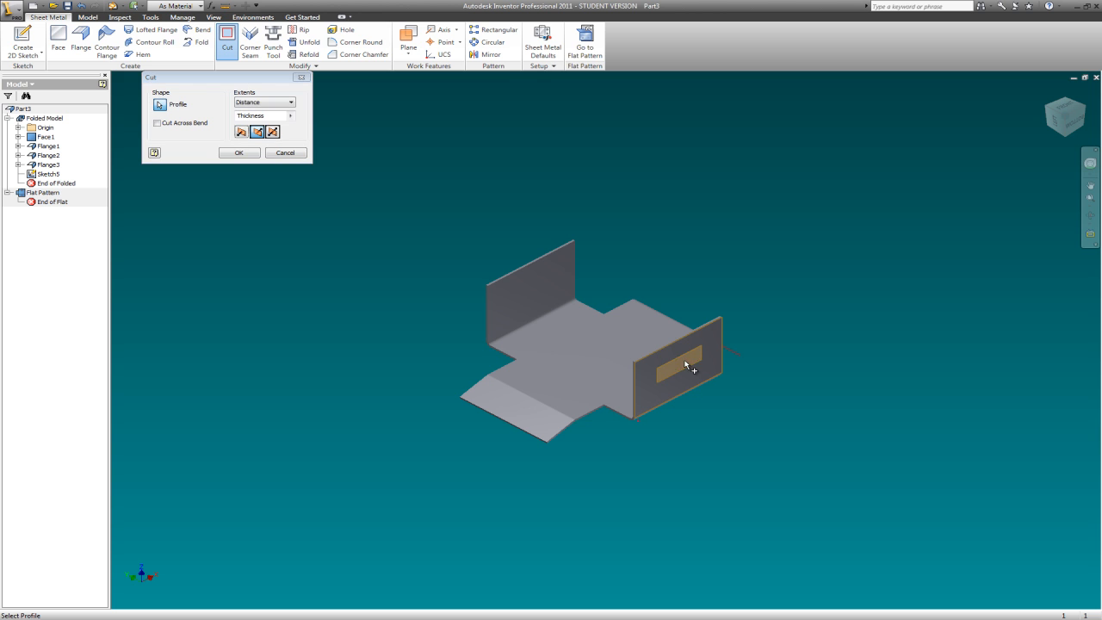
pyautogui.click(291, 103)
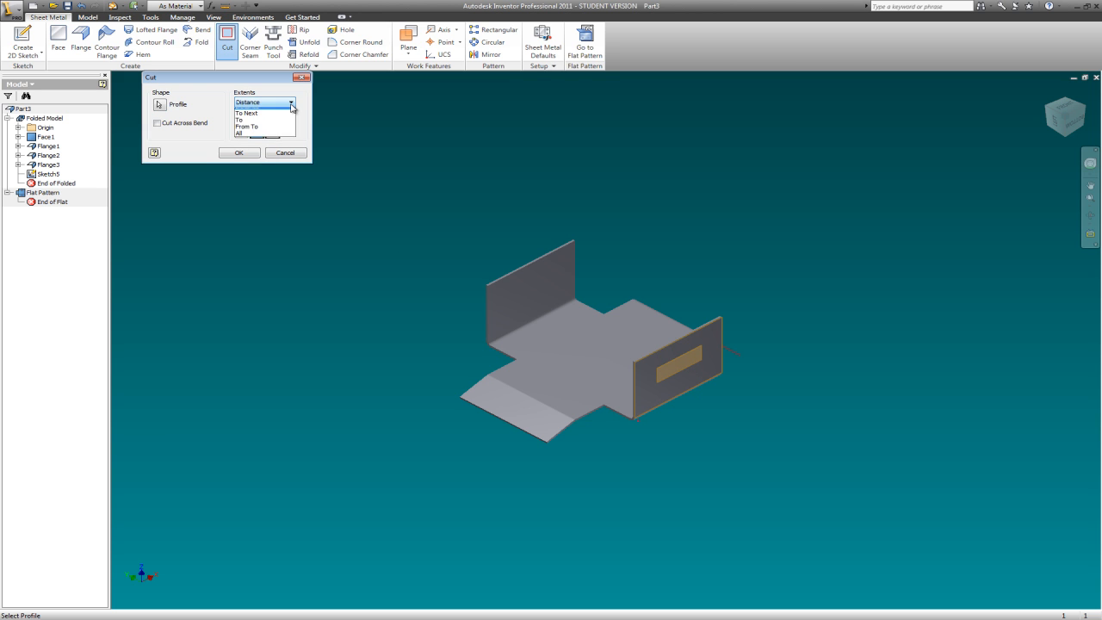
pyautogui.click(258, 138)
pyautogui.click(251, 154)
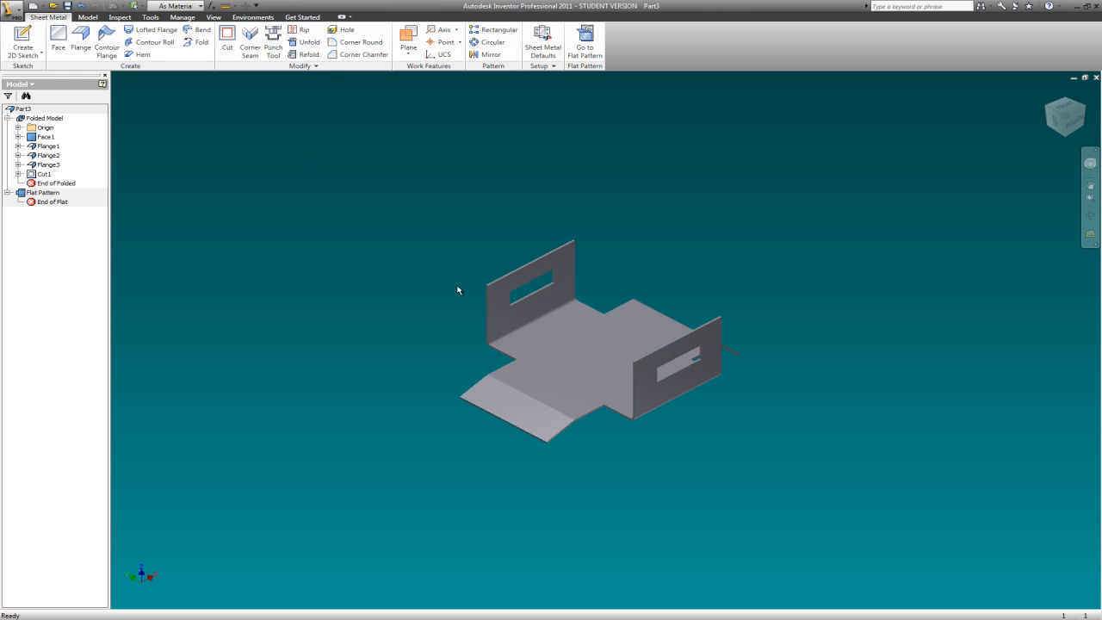
# - Start a new sketch on the inner face of the base plate between the two slotted flanges
pyautogui.scroll(5, 697, 305)
pyautogui.scroll(-6, 677, 299)
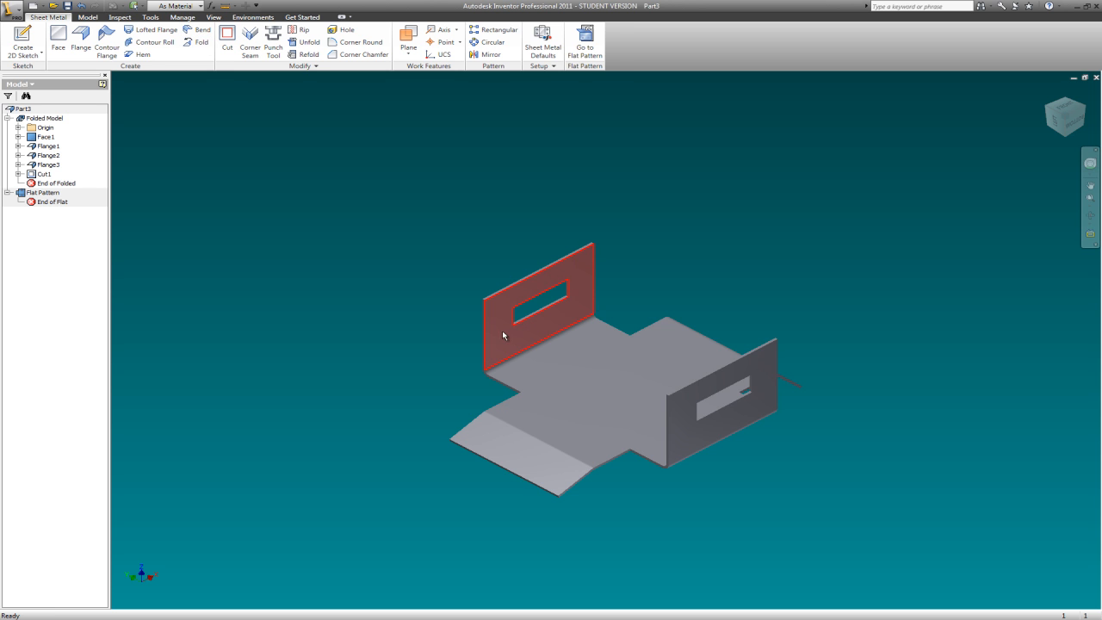
pyautogui.rightClick(589, 370)
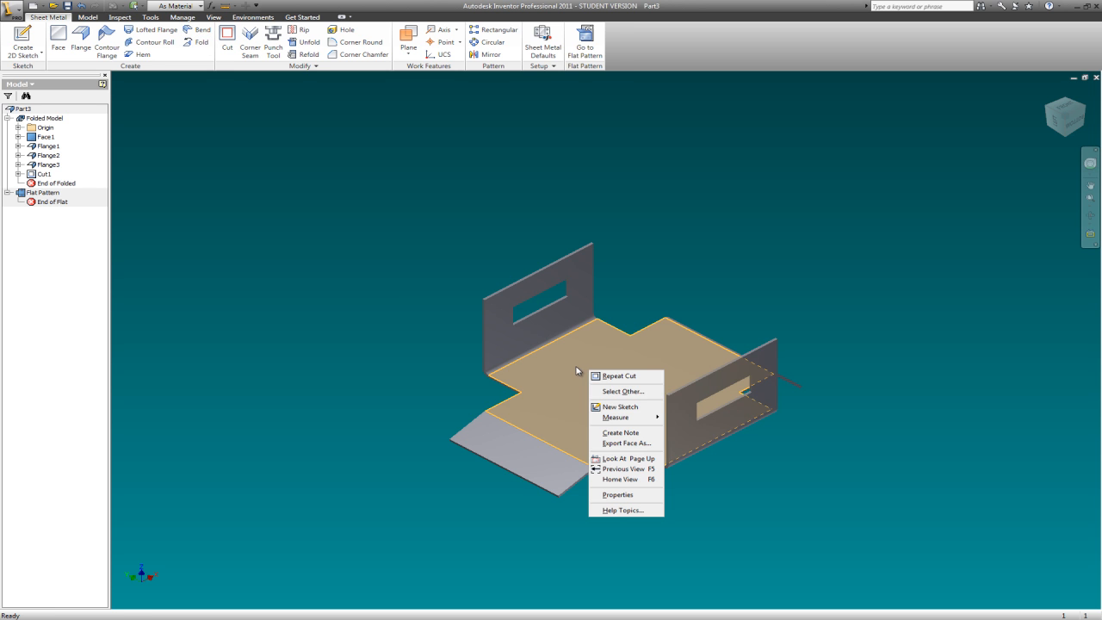
pyautogui.click(627, 406)
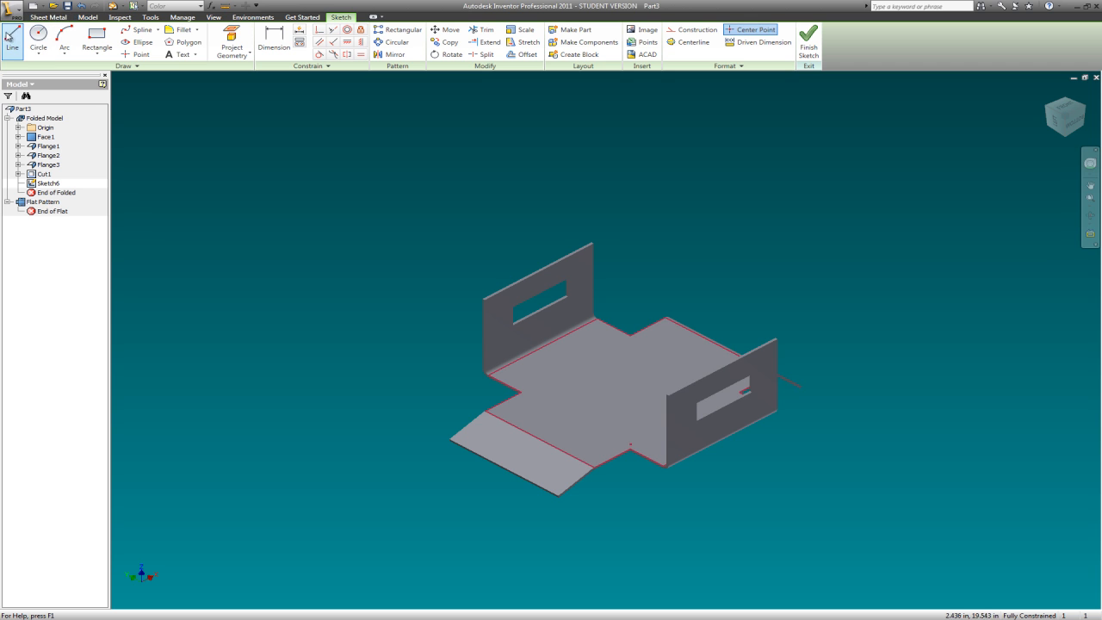
# - Draw a construction line about 3 in long across the base plate, parallel to the angled flange's bend, and finish the sketch
pyautogui.click(692, 29)
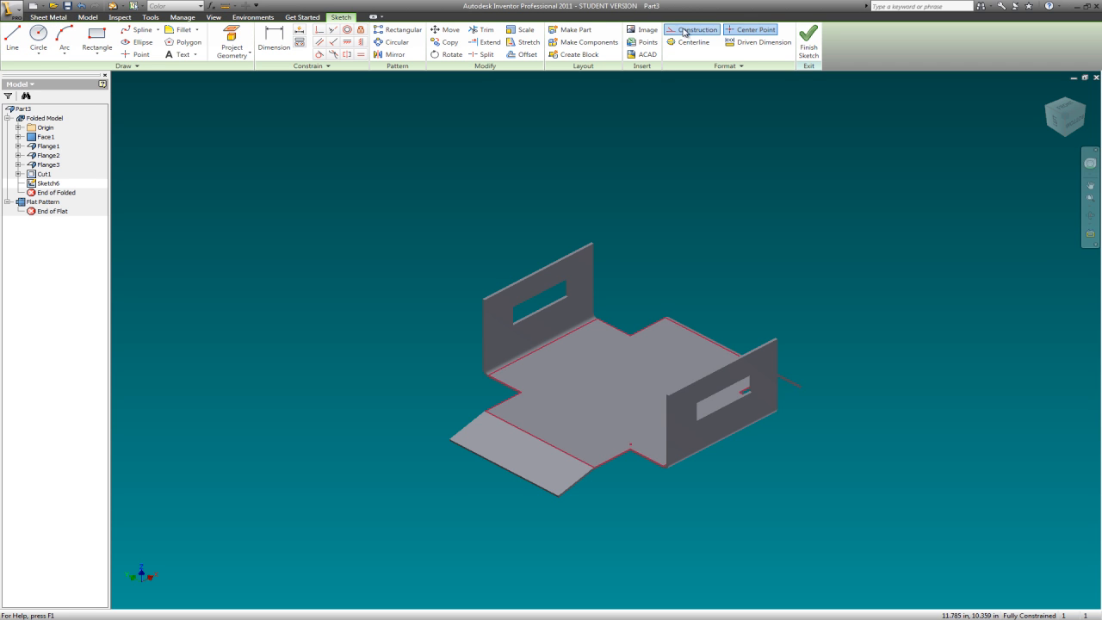
pyautogui.click(17, 37)
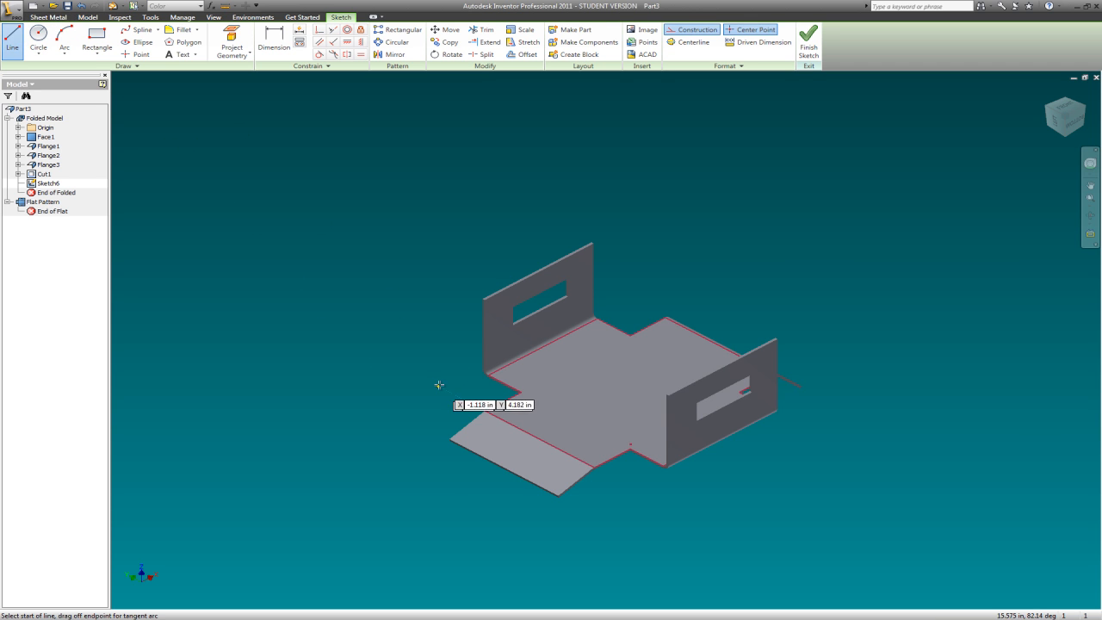
pyautogui.scroll(2, 582, 399)
pyautogui.scroll(-6, 558, 401)
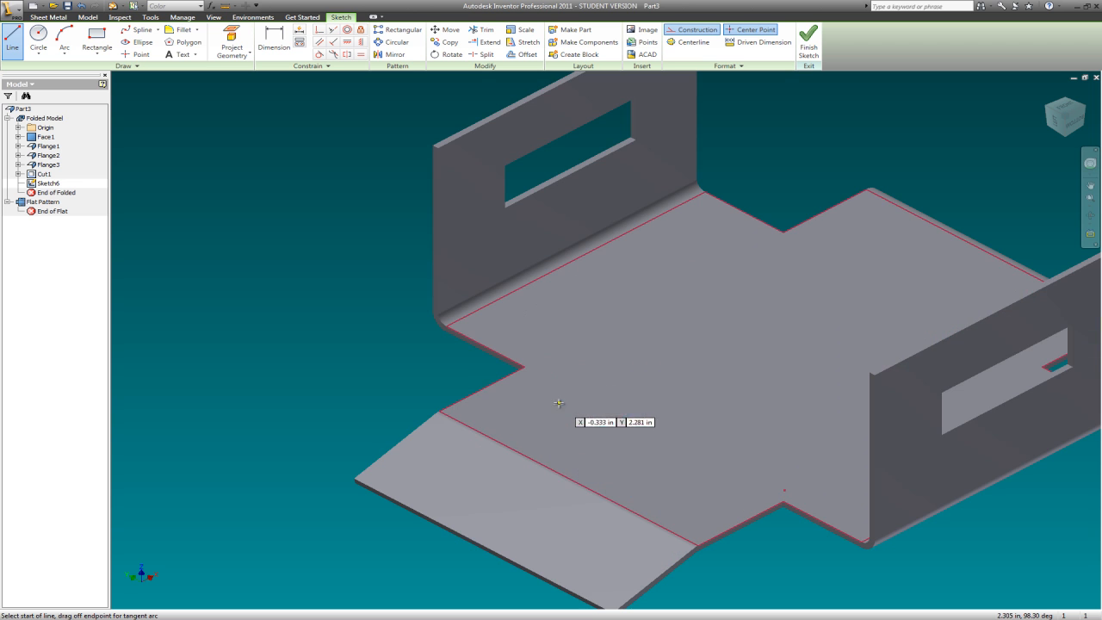
pyautogui.click(480, 388)
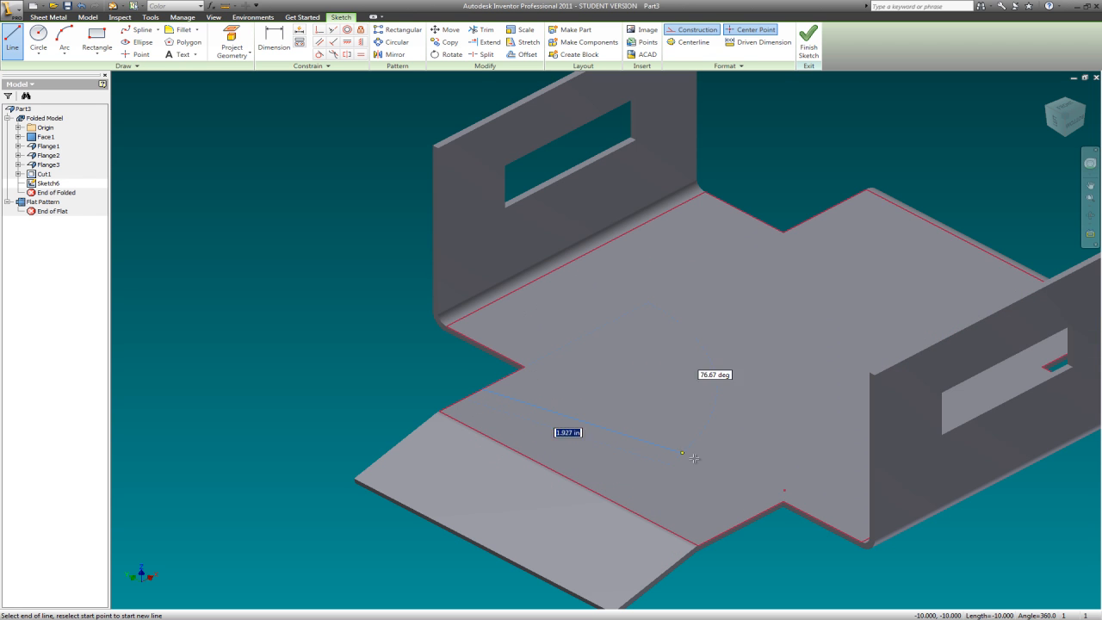
pyautogui.doubleClick(740, 523)
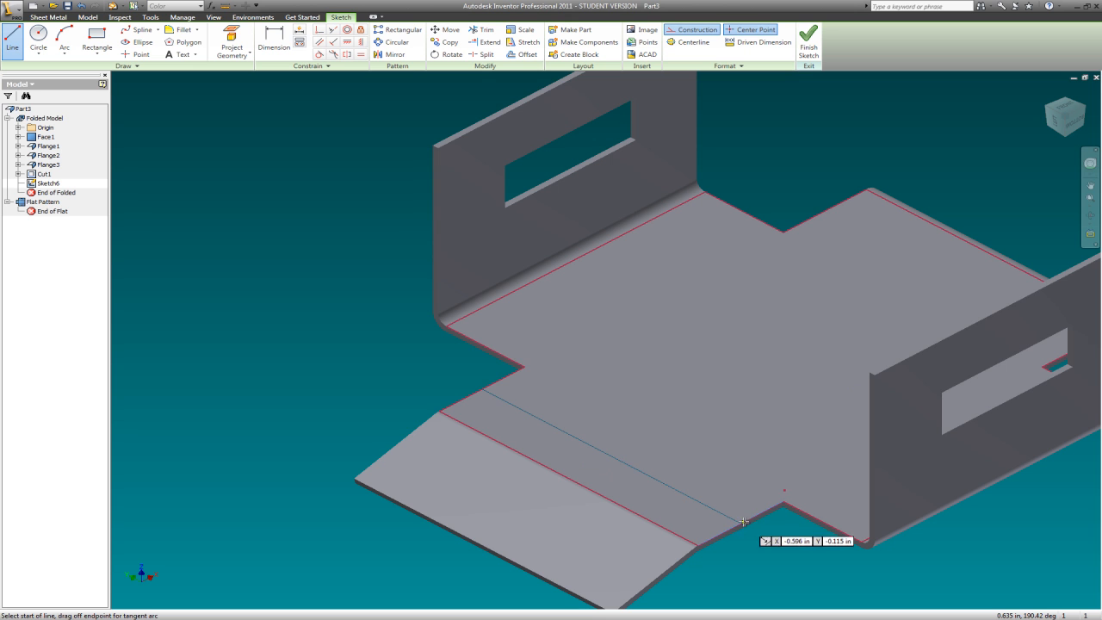
pyautogui.press('Escape')
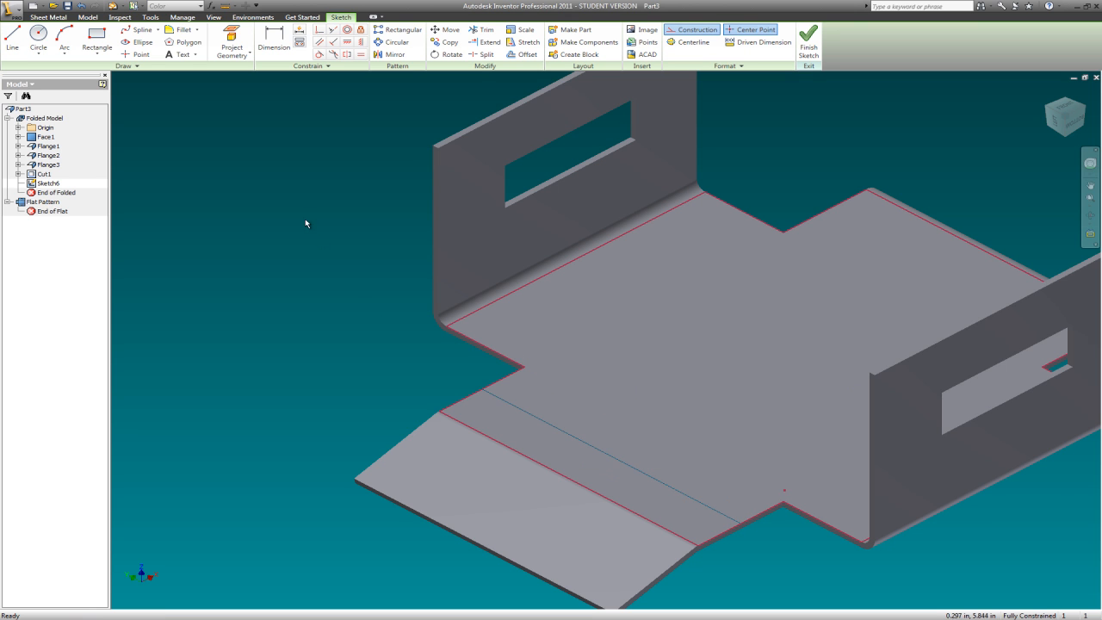
pyautogui.rightClick(269, 202)
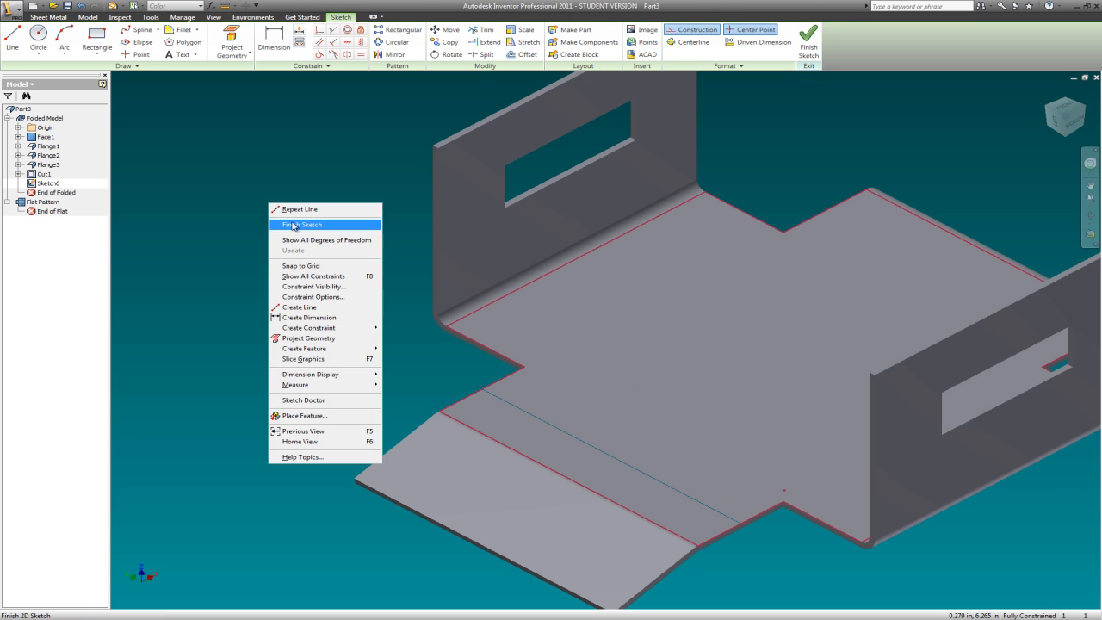
pyautogui.click(292, 223)
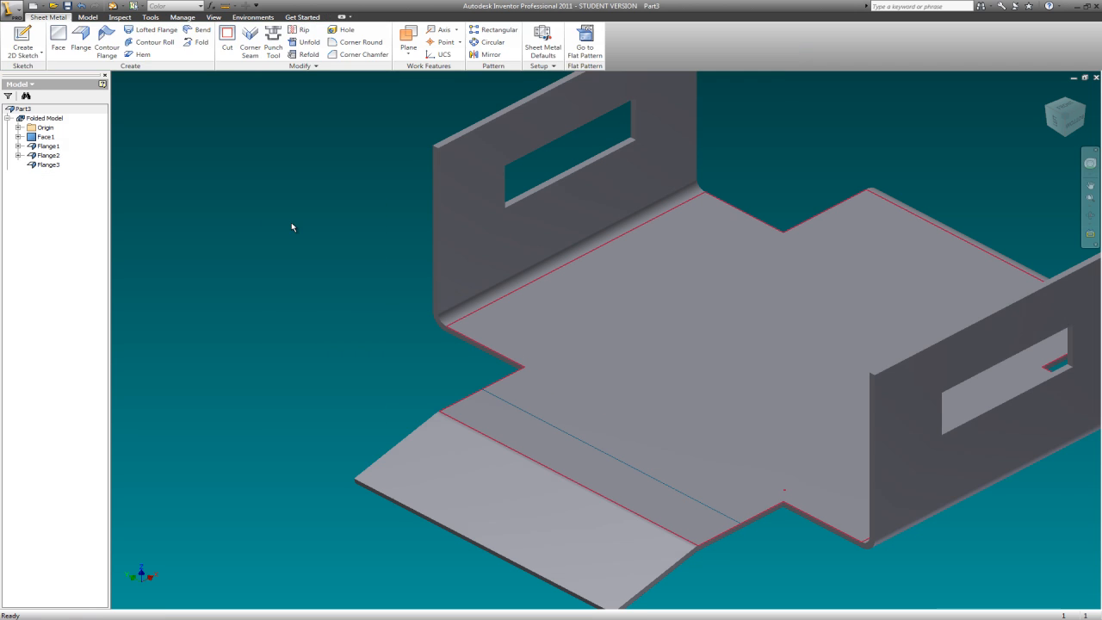
# - Fold the base plate 90 degrees along the sketched line, with the fold location set so the bend begins at the line
pyautogui.click(203, 45)
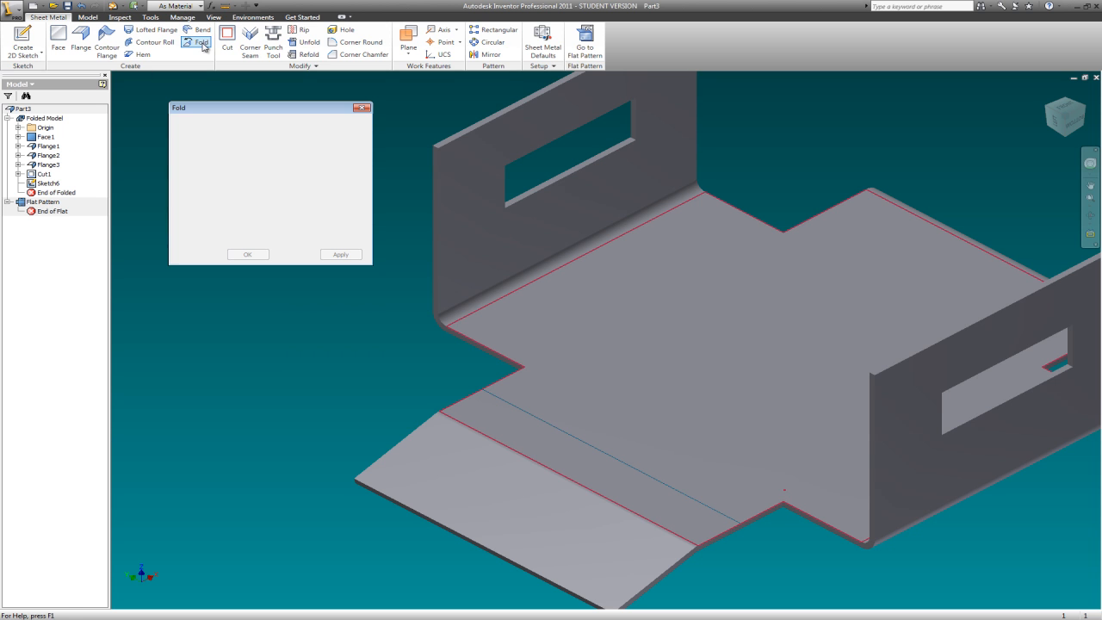
pyautogui.click(521, 409)
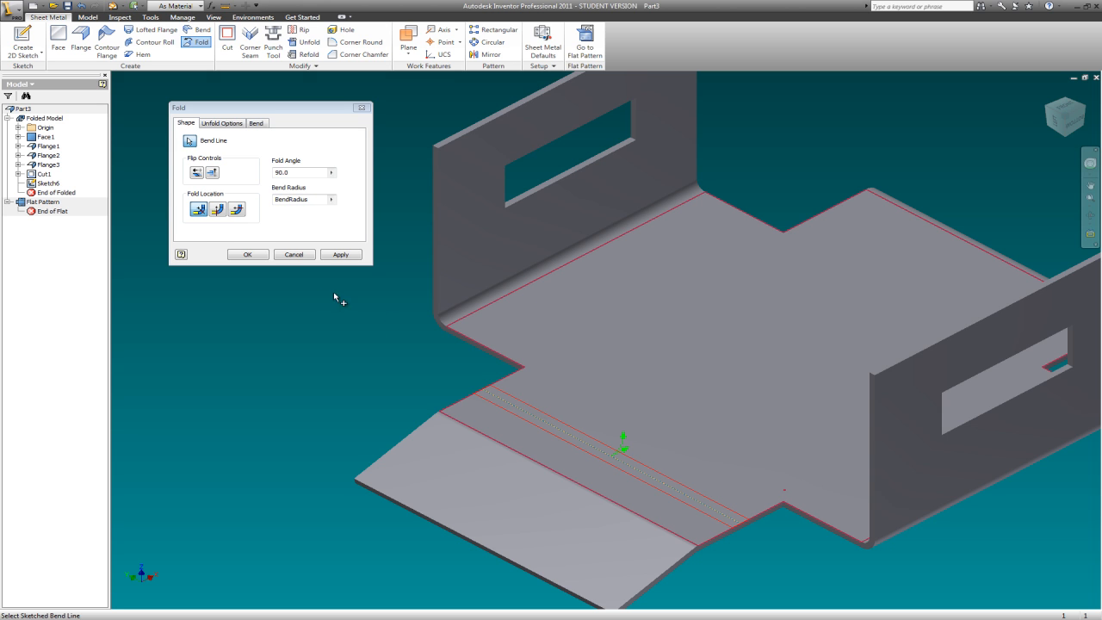
pyautogui.click(203, 213)
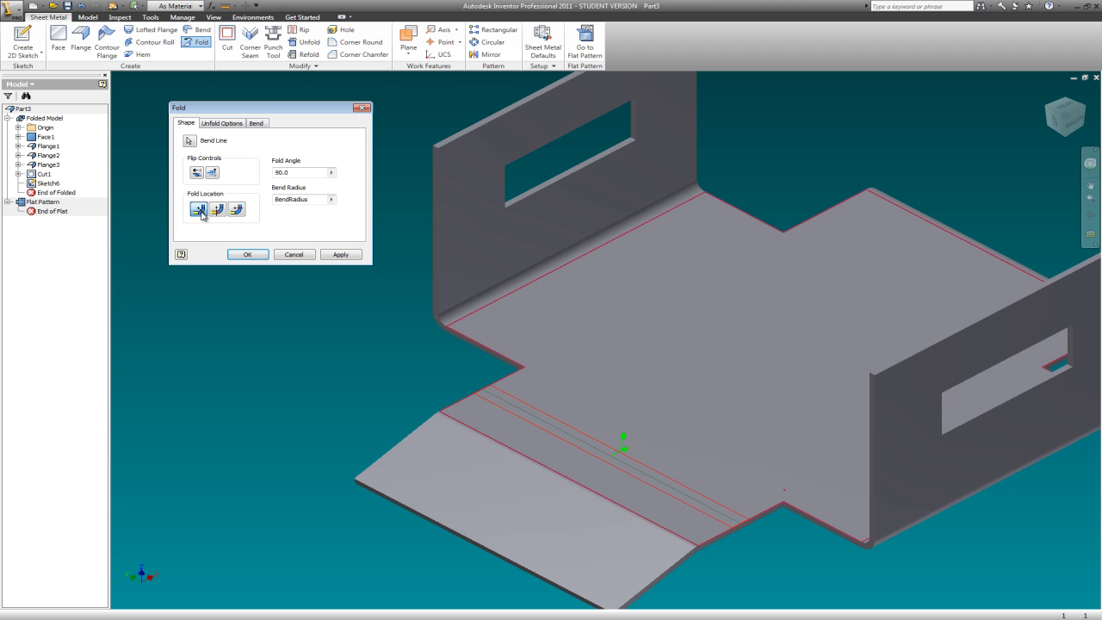
pyautogui.click(219, 211)
pyautogui.click(235, 209)
pyautogui.click(218, 211)
pyautogui.click(338, 255)
pyautogui.scroll(-4, 554, 377)
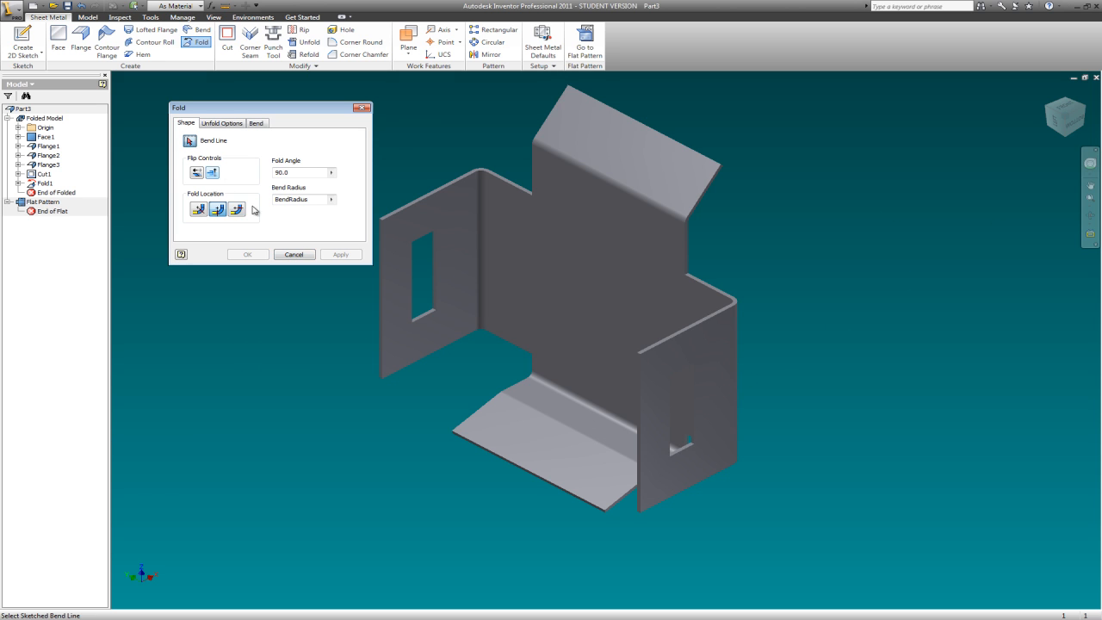
pyautogui.click(363, 108)
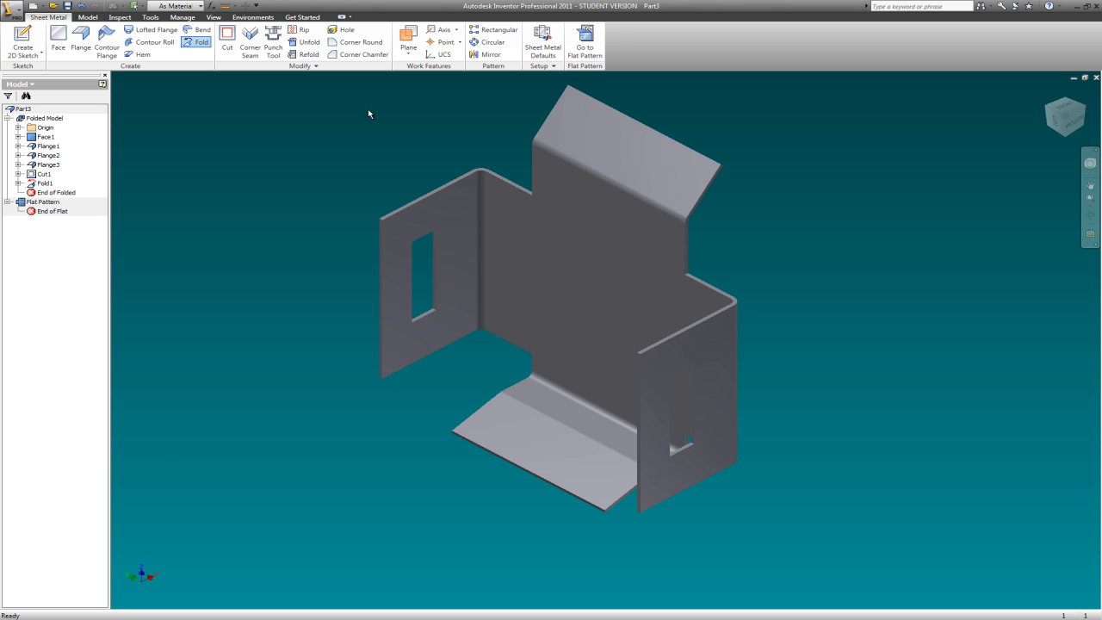
# - Turn the part around and start a new sketch on the outer face of the base plate
pyautogui.click(1083, 106)
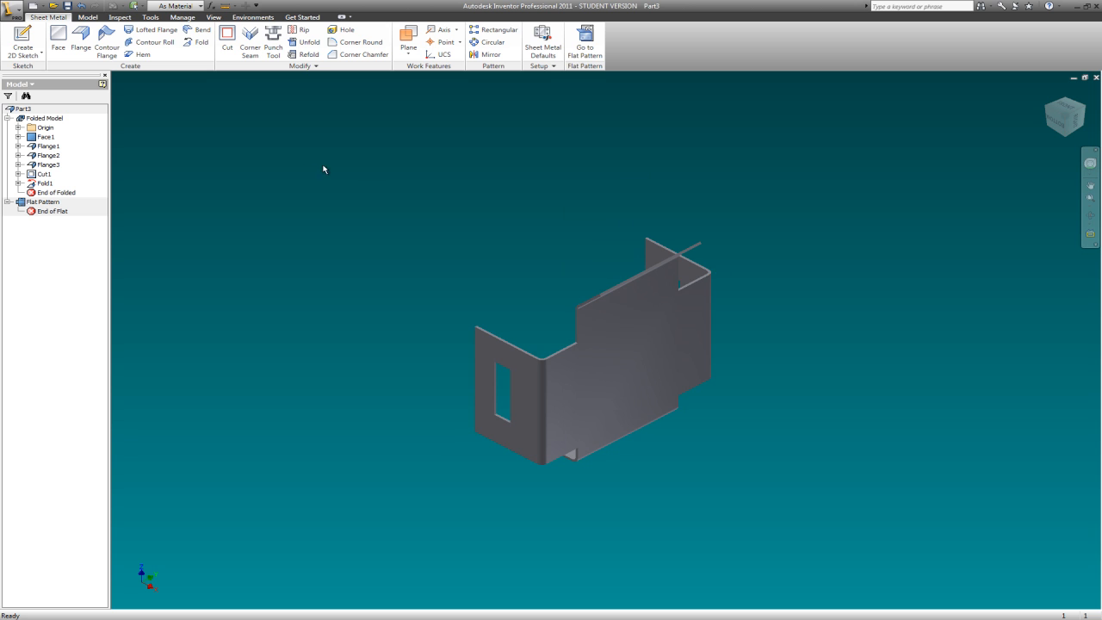
pyautogui.rightClick(307, 191)
pyautogui.click(339, 209)
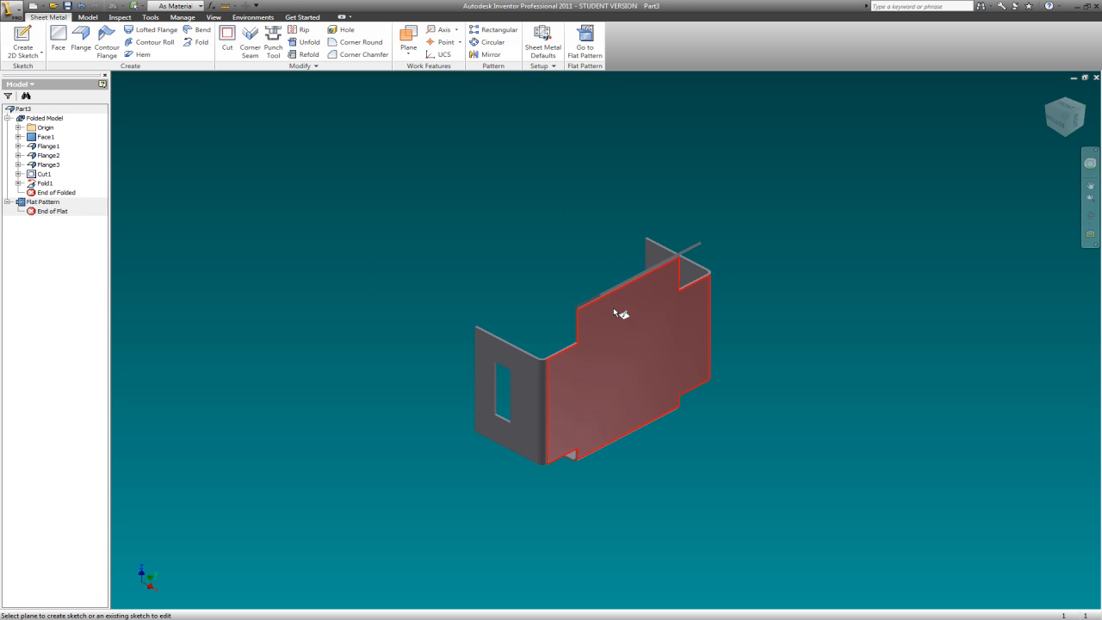
pyautogui.click(635, 313)
# - Draw a slanted construction line about 3.02 in long across the base plate's narrow upper end and finish the sketch
pyautogui.click(699, 35)
pyautogui.click(12, 39)
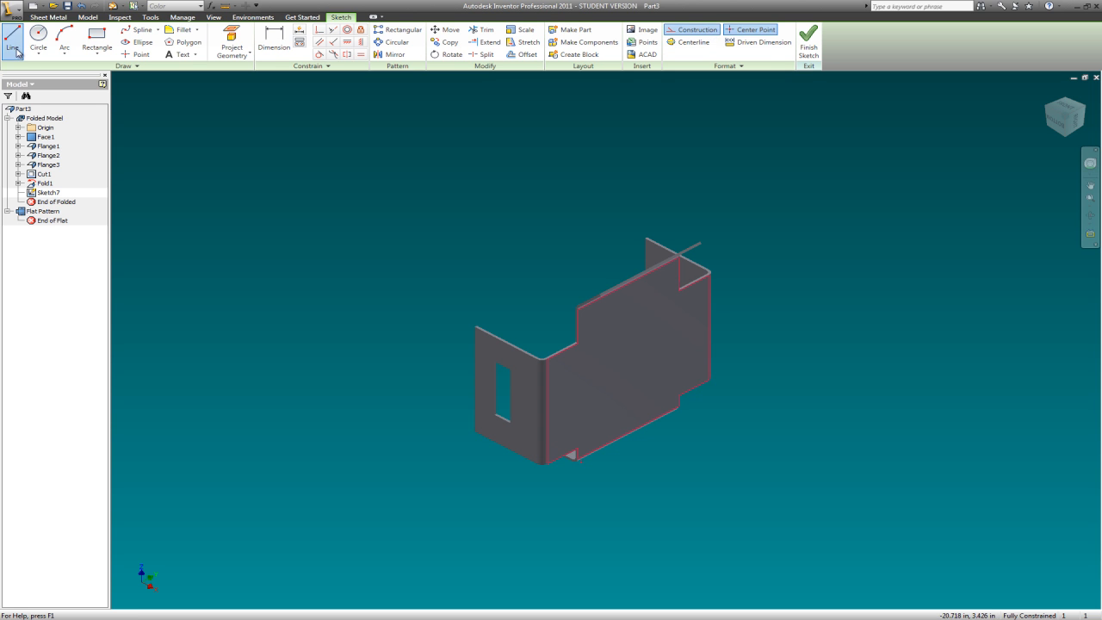
pyautogui.scroll(2, 683, 273)
pyautogui.scroll(-4, 683, 273)
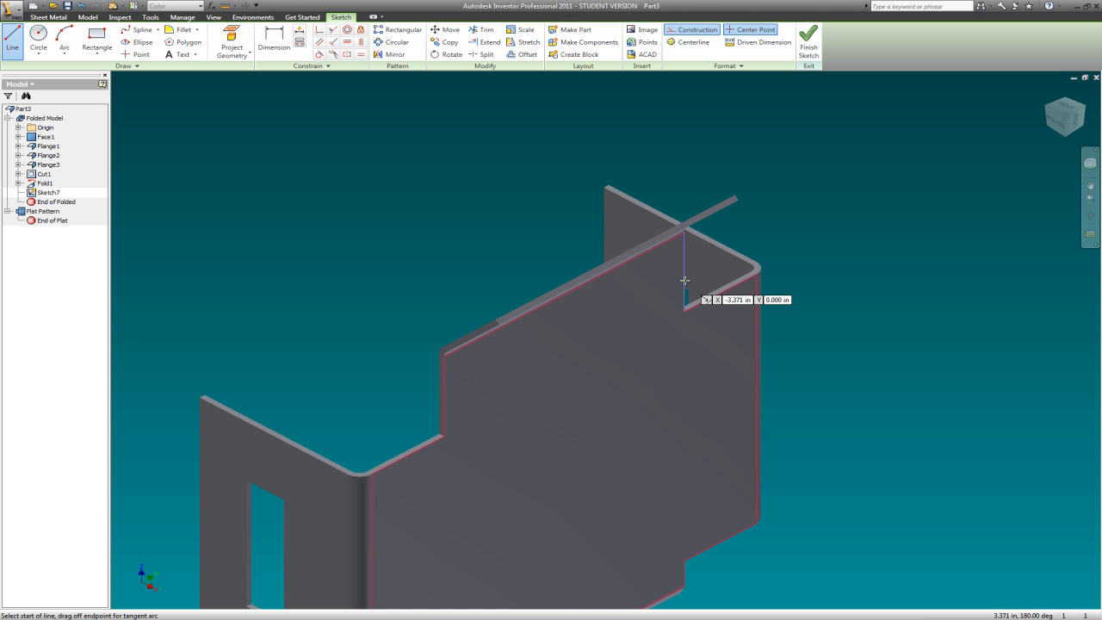
pyautogui.click(684, 281)
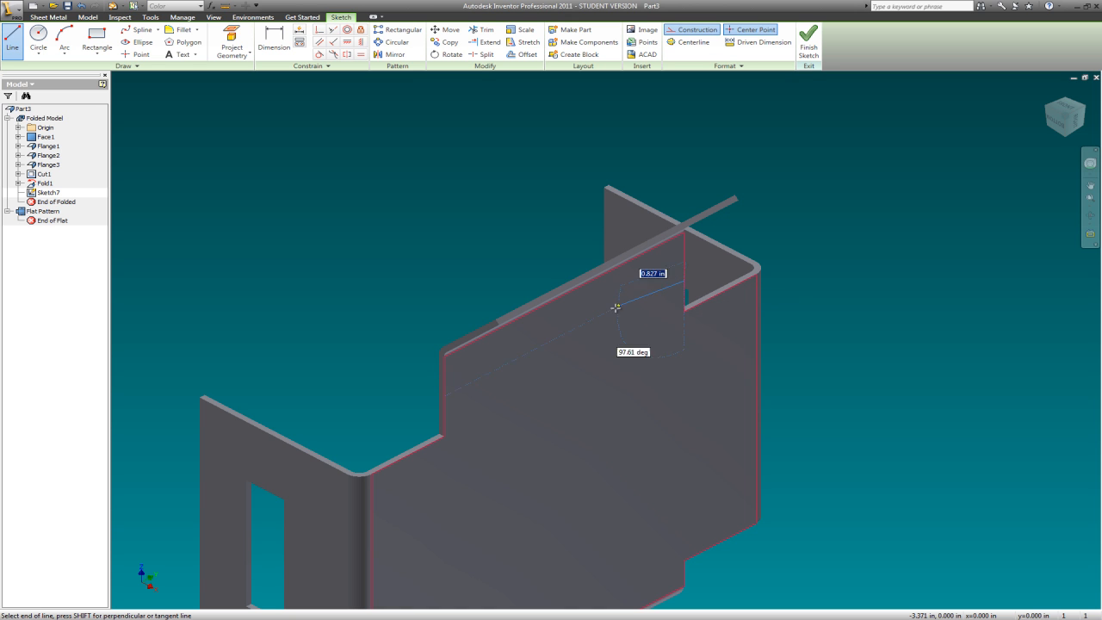
pyautogui.click(466, 393)
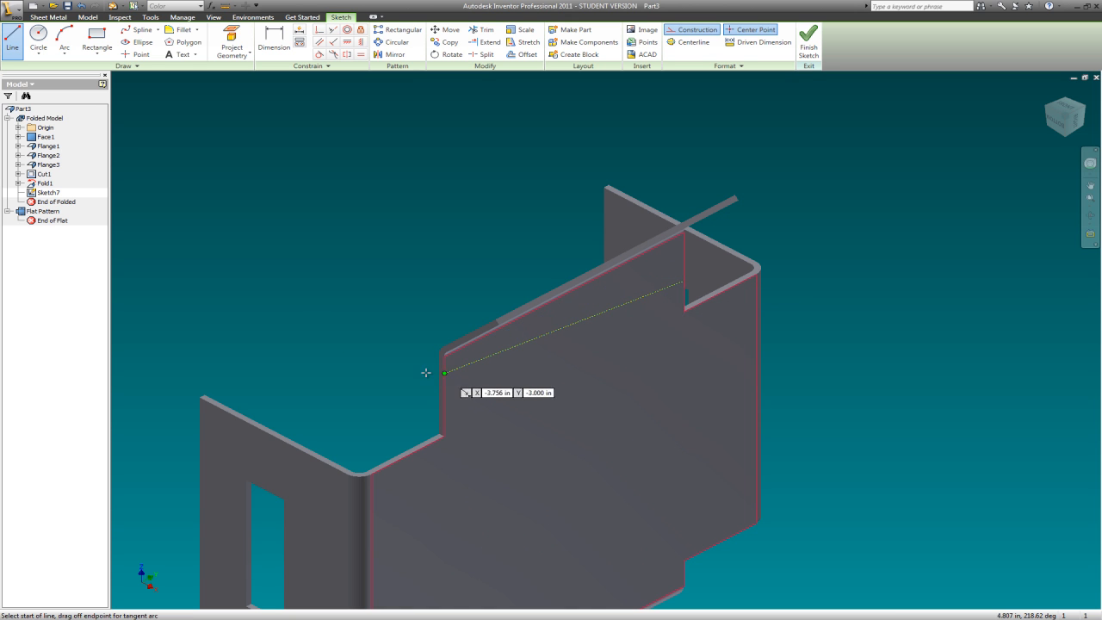
pyautogui.press('Escape')
pyautogui.rightClick(297, 221)
pyautogui.click(328, 241)
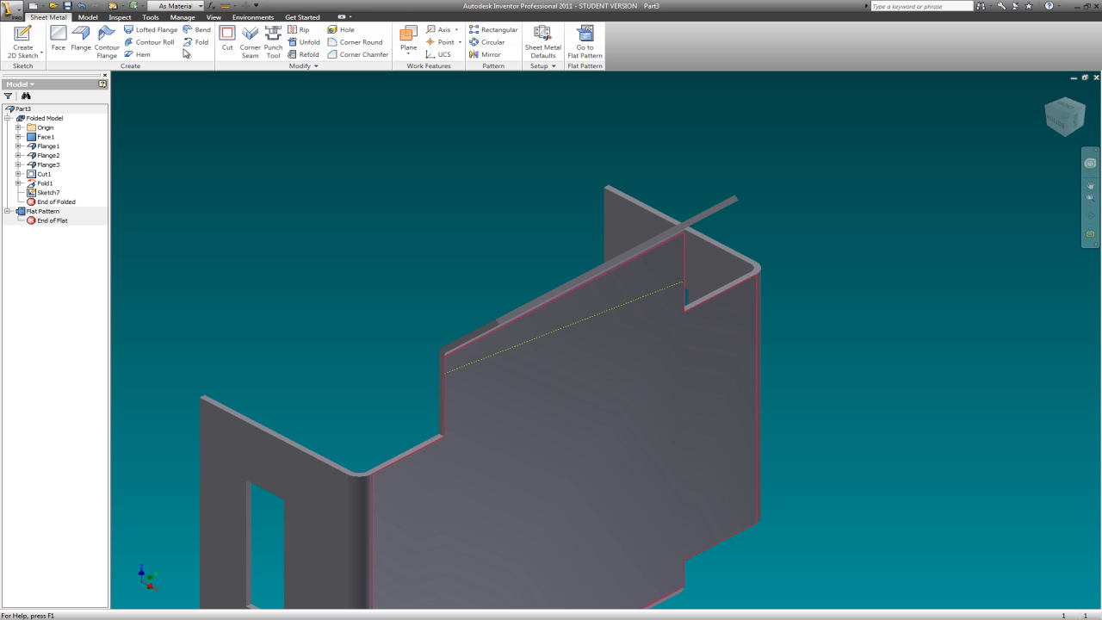
# - Fold the base plate 90 degrees along the slanted line, keeping the fold centred on the line
pyautogui.click(87, 18)
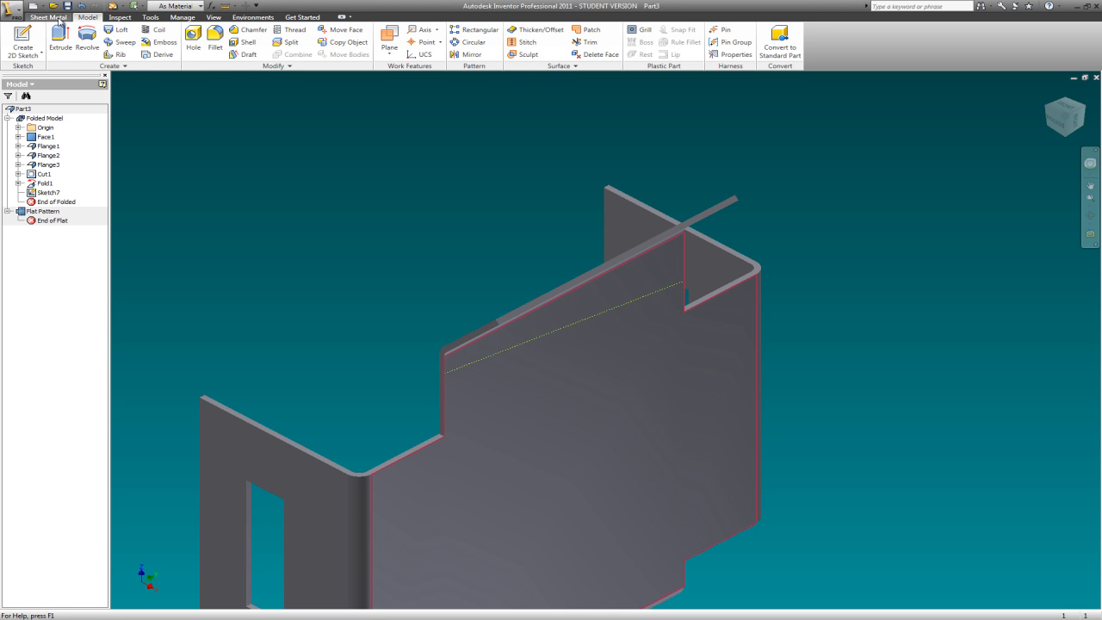
pyautogui.click(64, 20)
pyautogui.click(198, 41)
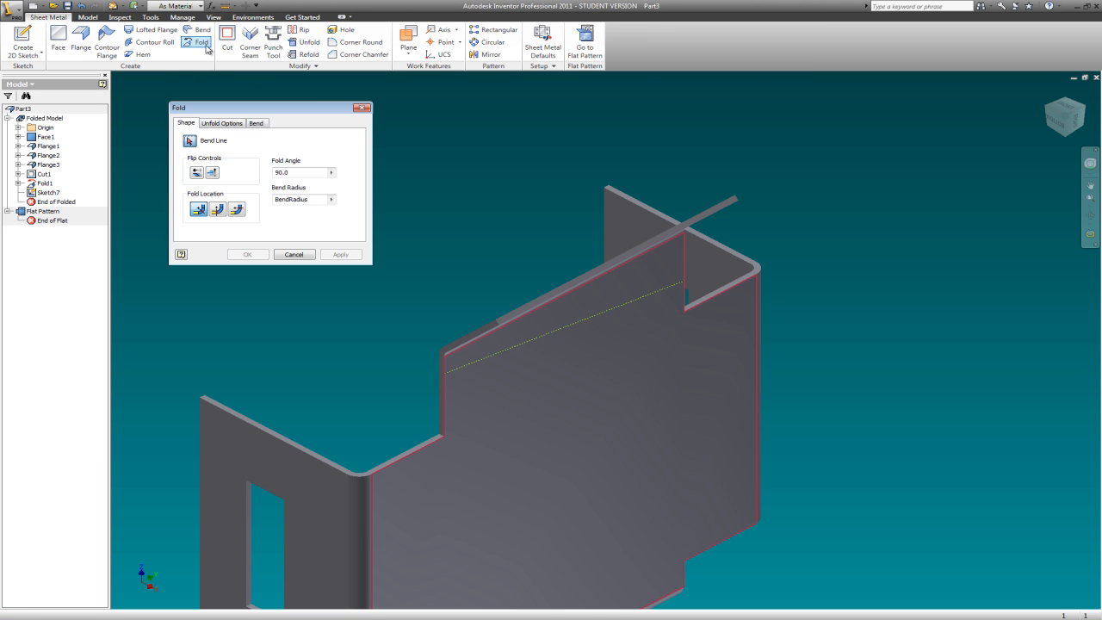
pyautogui.click(571, 325)
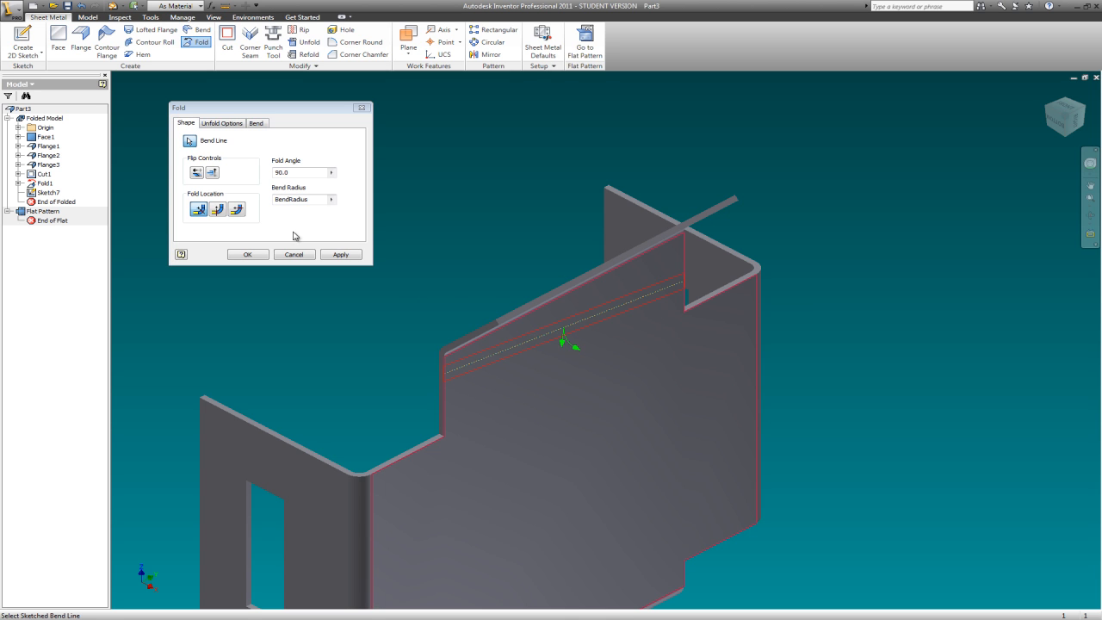
pyautogui.click(341, 255)
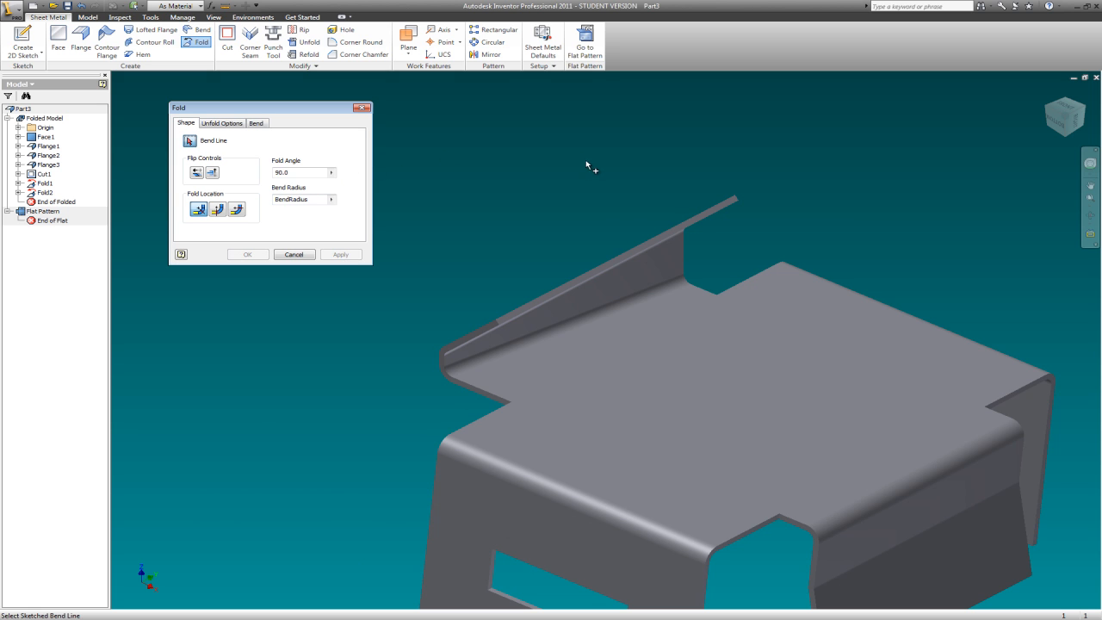
pyautogui.press('Escape')
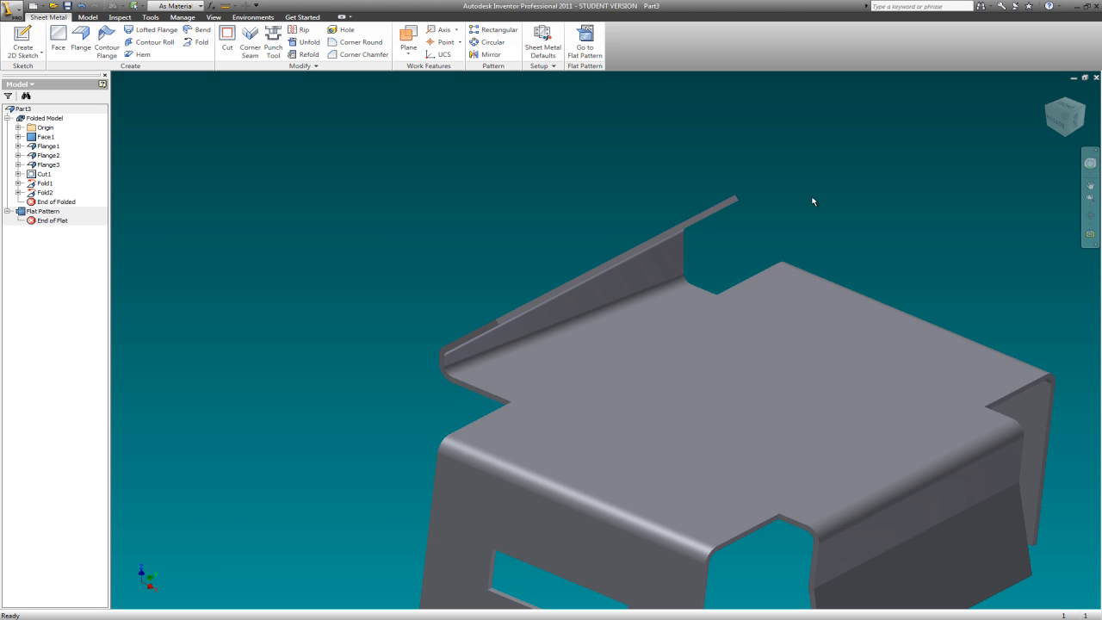
# - Examine the twice-folded part from several sides, check its bend lines in the flat pattern and return to the folded part
pyautogui.click(1064, 140)
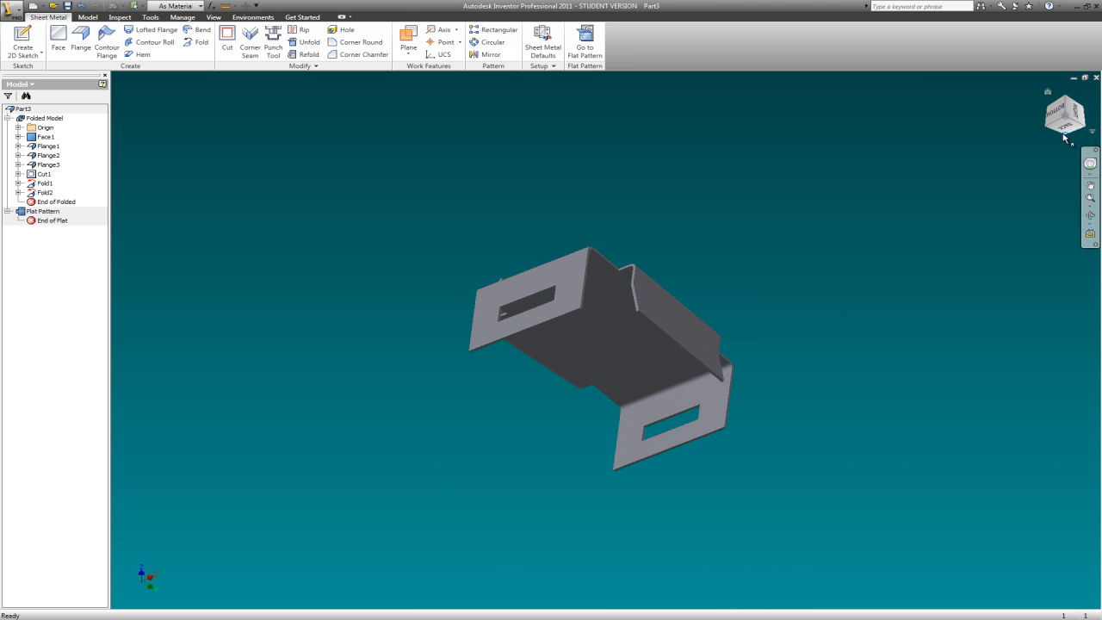
pyautogui.click(1064, 129)
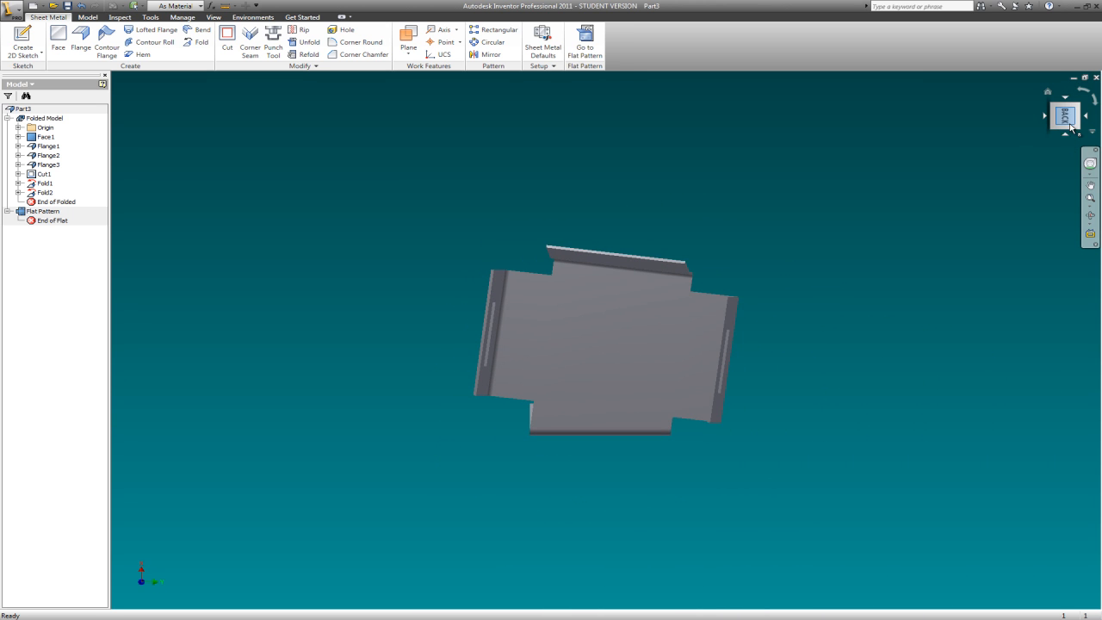
pyautogui.click(1056, 106)
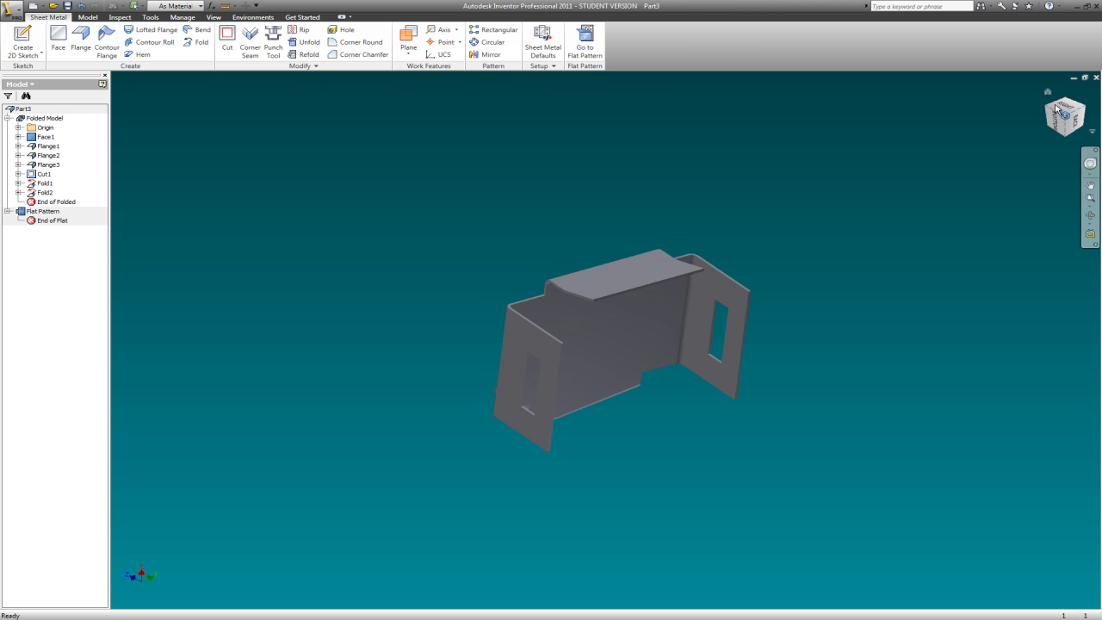
pyautogui.click(1050, 110)
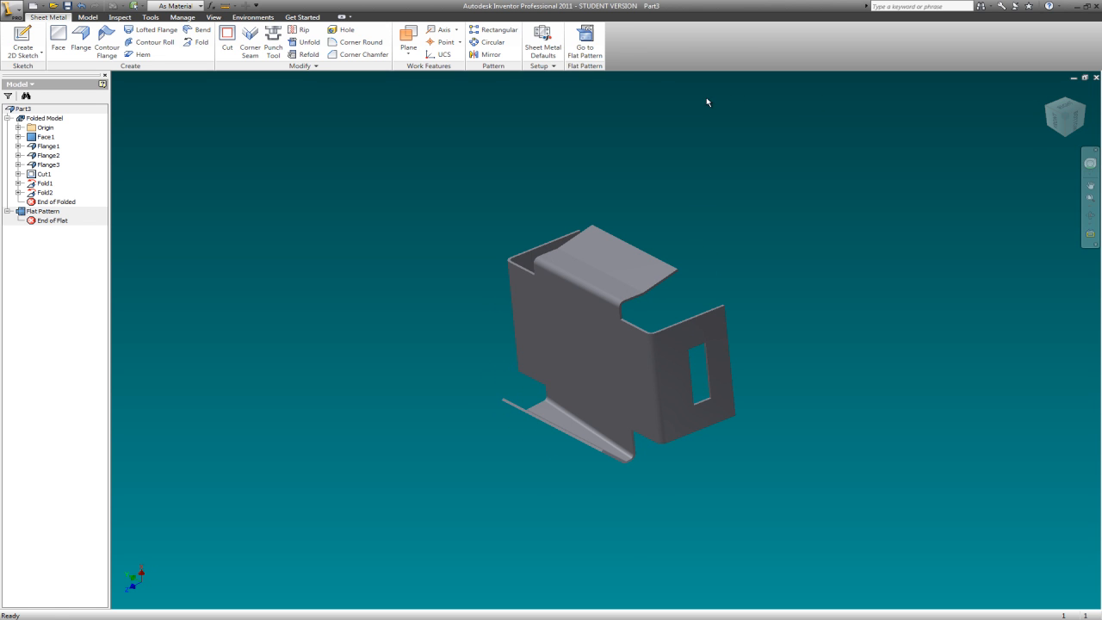
pyautogui.click(583, 43)
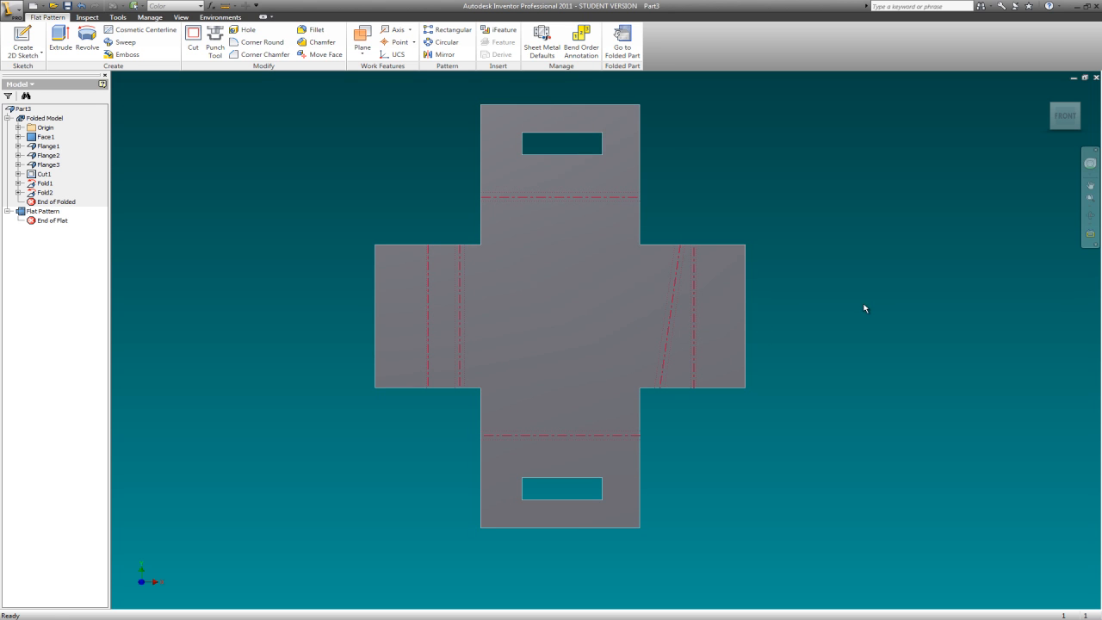
pyautogui.click(623, 45)
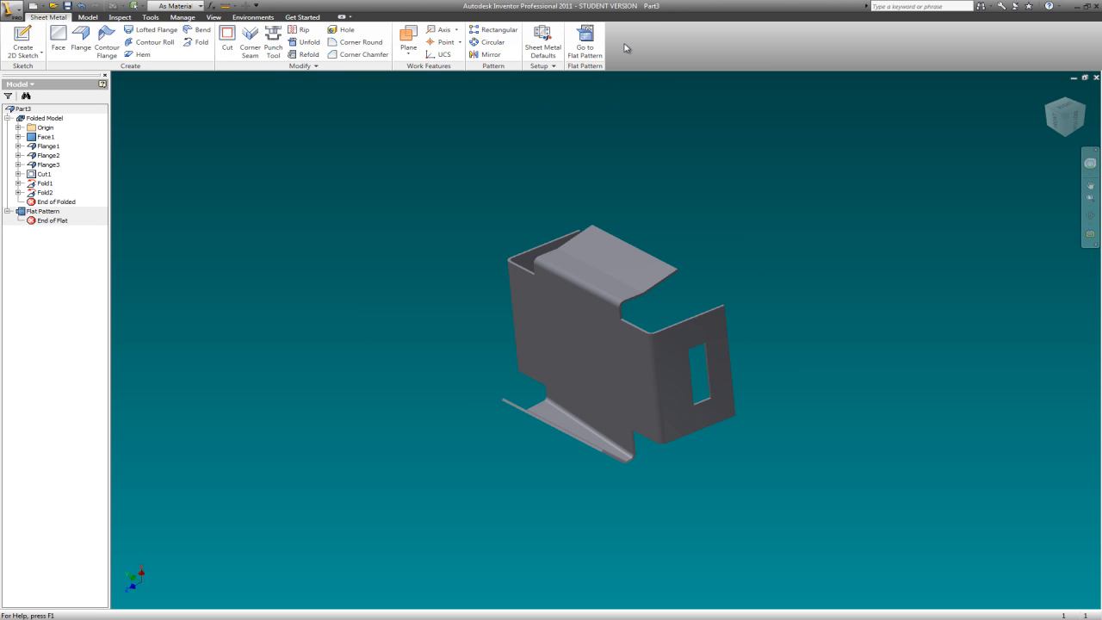